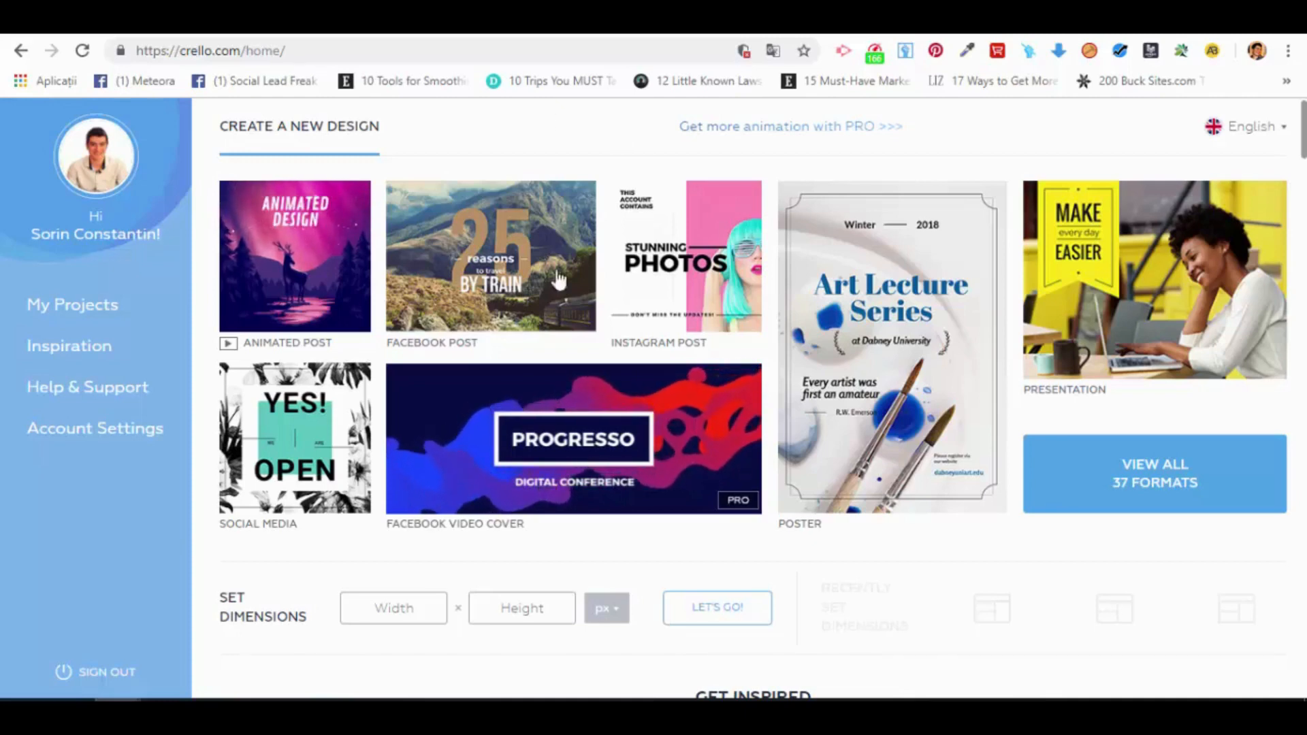
Step: Create a Facebook post design and apply the free Black Friday Sale template with red triangles on black
click(533, 218)
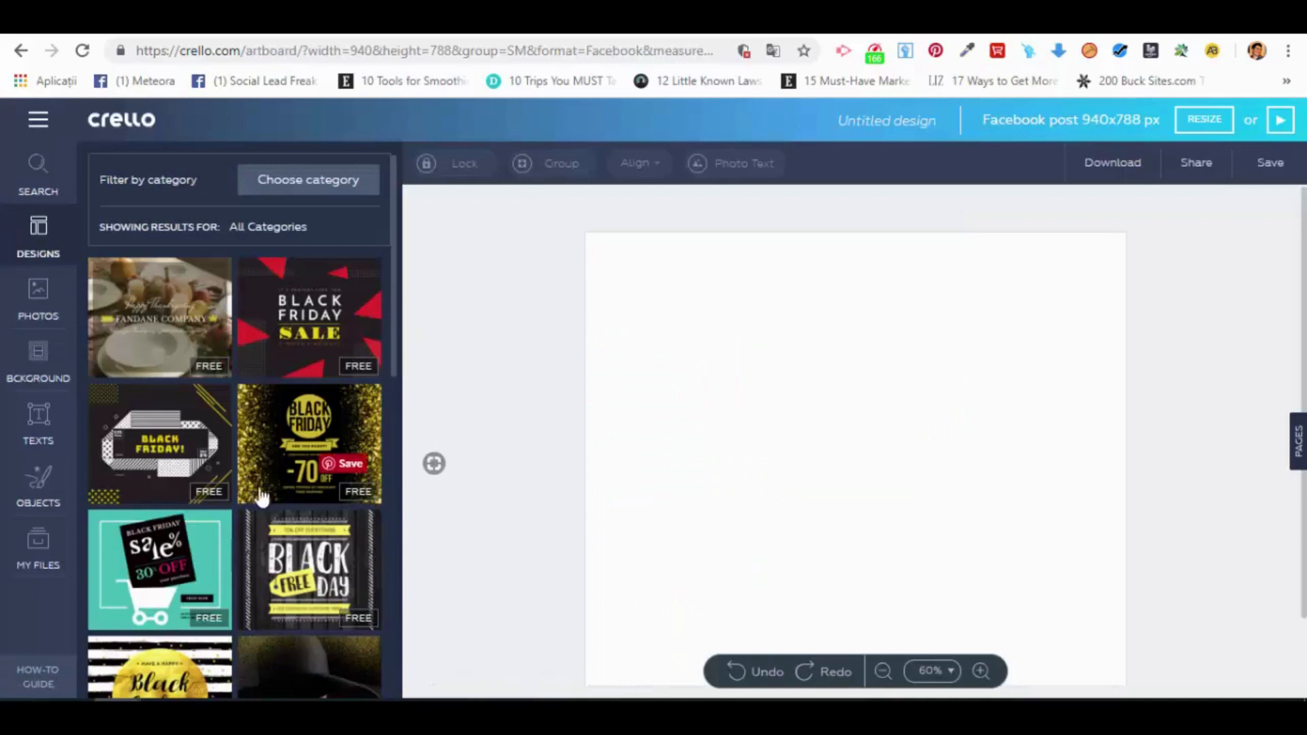
click(311, 291)
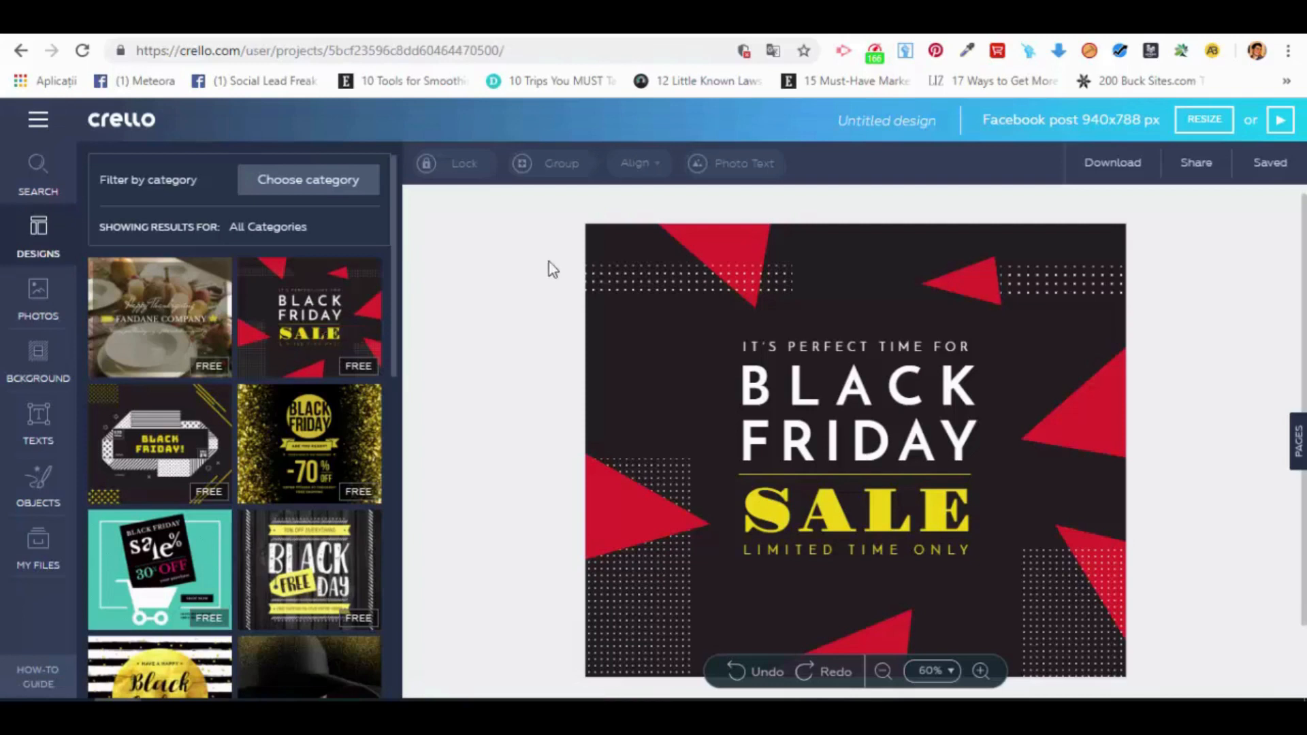
click(1001, 283)
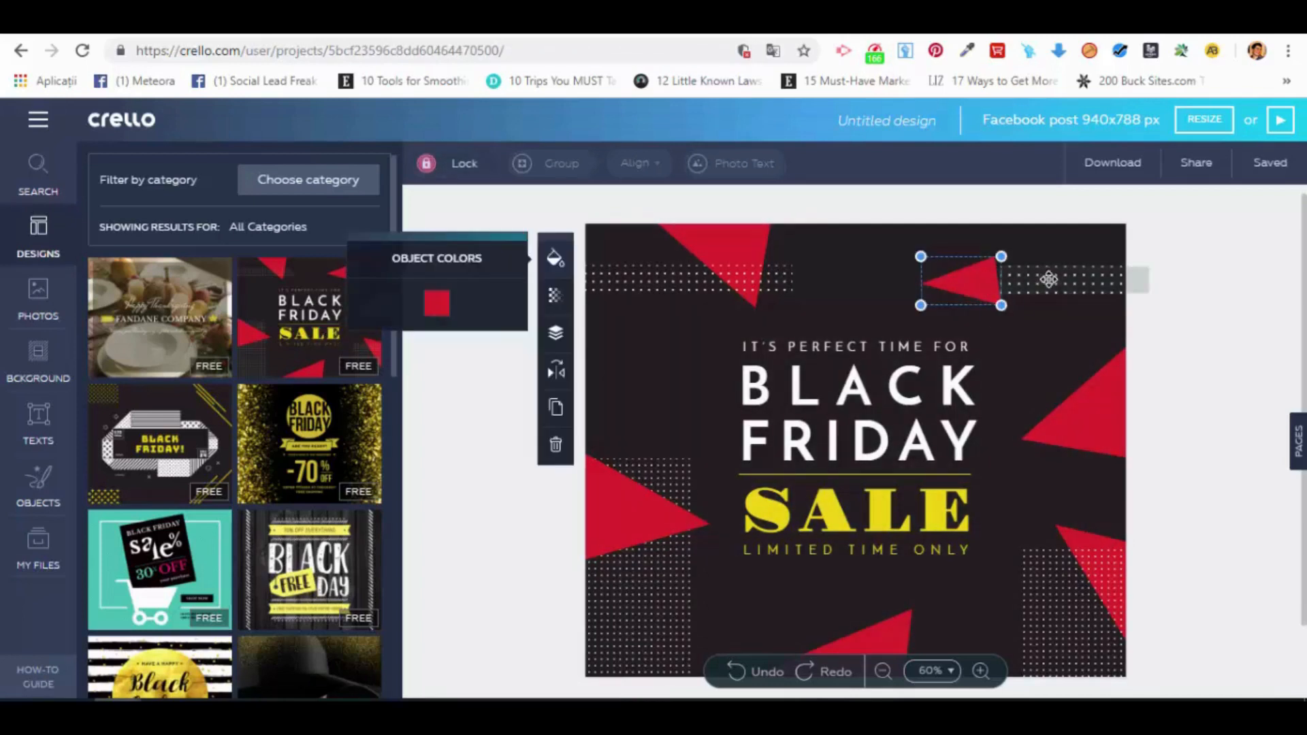
click(1052, 281)
click(1079, 419)
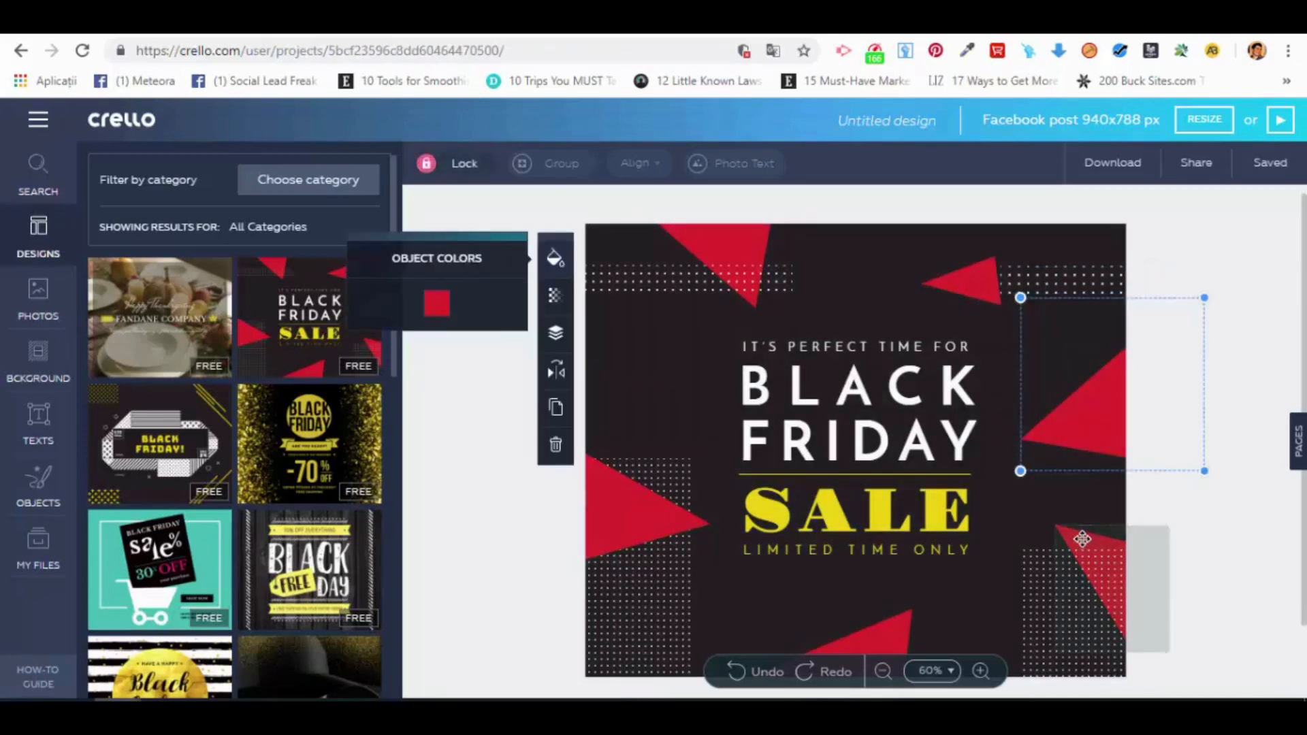
click(1079, 542)
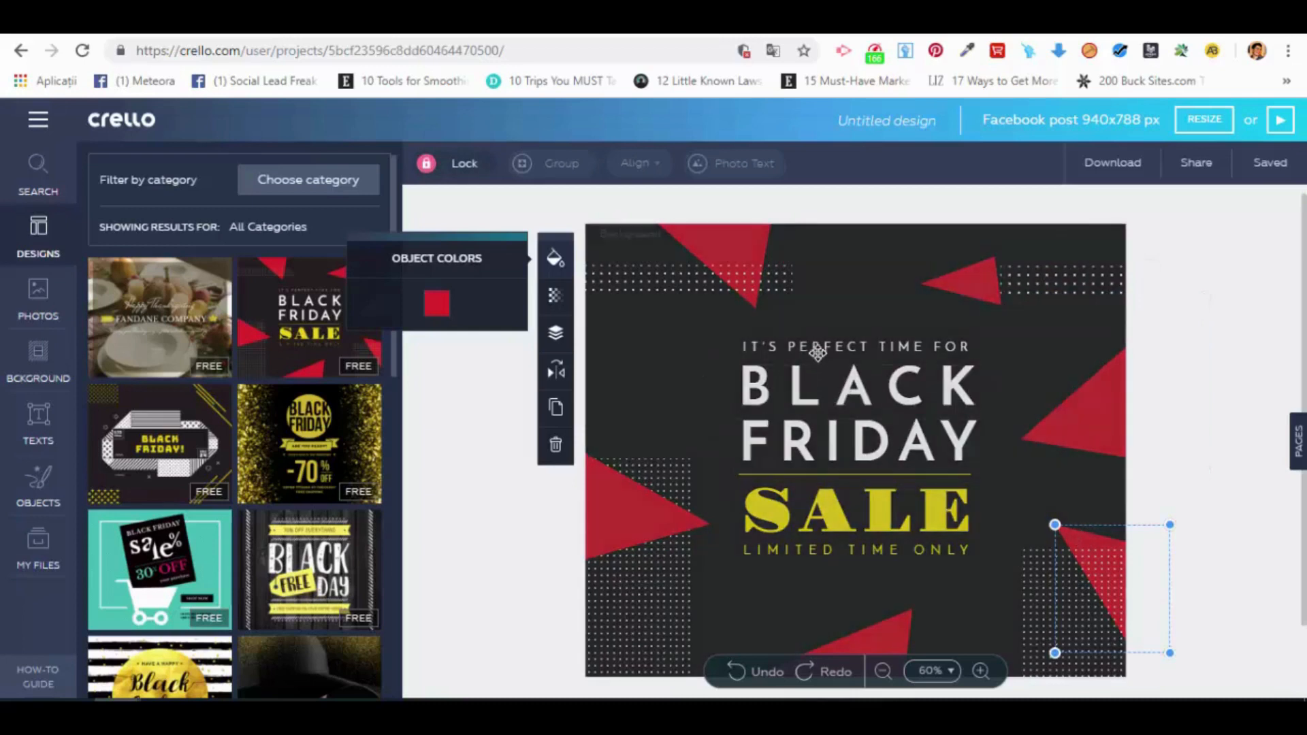
Step: Try bold on the "IT'S PERFECT TIME FOR" line and view its font and size options
click(821, 345)
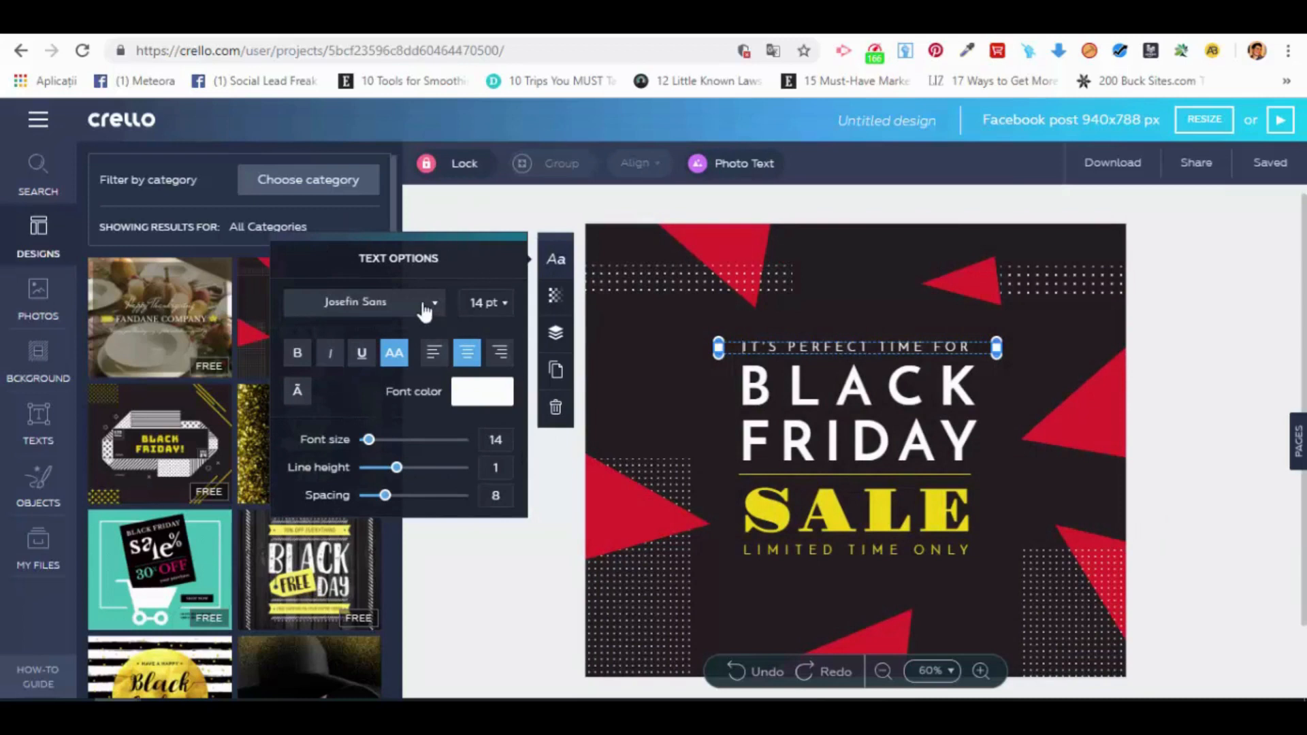
click(435, 307)
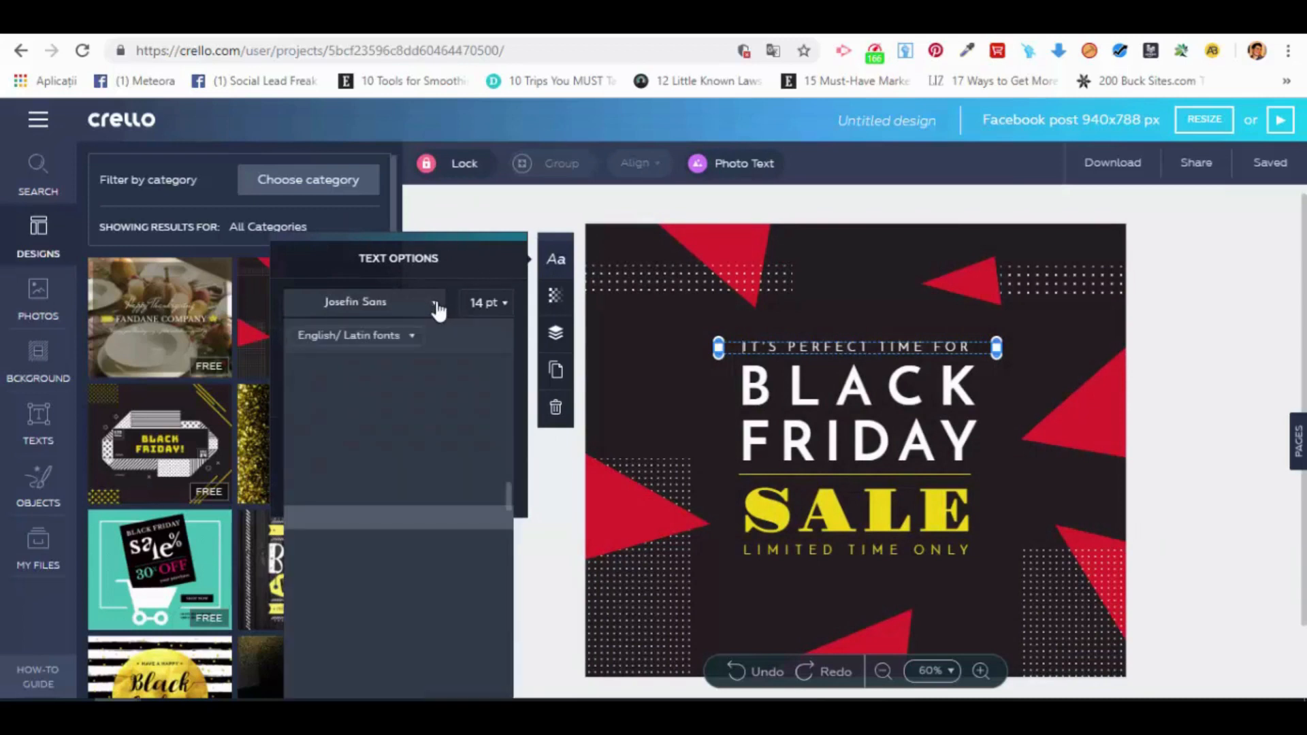
click(433, 305)
click(300, 360)
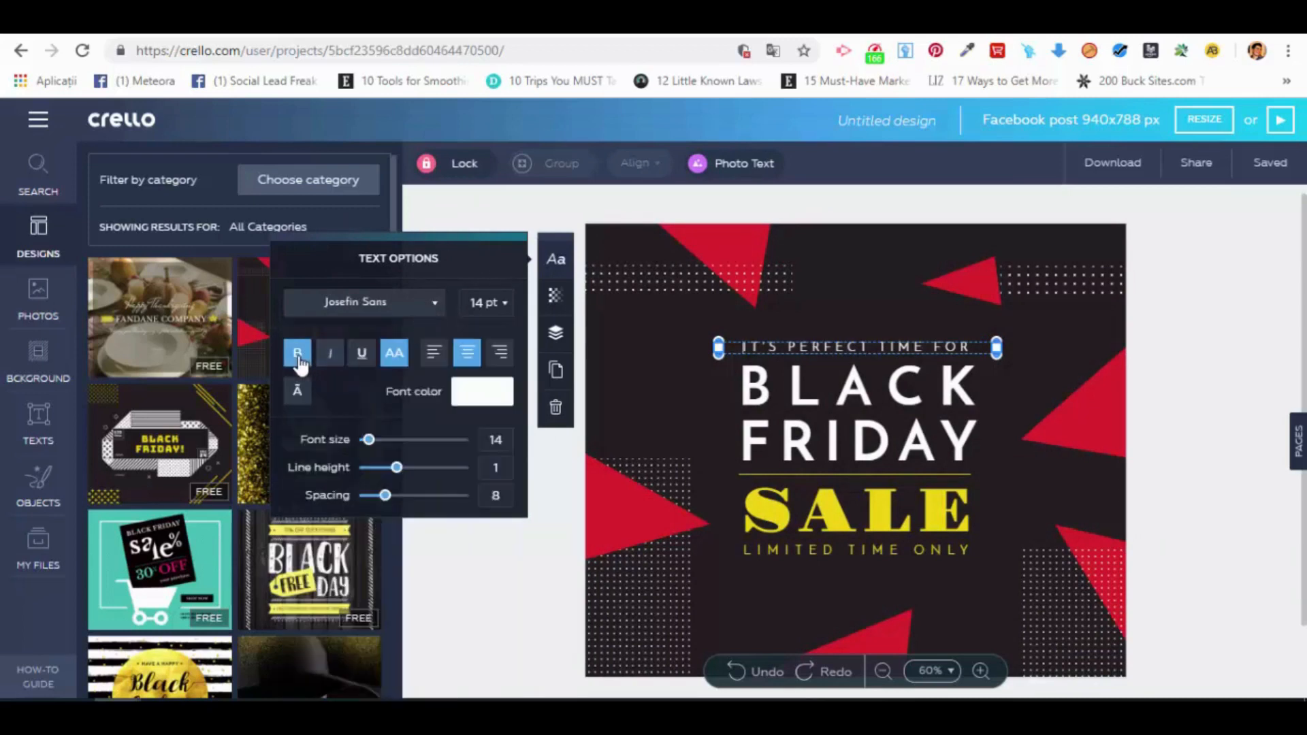
click(300, 361)
click(496, 304)
click(504, 307)
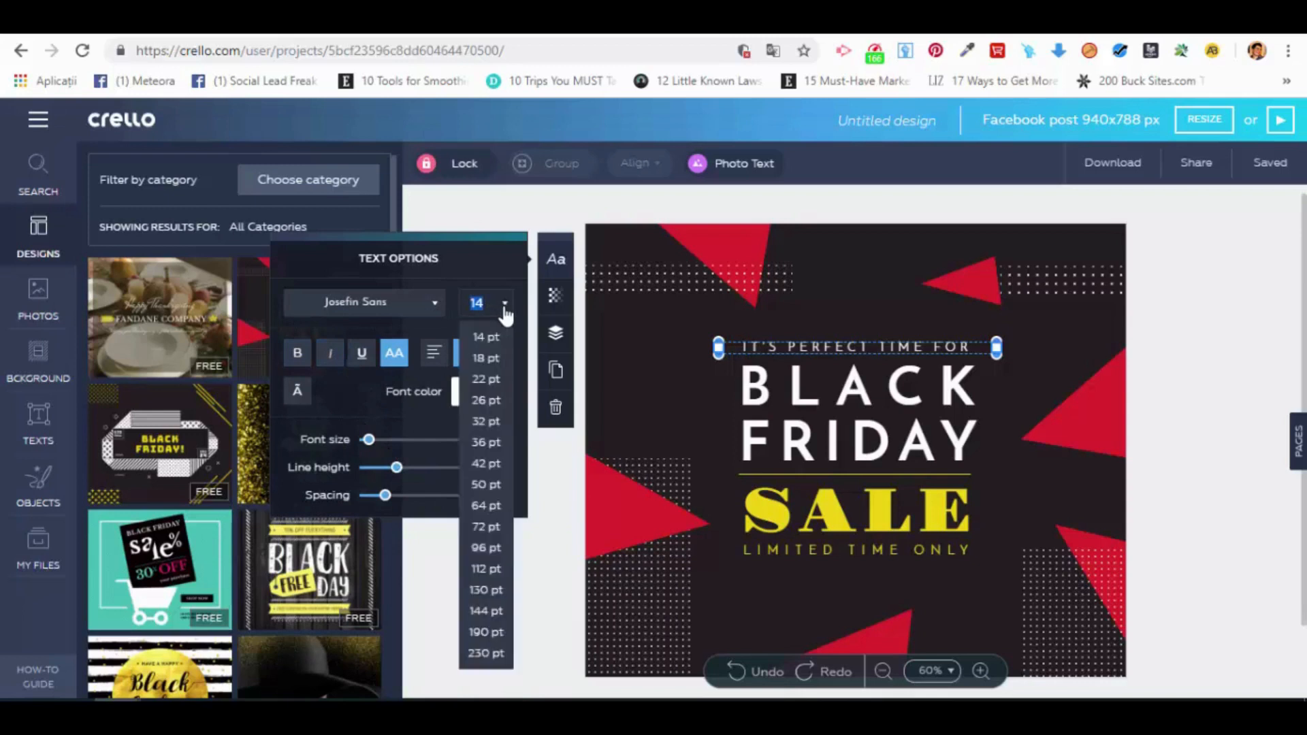
click(503, 314)
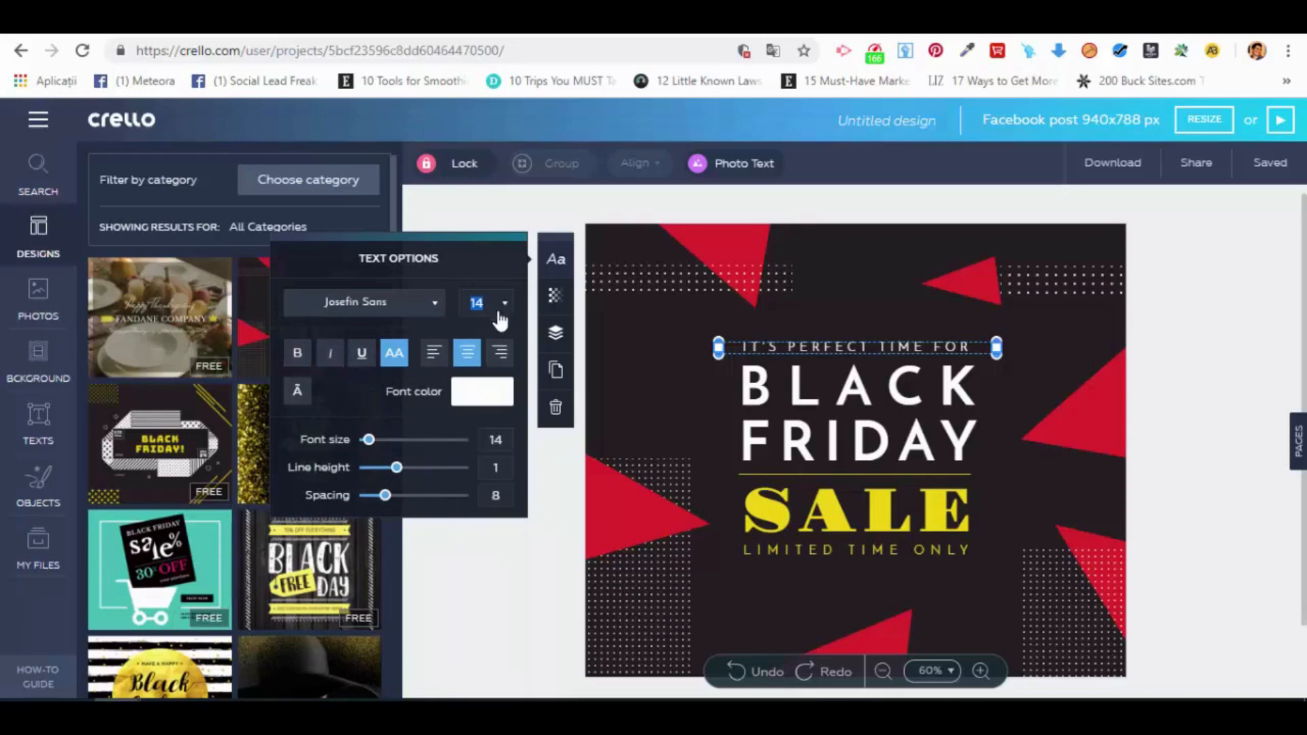
Step: Set the font color of the "IT'S PERFECT TIME FOR" line to the main yellow preset and check its transparency setting
click(485, 390)
click(362, 333)
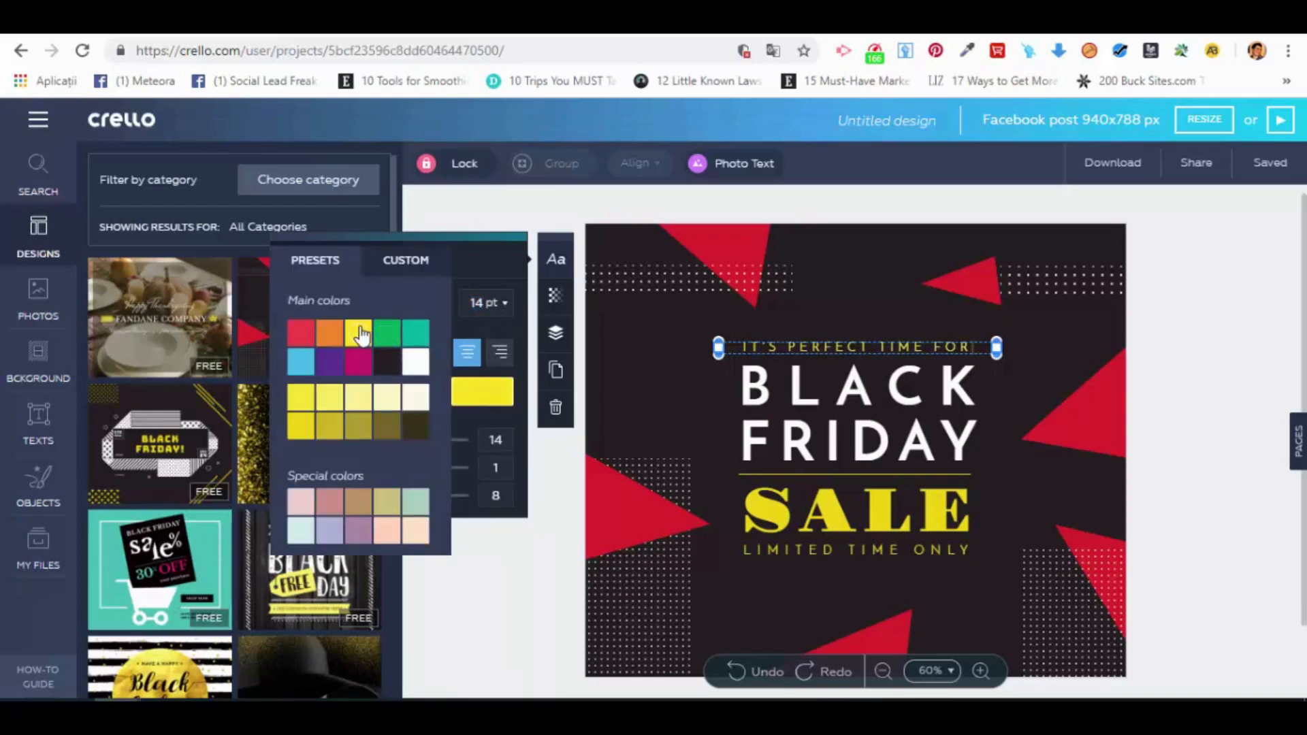
click(557, 303)
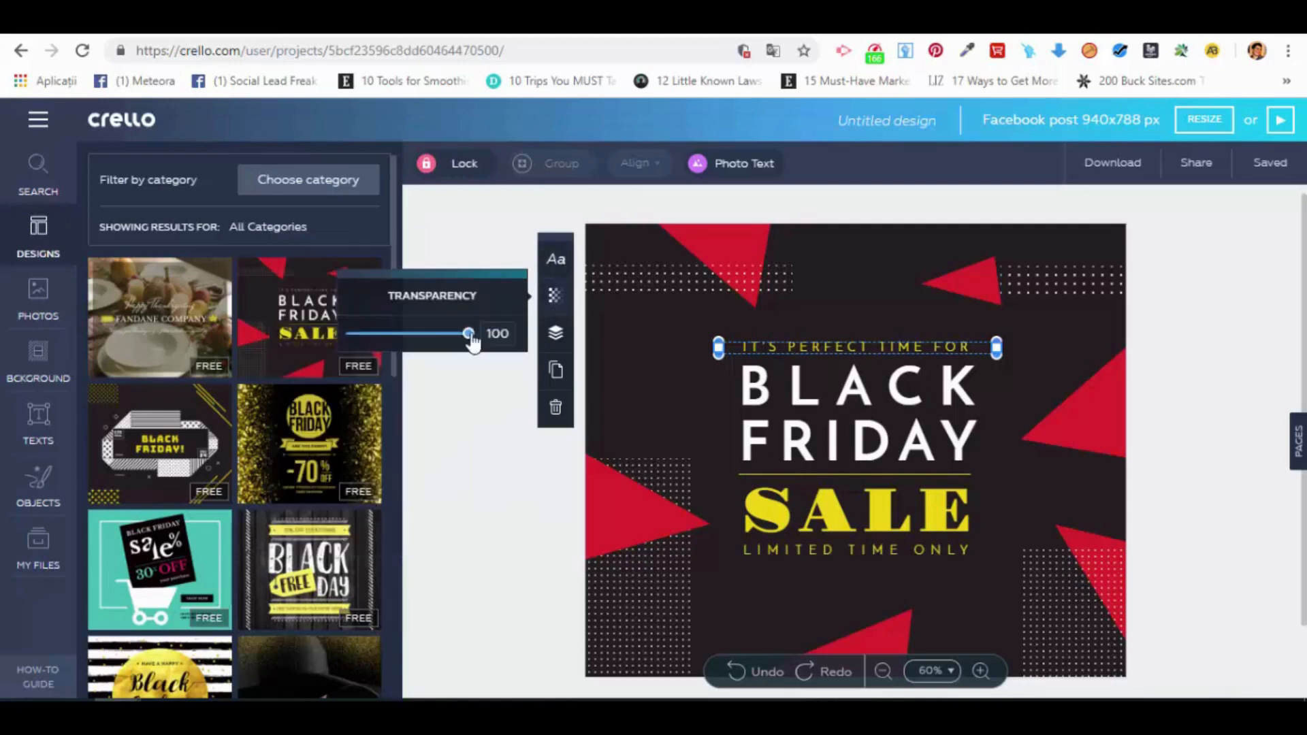
mouse_move(469, 334)
mouse_down()
mouse_move(408, 334)
mouse_move(470, 334)
mouse_up()
click(475, 385)
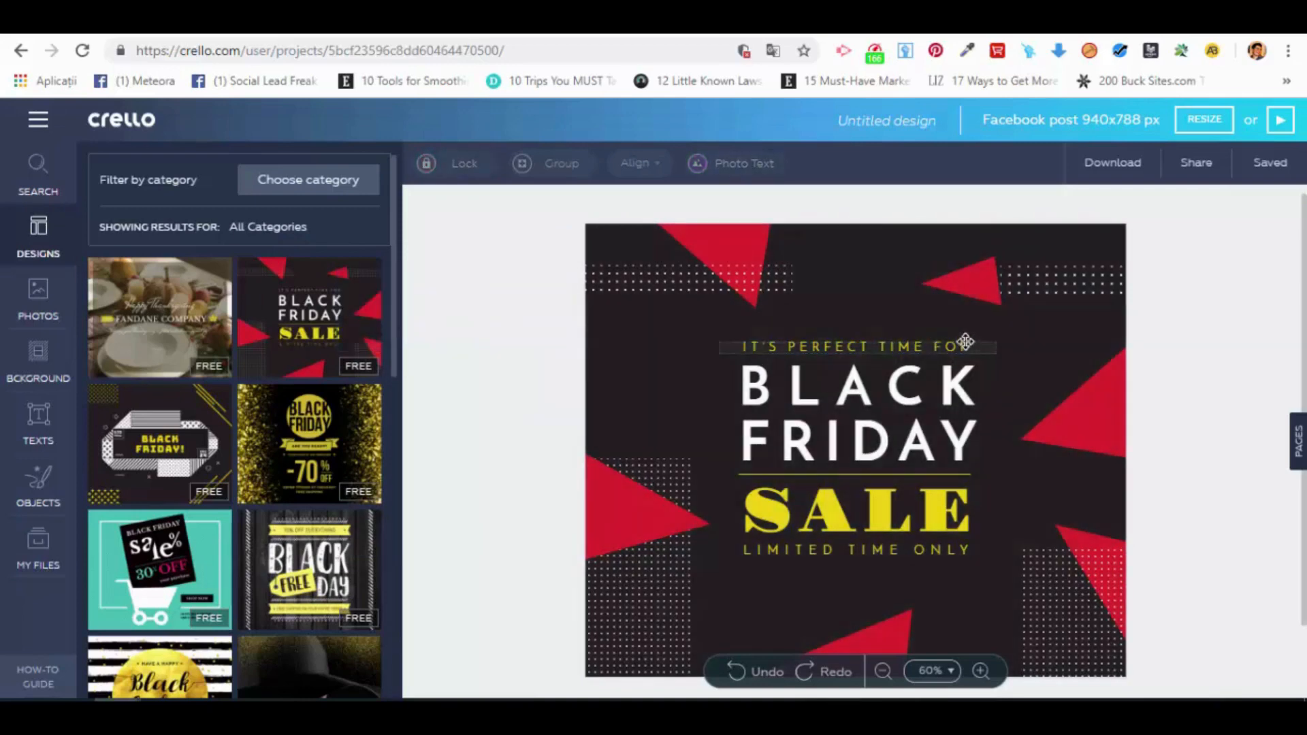
Step: View the small upper-right triangle's transparency and layering options, and try flipping it horizontally and back
click(955, 291)
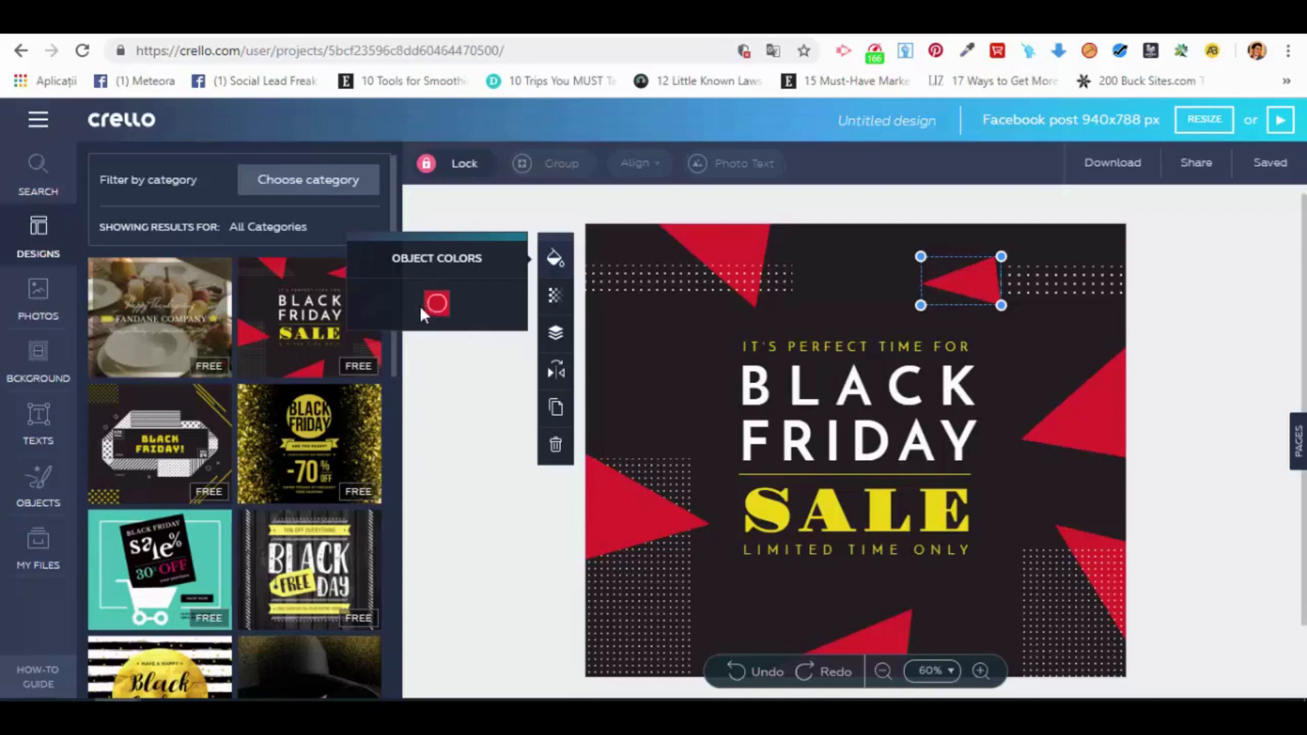
click(555, 295)
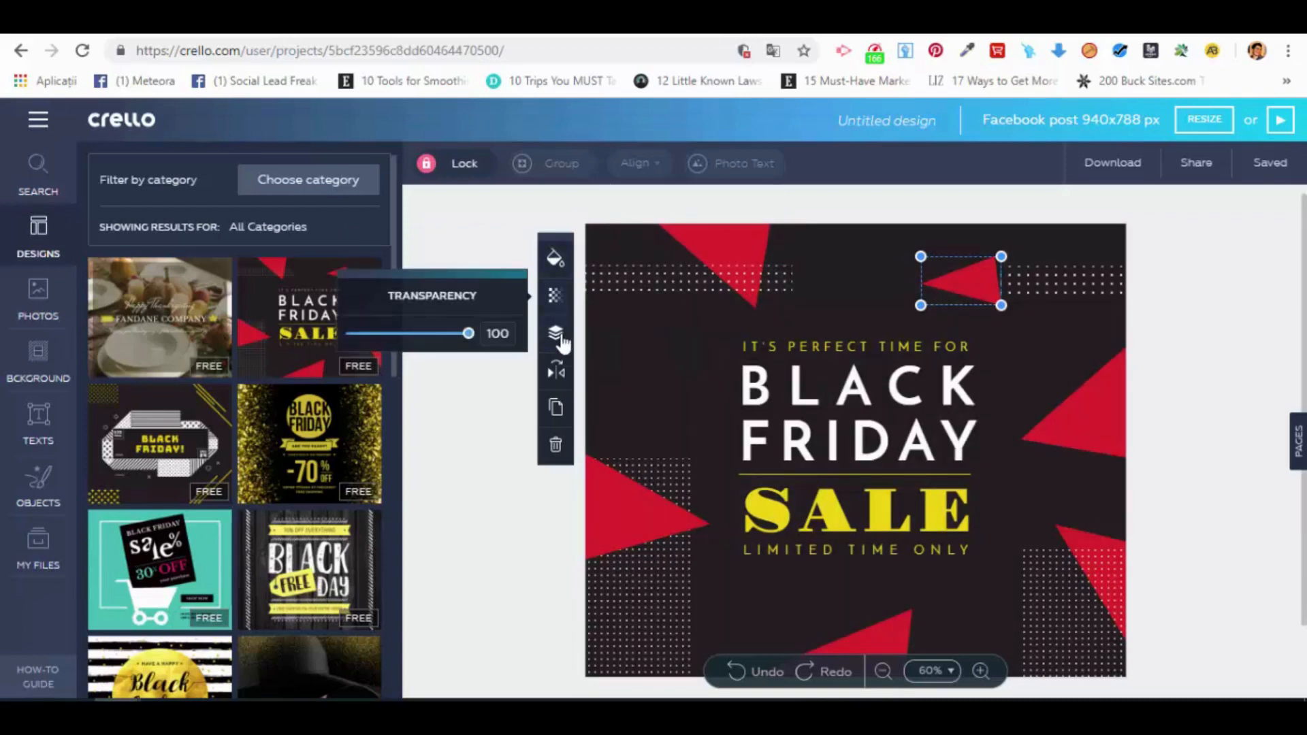
click(560, 337)
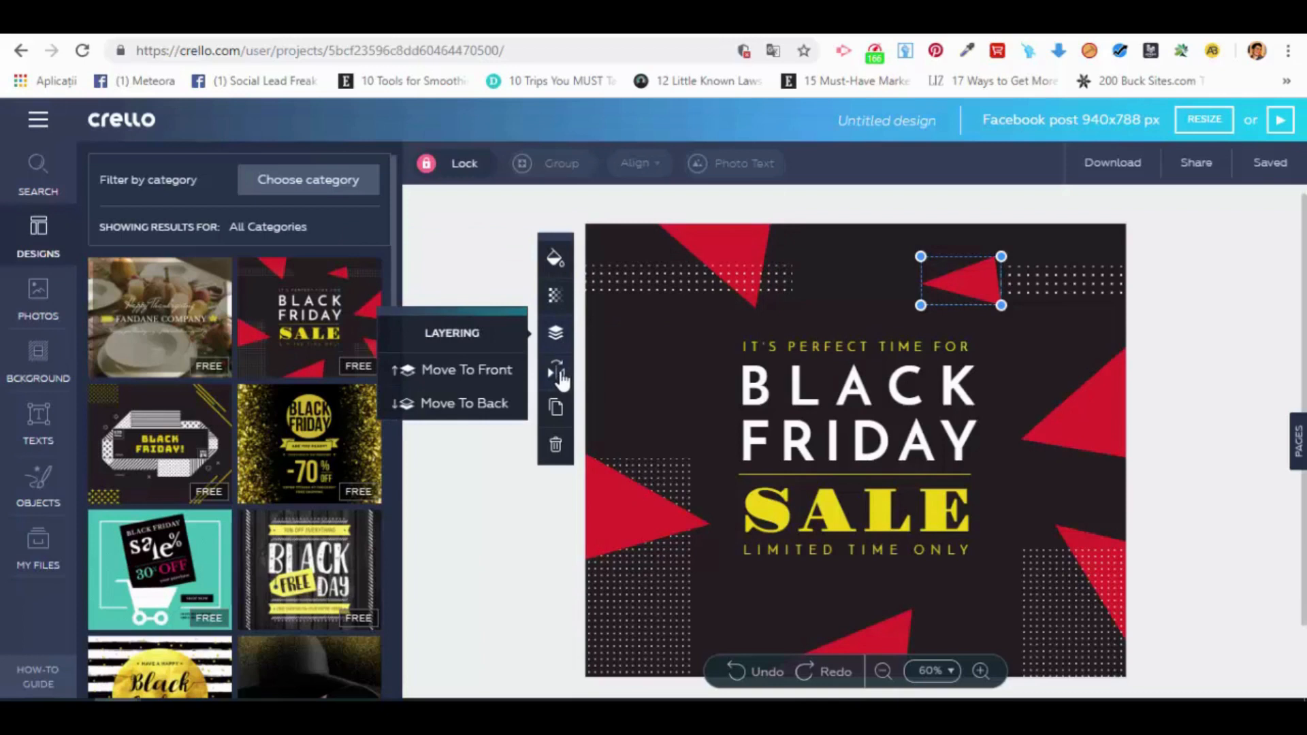
click(558, 375)
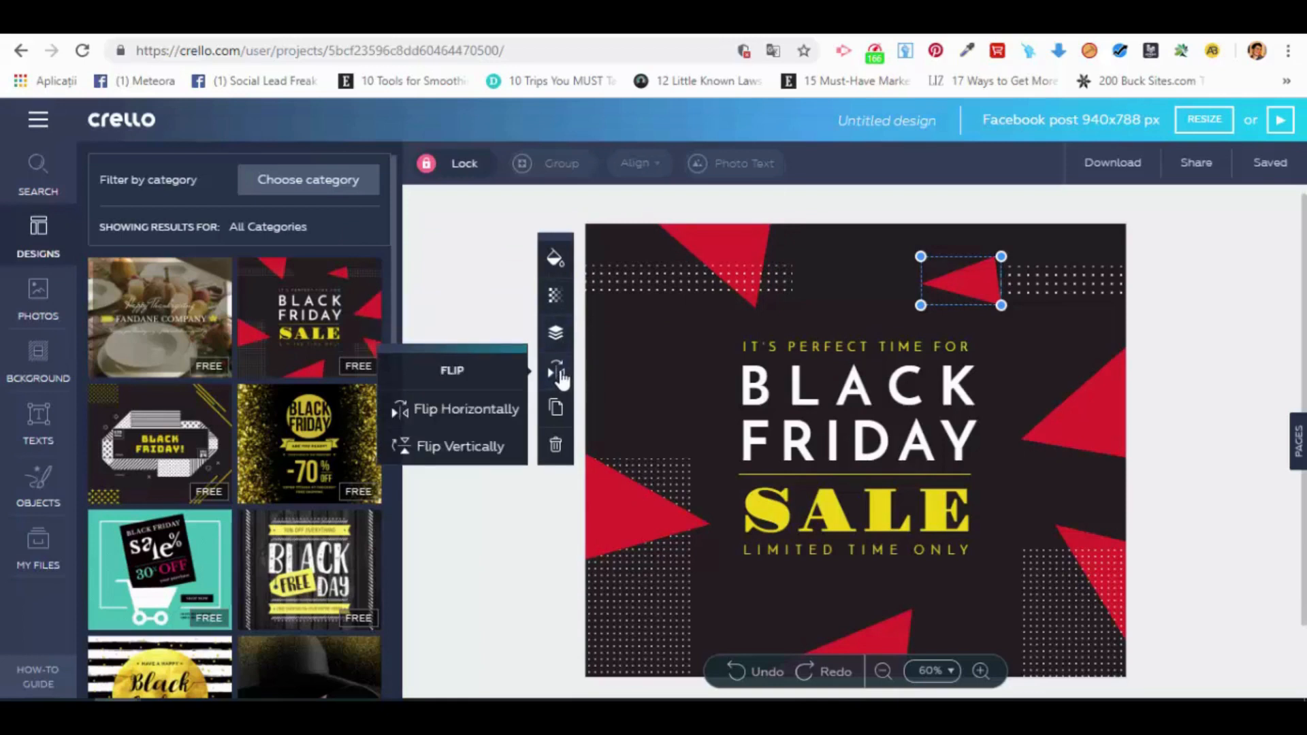
click(444, 409)
click(444, 408)
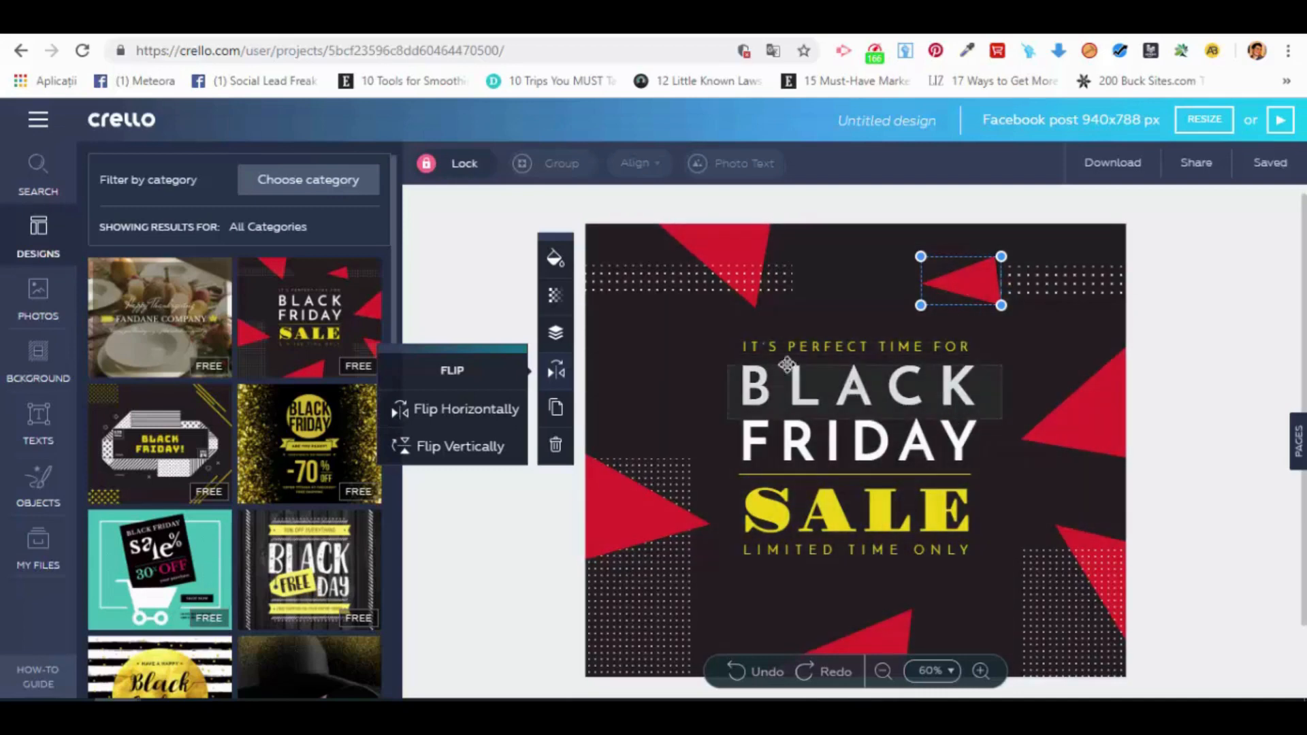
Step: Recolor the design's background, trying yellow and the original black before applying the darkest gray shade among the presets
click(650, 381)
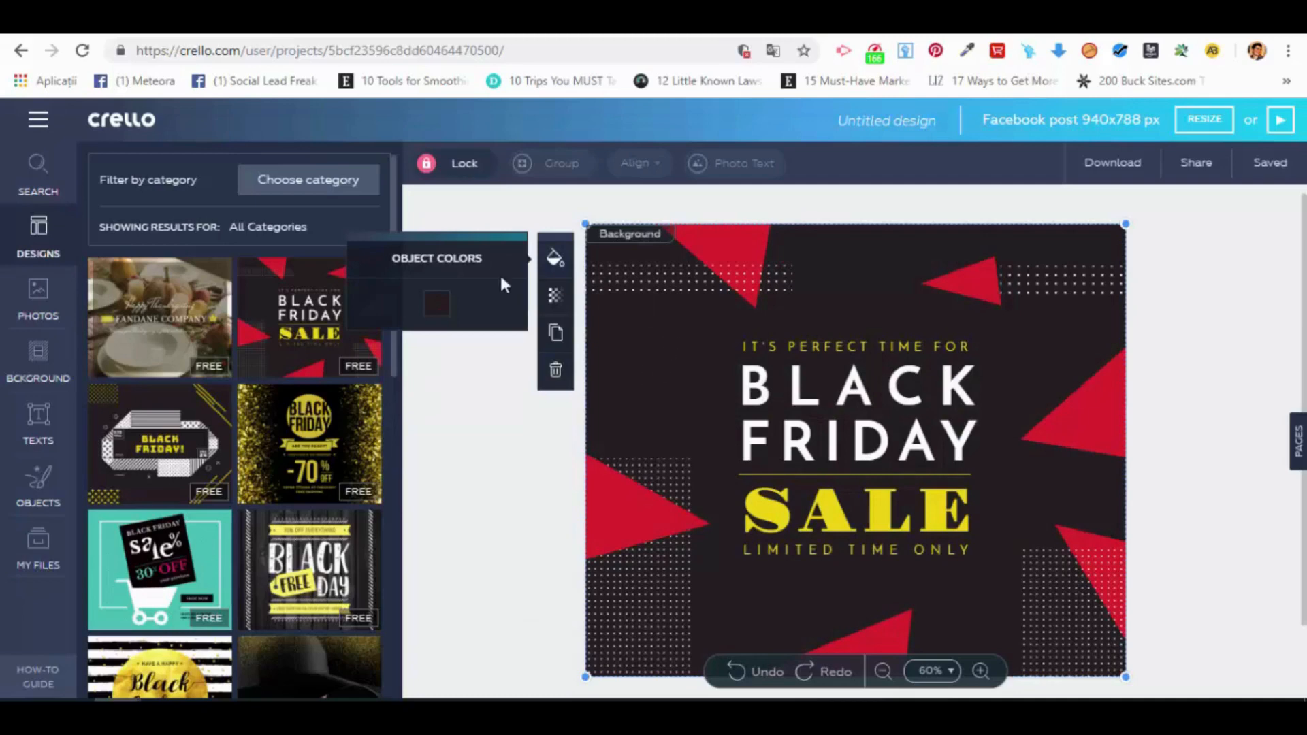
click(437, 303)
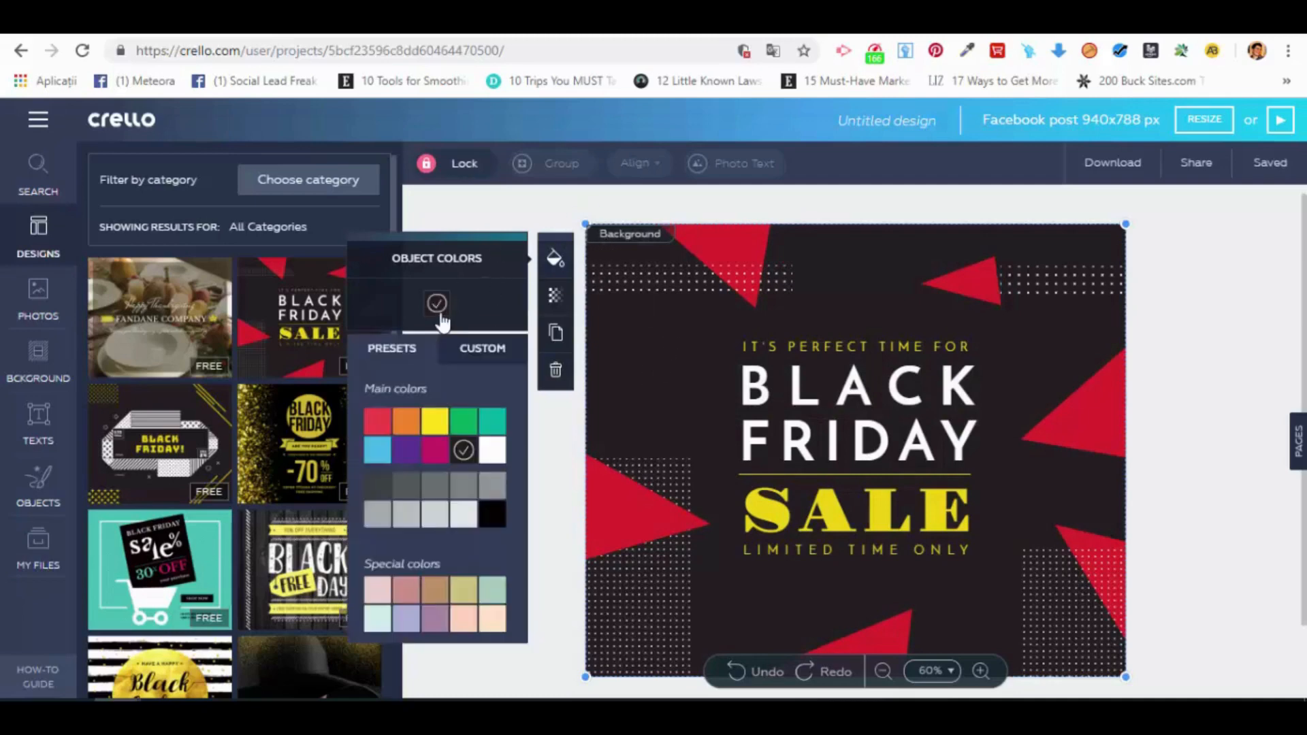
click(435, 424)
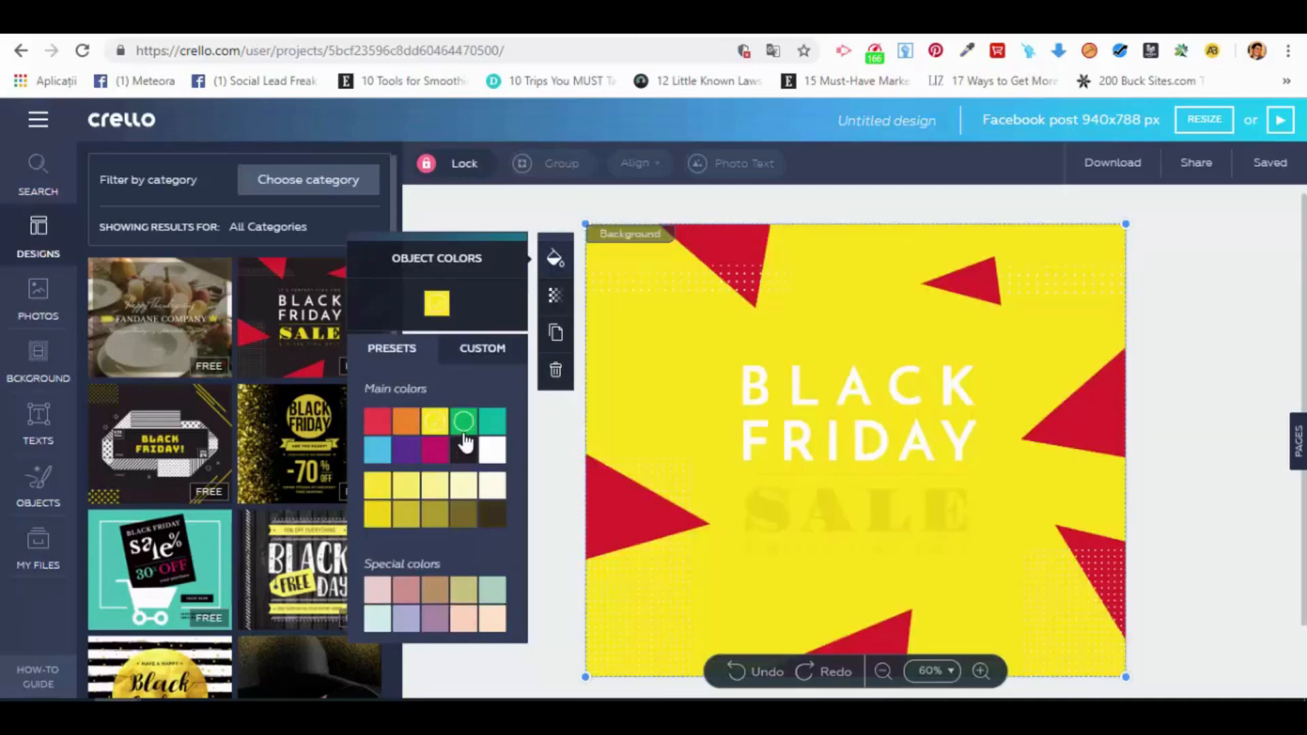
click(462, 450)
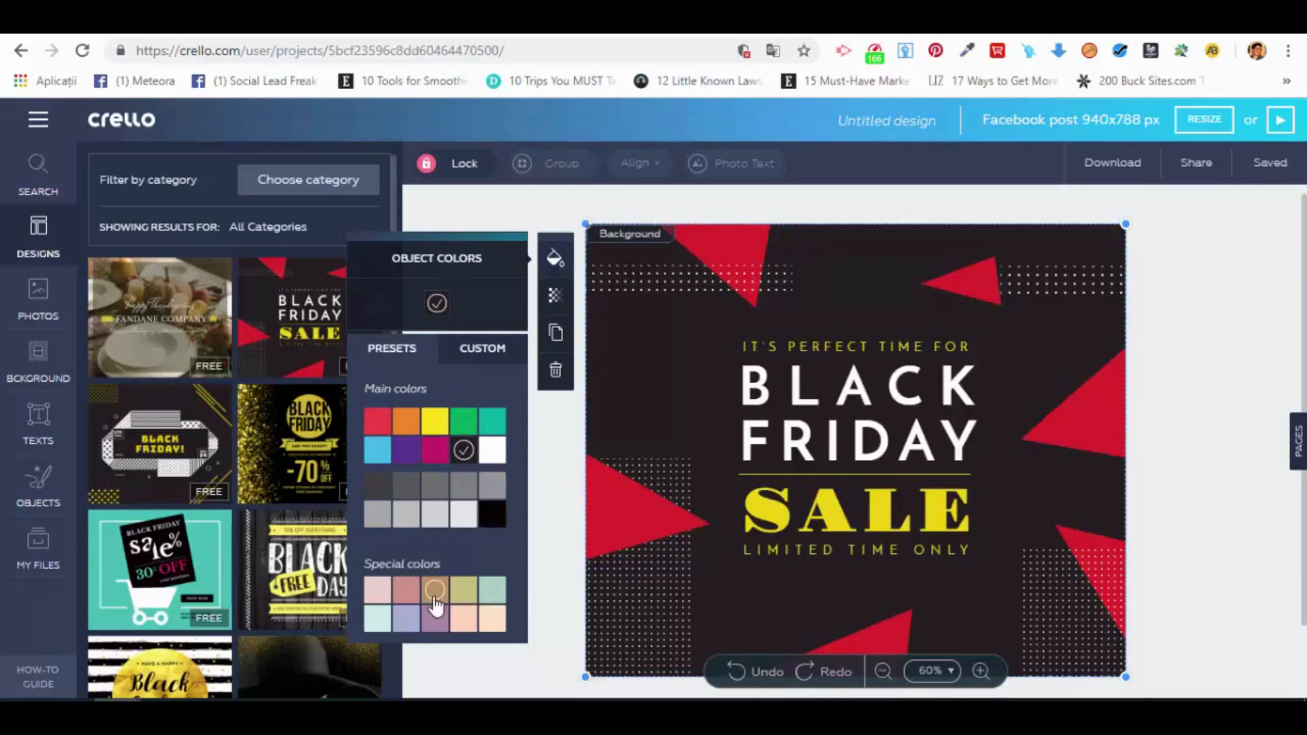
click(375, 485)
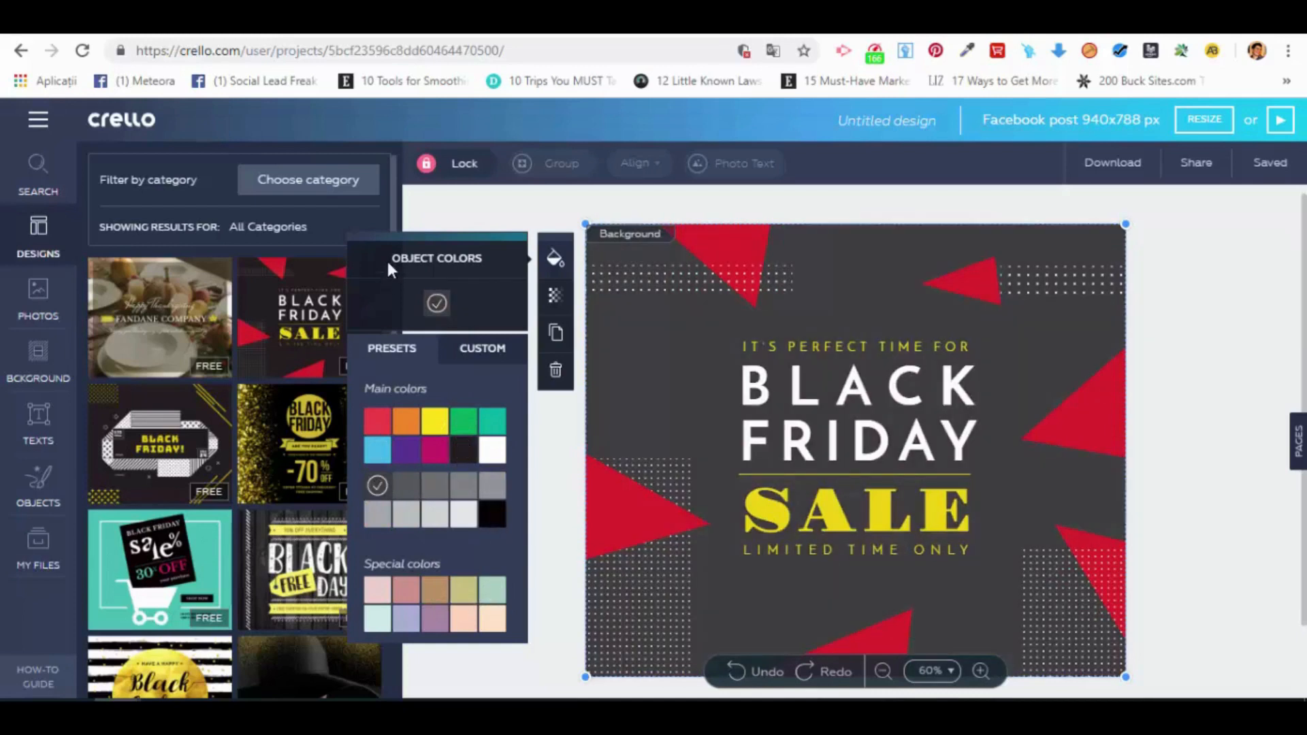
click(499, 207)
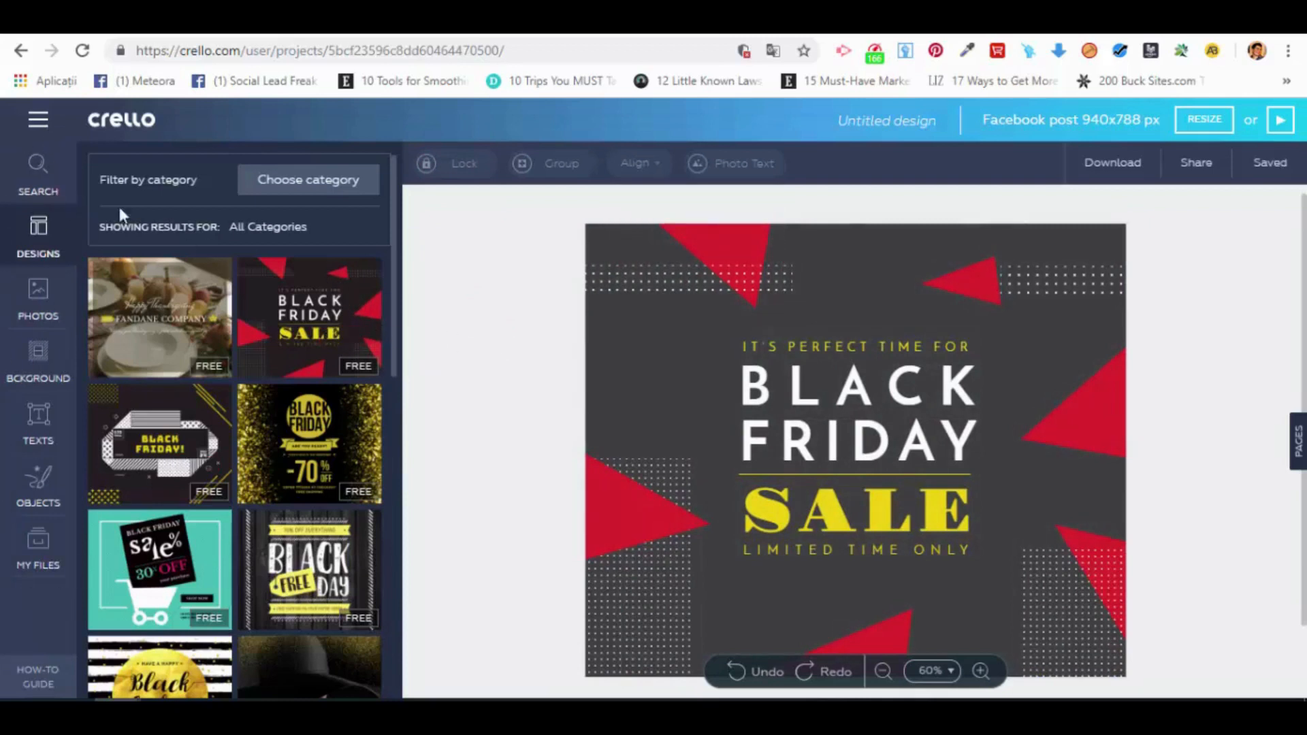
Step: Insert the free mountain valley landscape photo and move it slightly up and left on the design
click(42, 299)
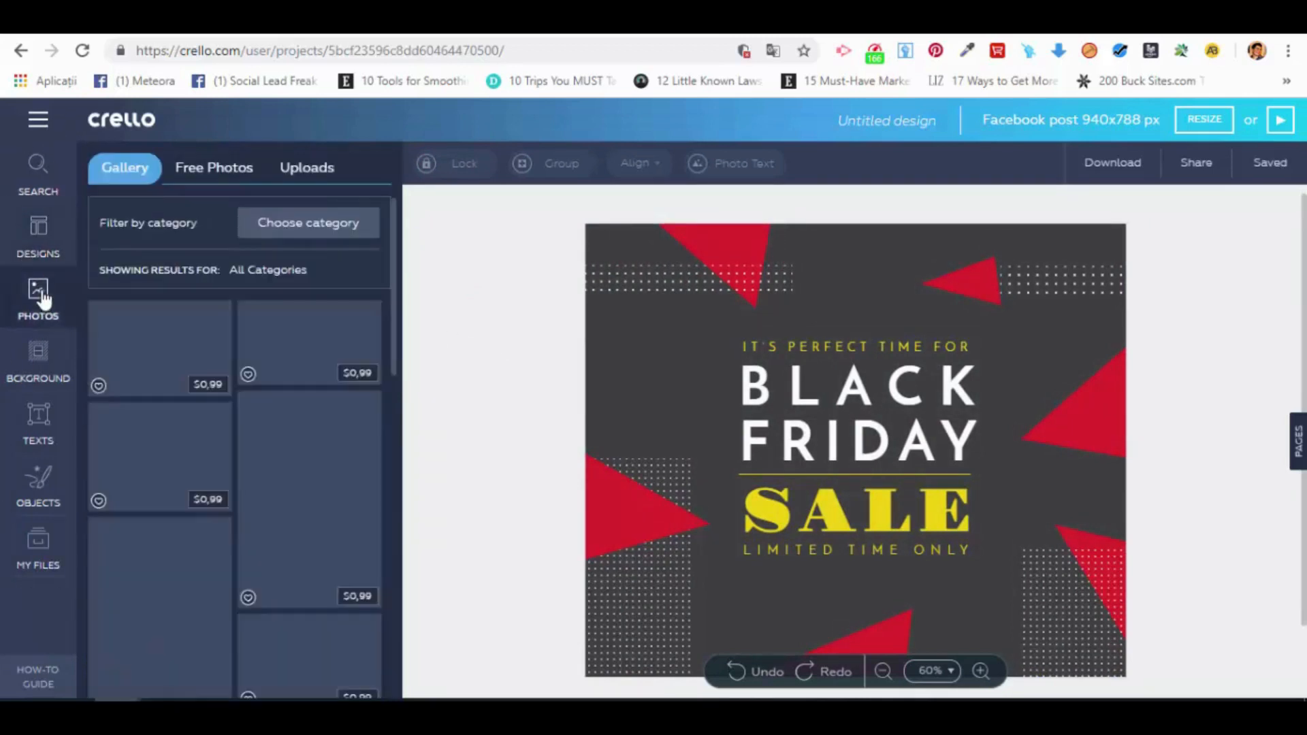
click(213, 170)
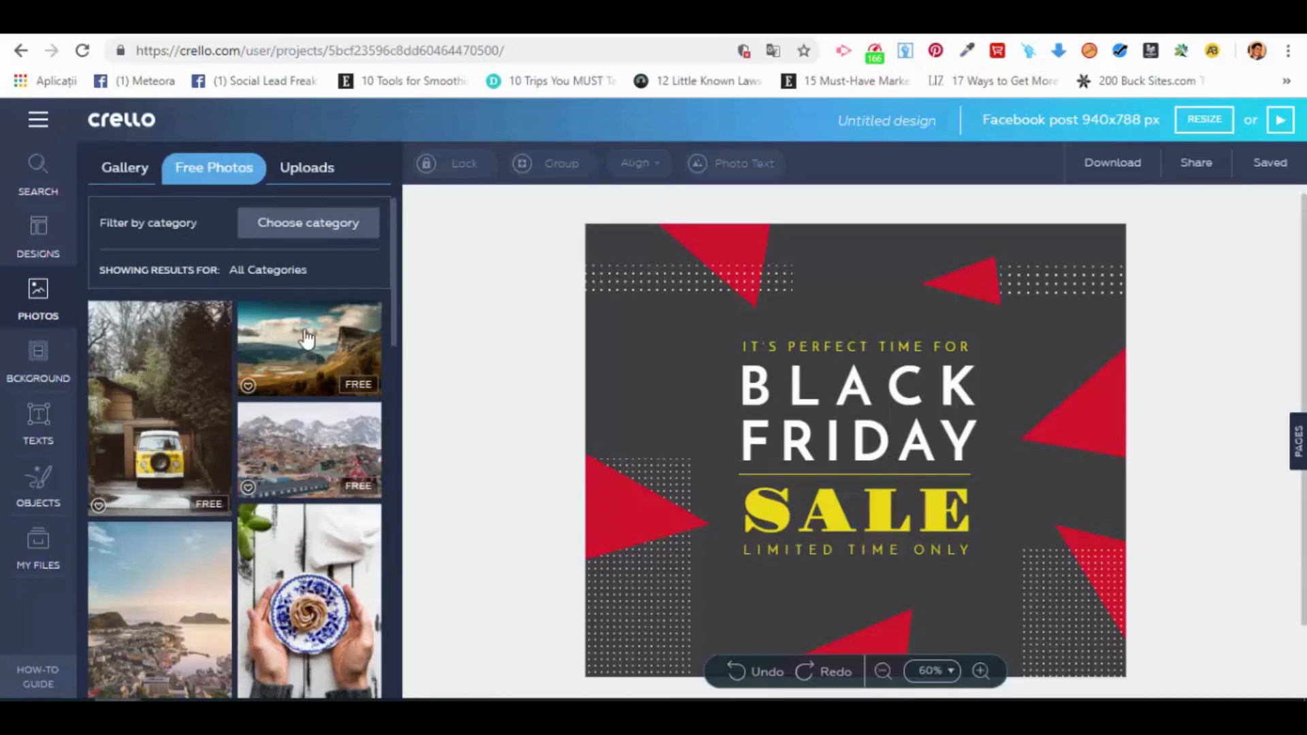
click(318, 386)
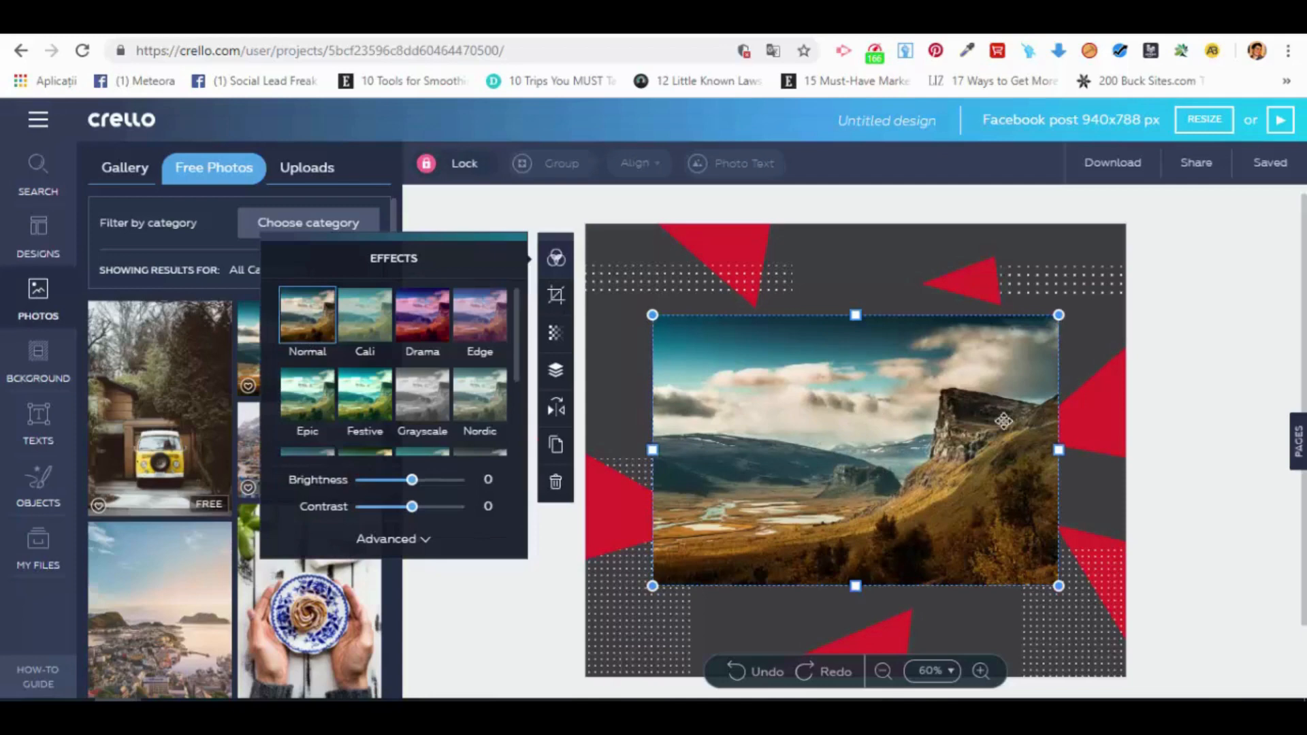
mouse_move(839, 400)
mouse_down()
mouse_move(931, 324)
mouse_move(829, 378)
mouse_up()
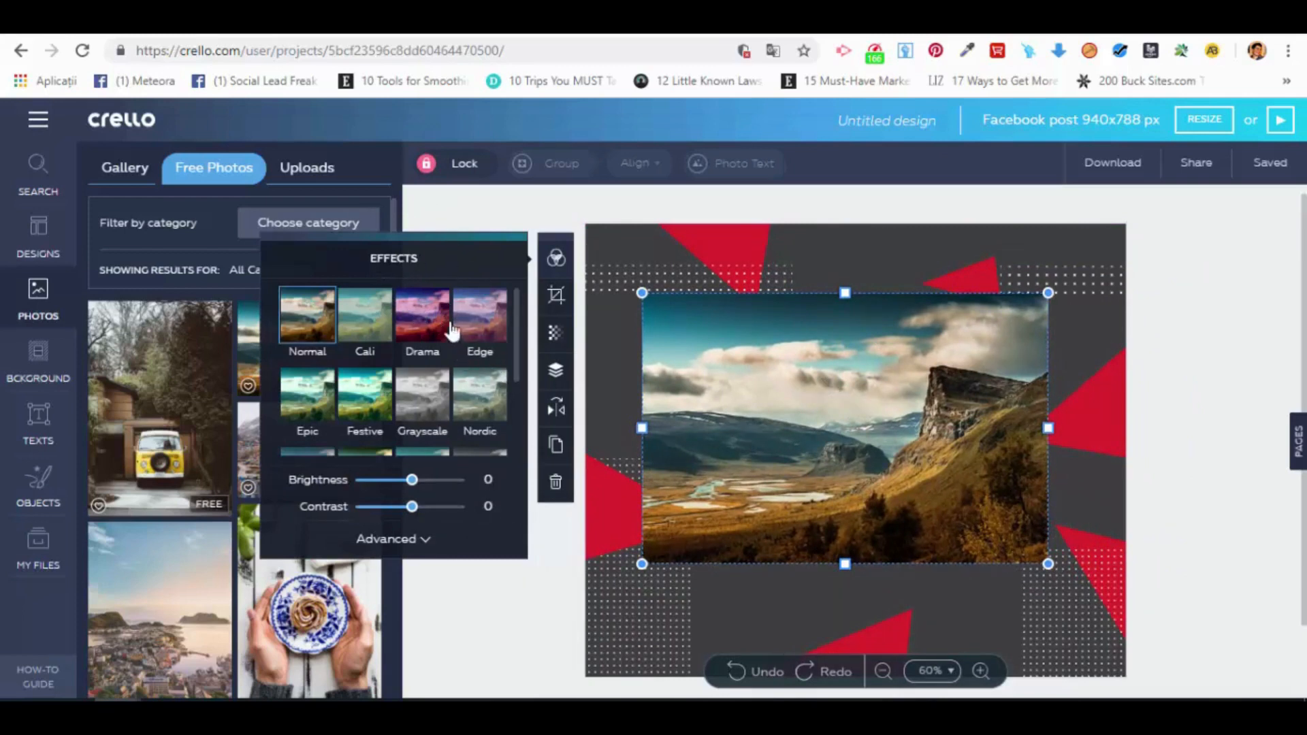
Step: Try the Drama and Edge effects on the landscape photo, and return it to Normal
click(422, 321)
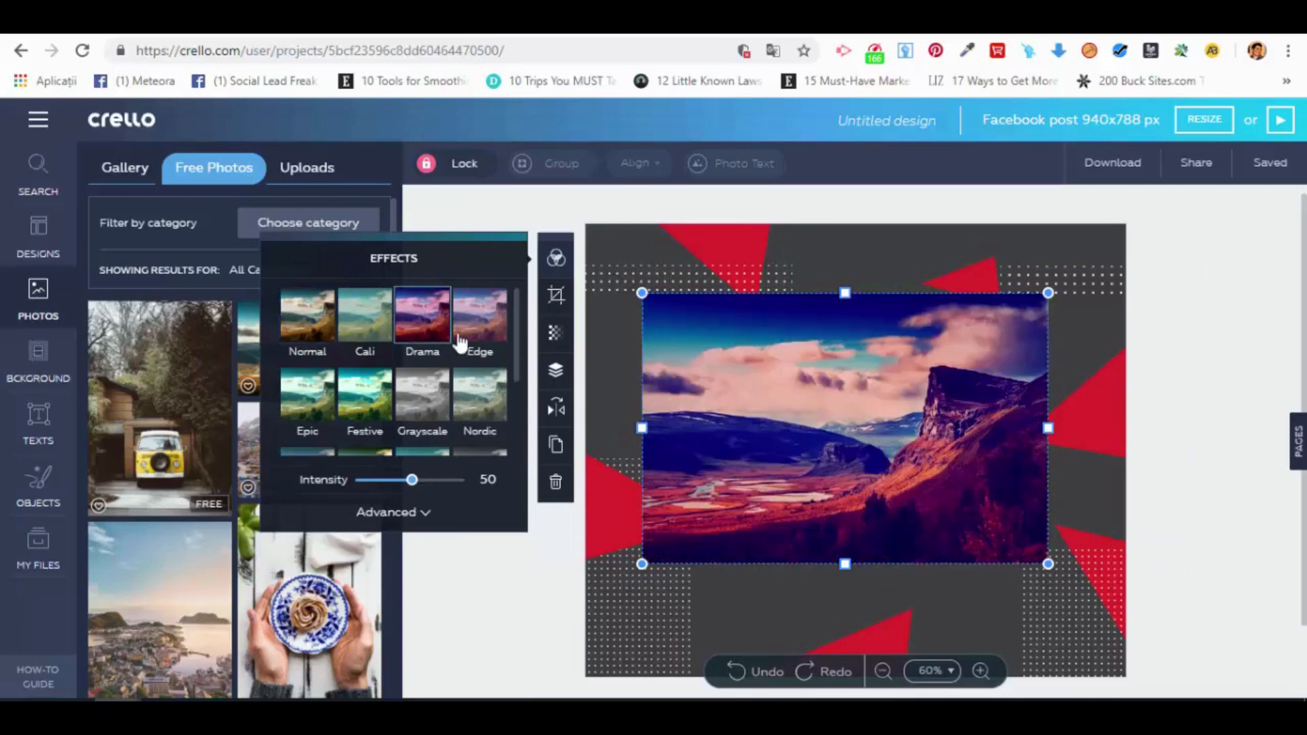
click(477, 318)
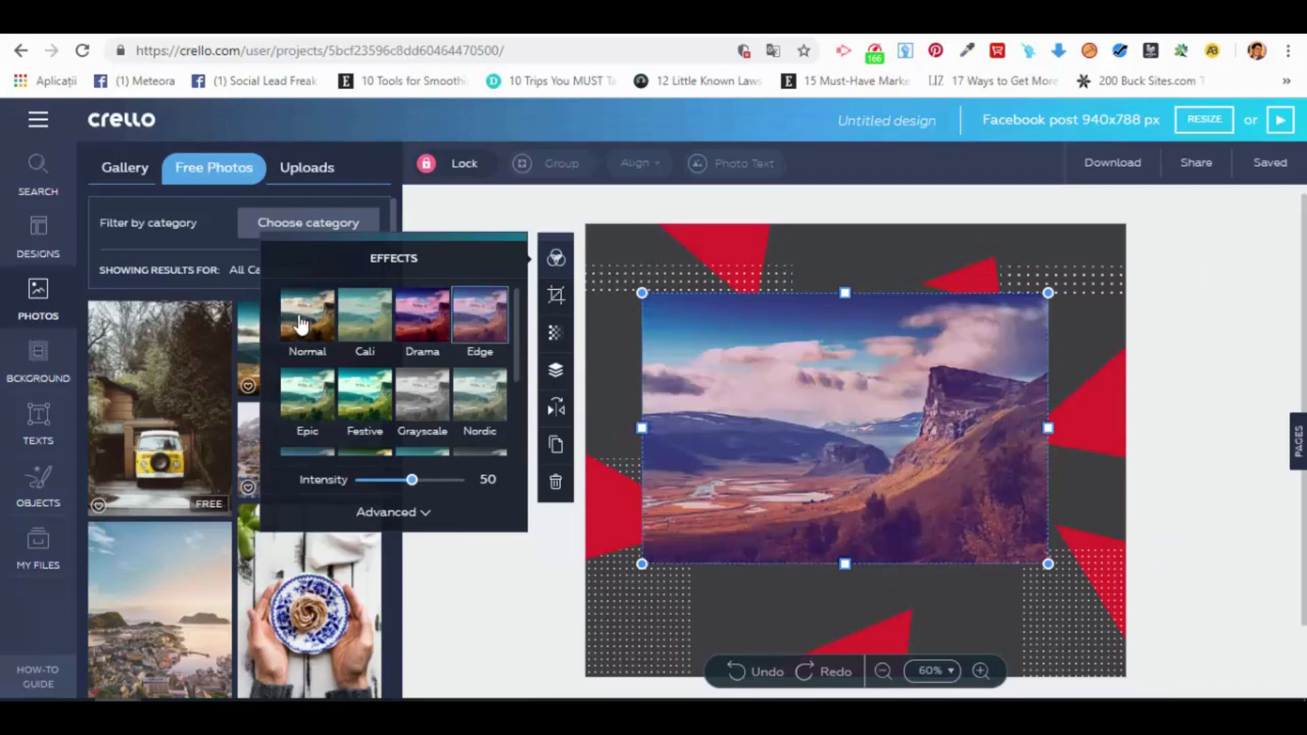
click(307, 317)
Step: Set the landscape photo's brightness to -2 and add a strong vignette with the advanced effect settings
click(394, 539)
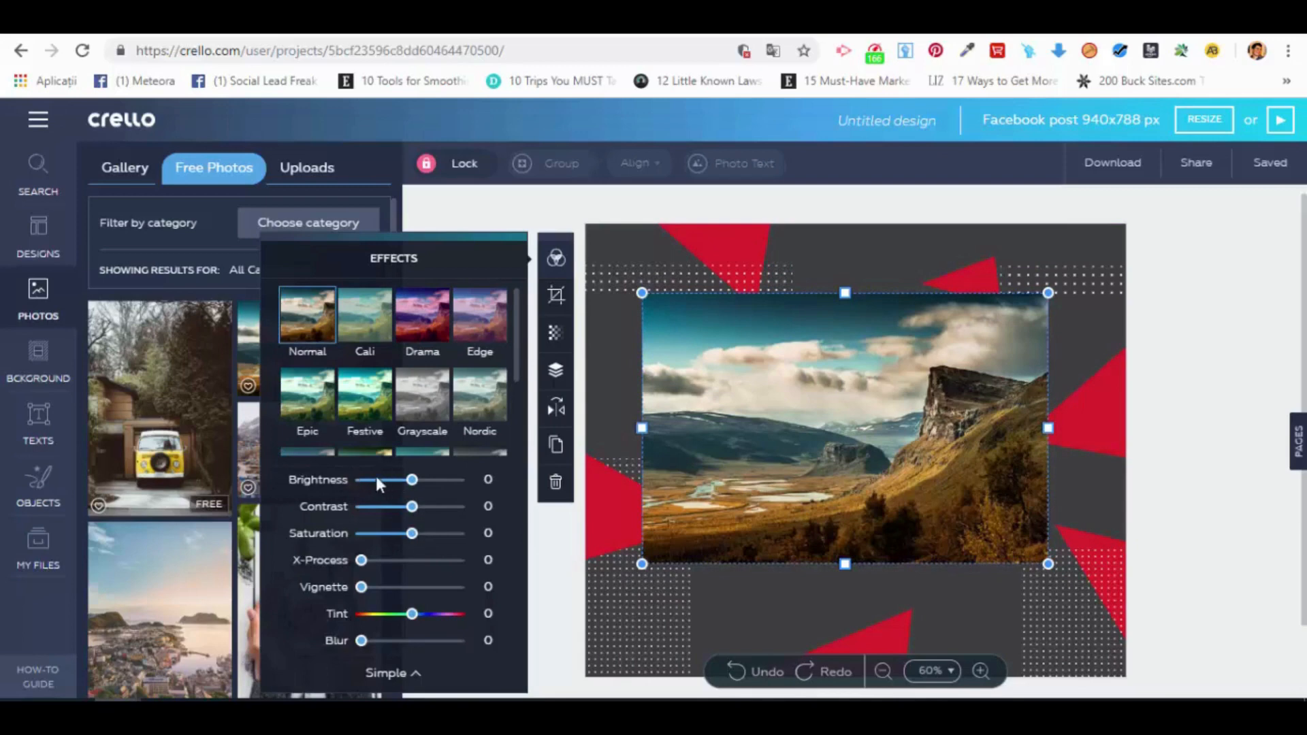
drag(411, 480, 413, 509)
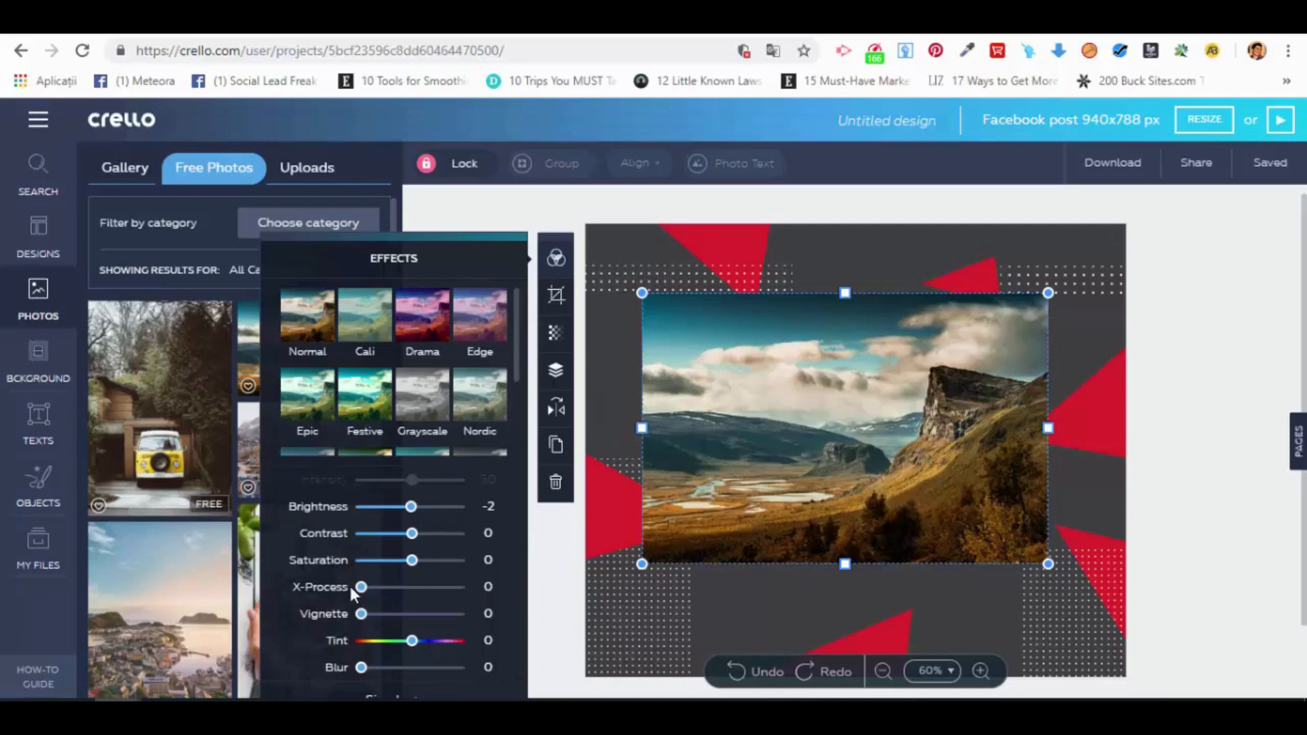
drag(360, 613, 456, 618)
click(548, 554)
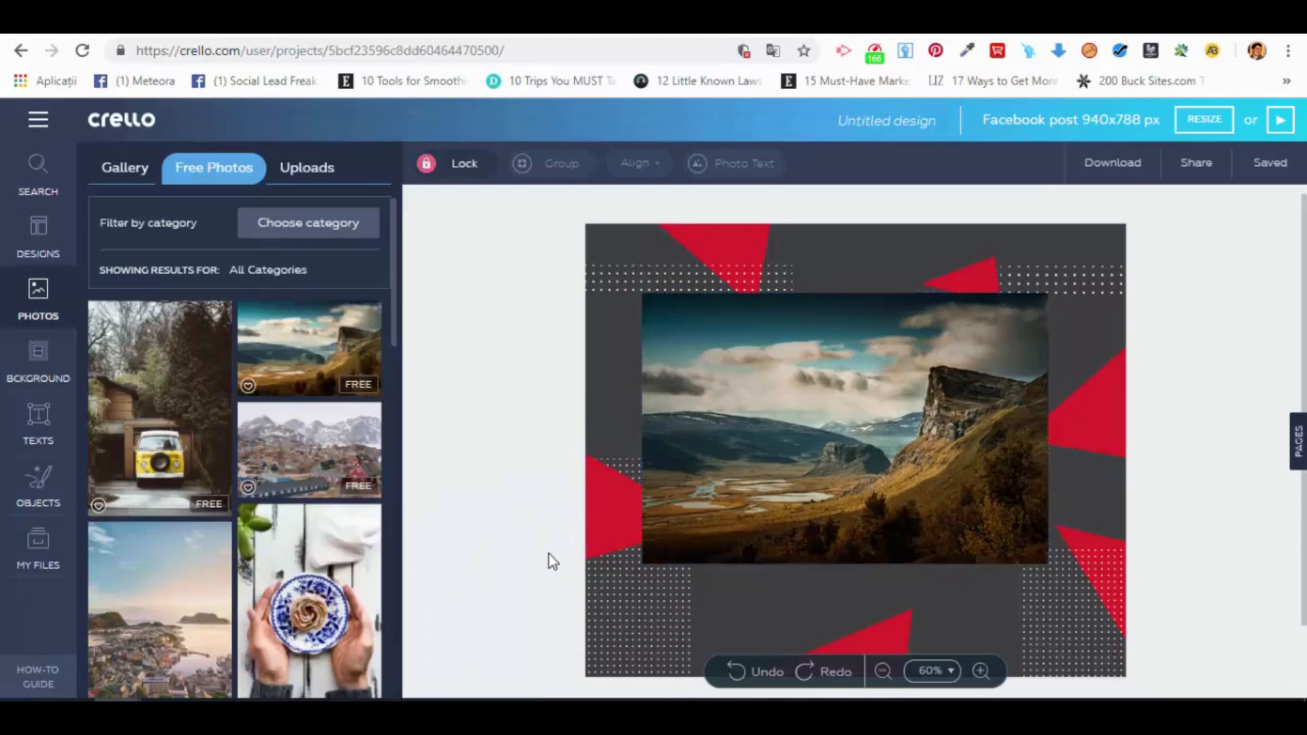
Step: Scale the landscape photo down slightly from its upper-left corner
click(801, 413)
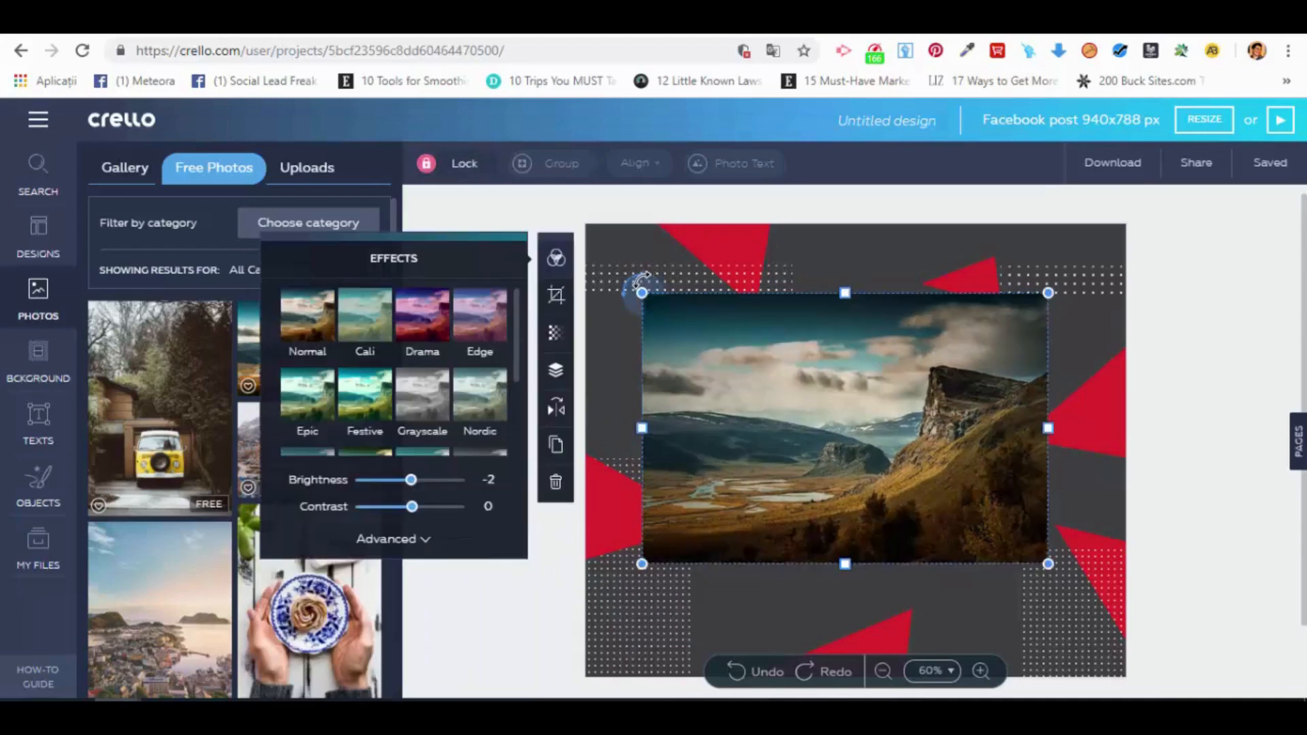
drag(636, 282, 681, 351)
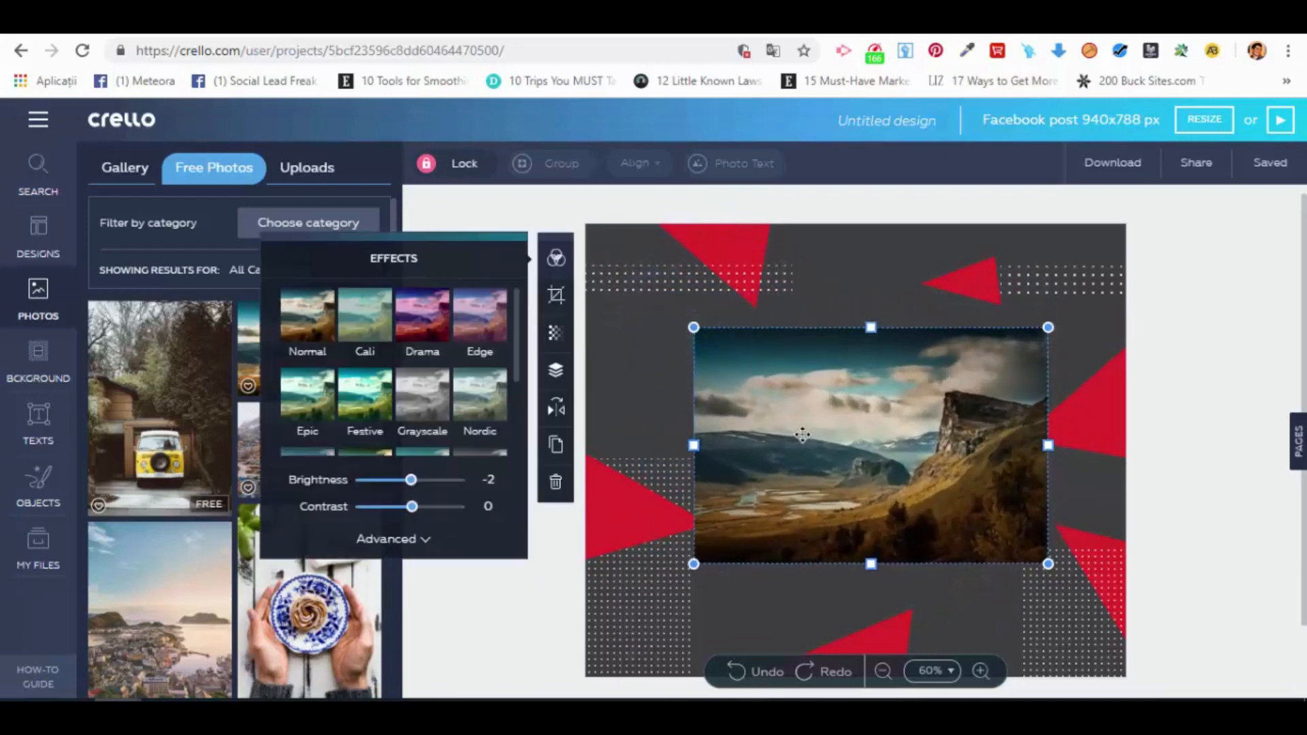
Step: Delete the landscape photo from the design and look through the background photos, patterns, colors and uploads
click(559, 486)
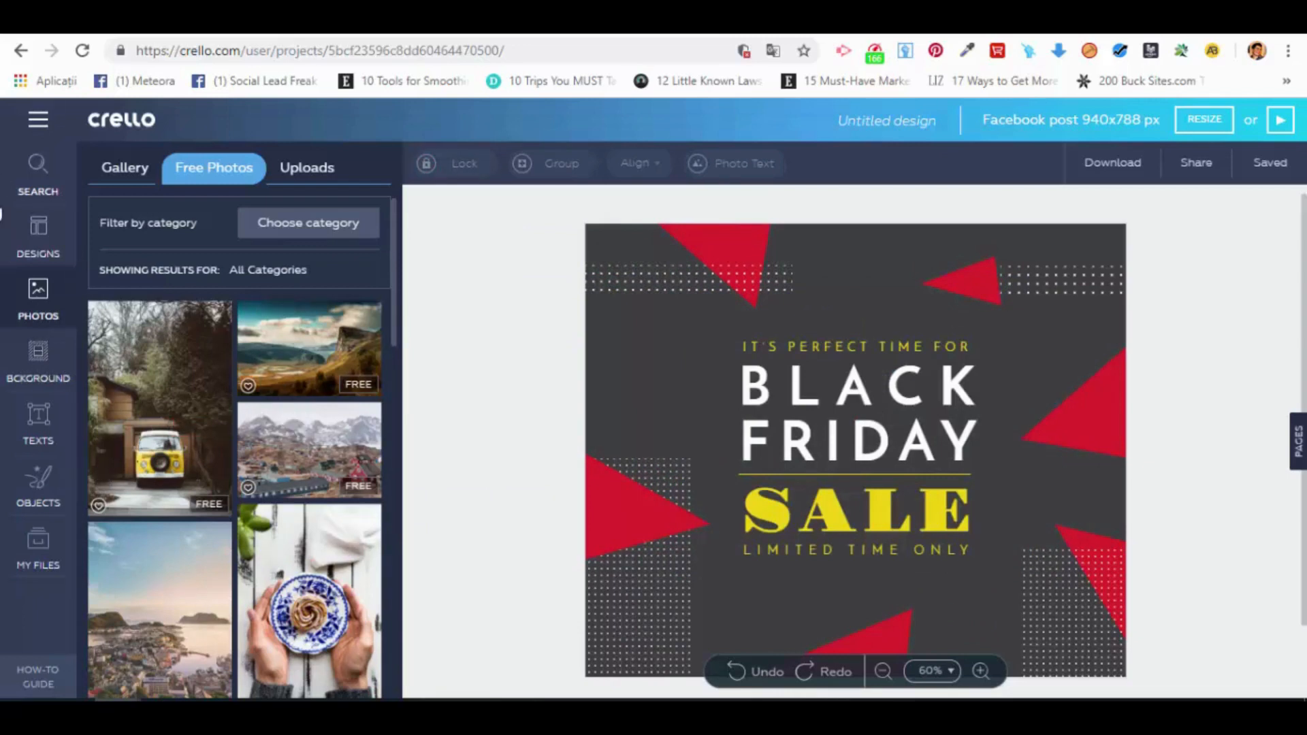
click(38, 361)
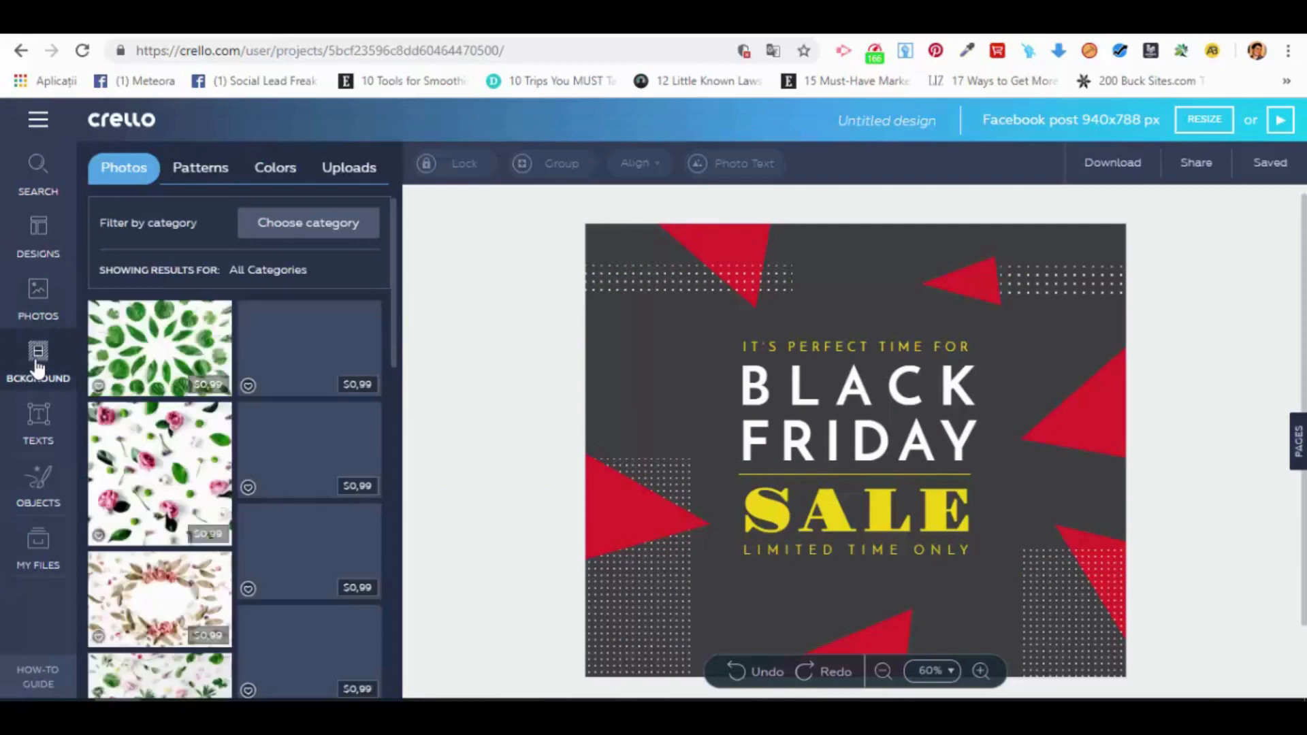
click(199, 173)
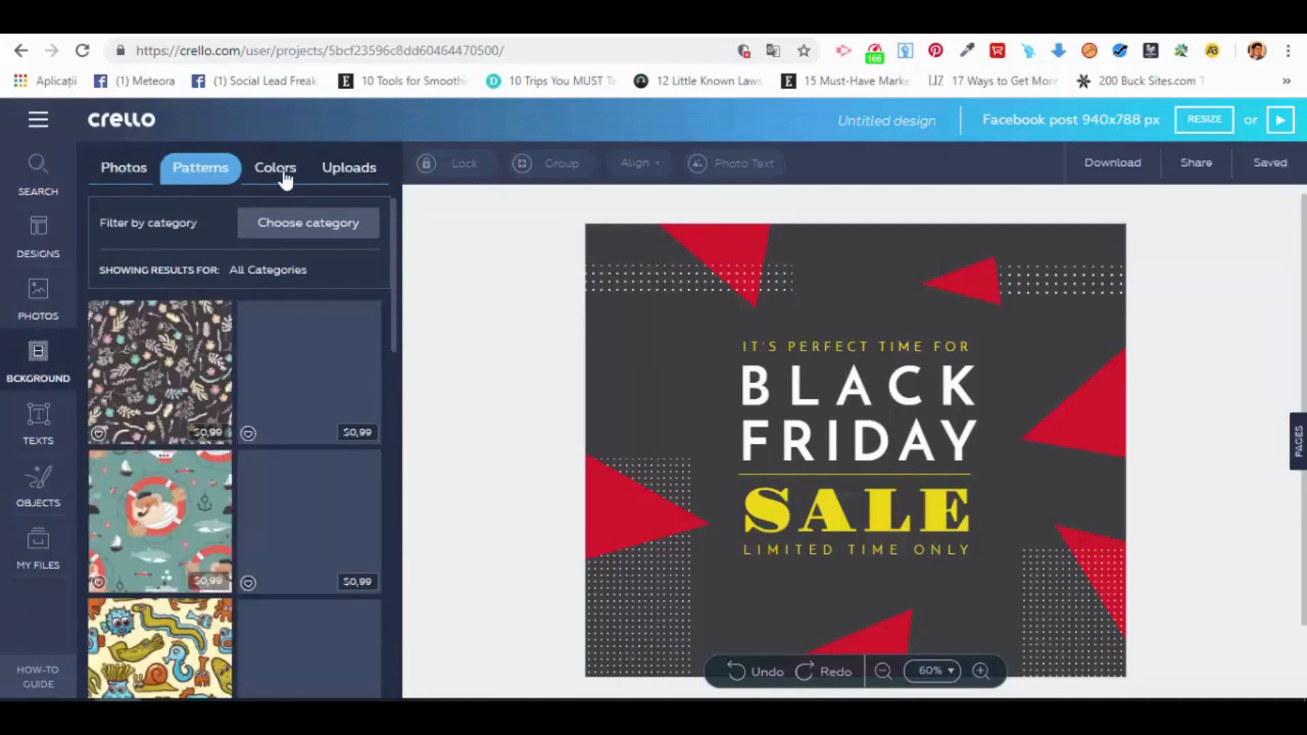
click(285, 179)
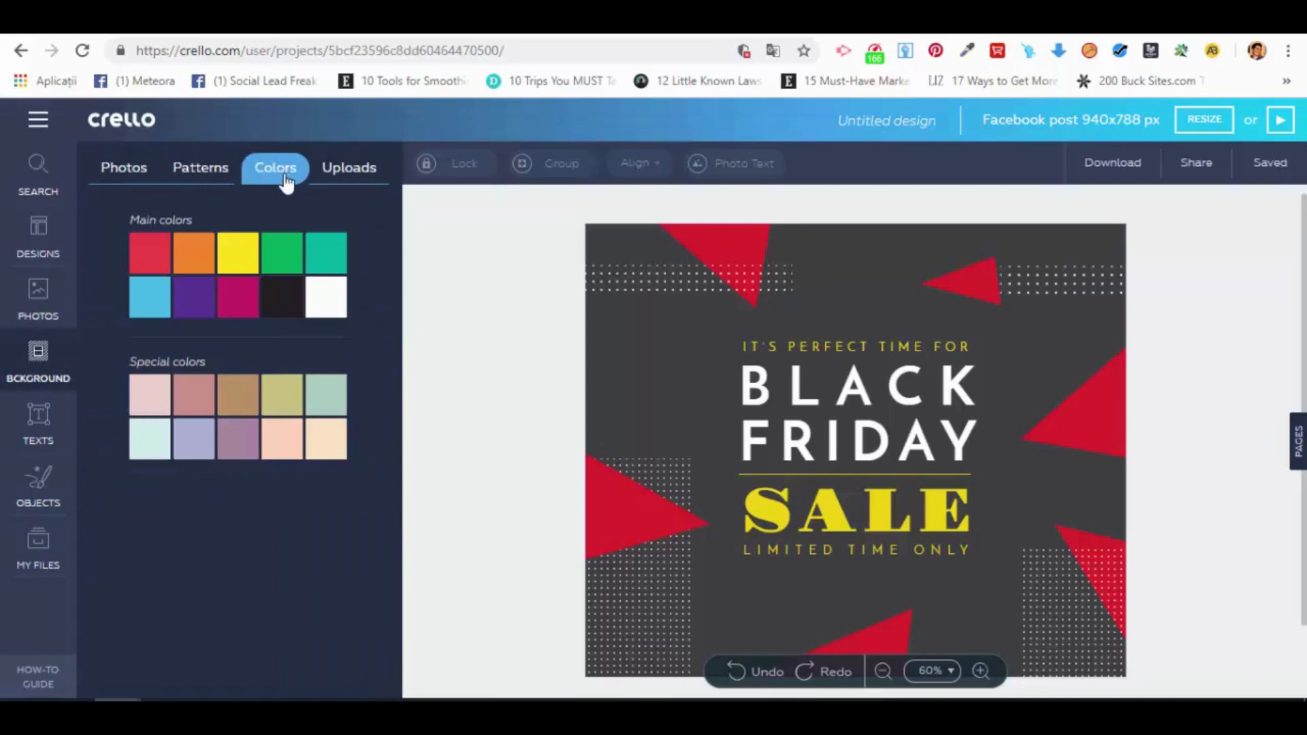
click(351, 175)
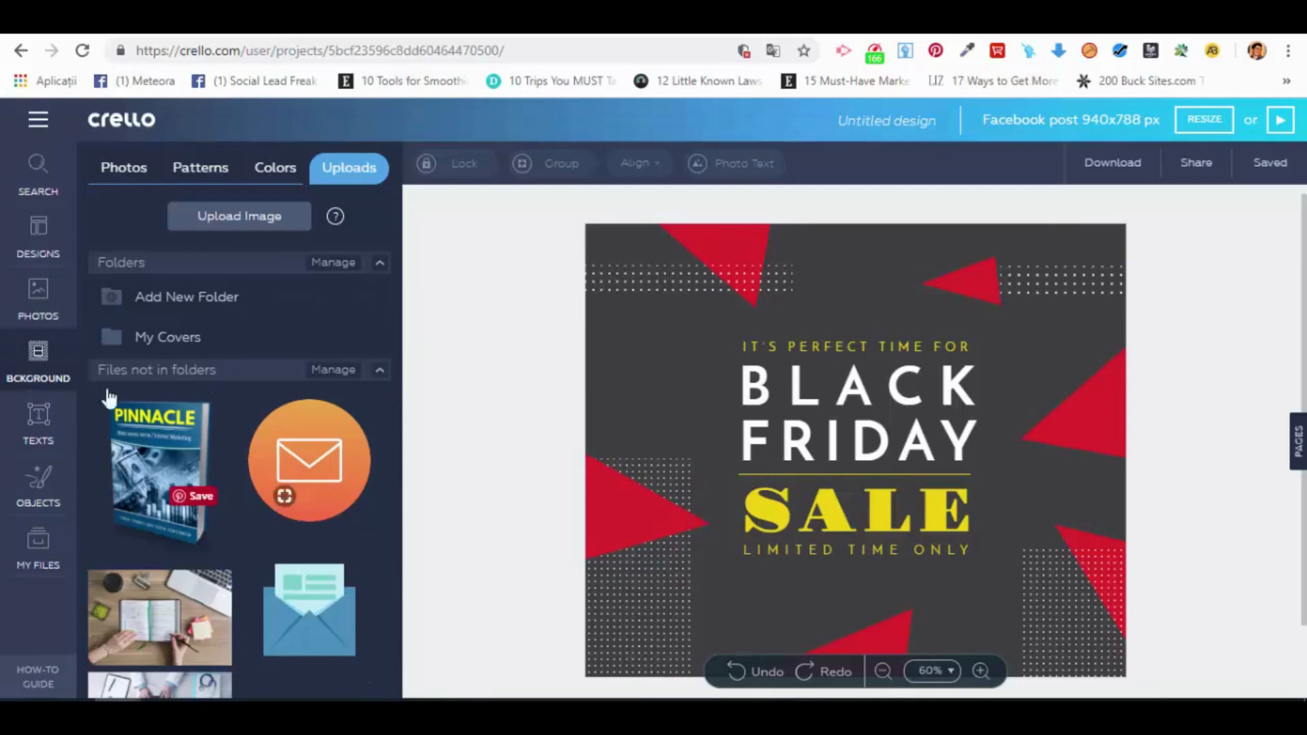
Step: Add a default heading text to the middle of the design and deselect it
click(30, 423)
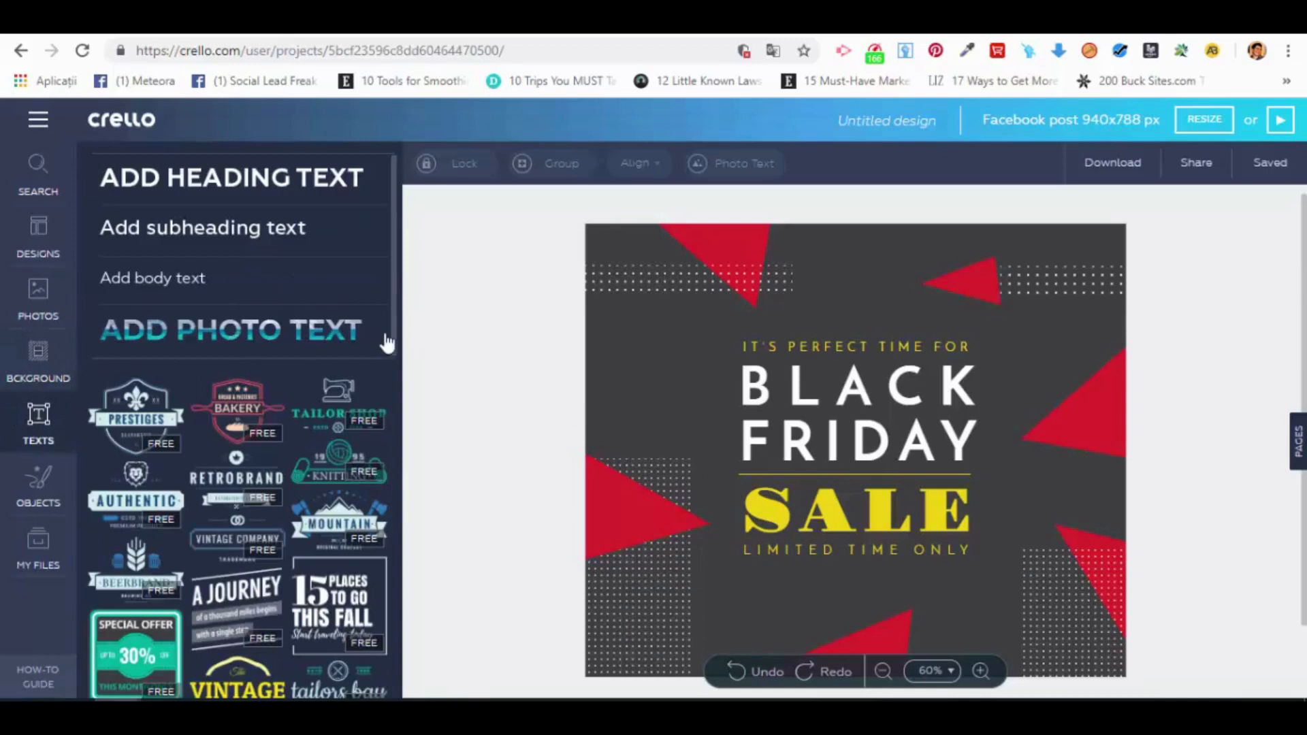
click(226, 185)
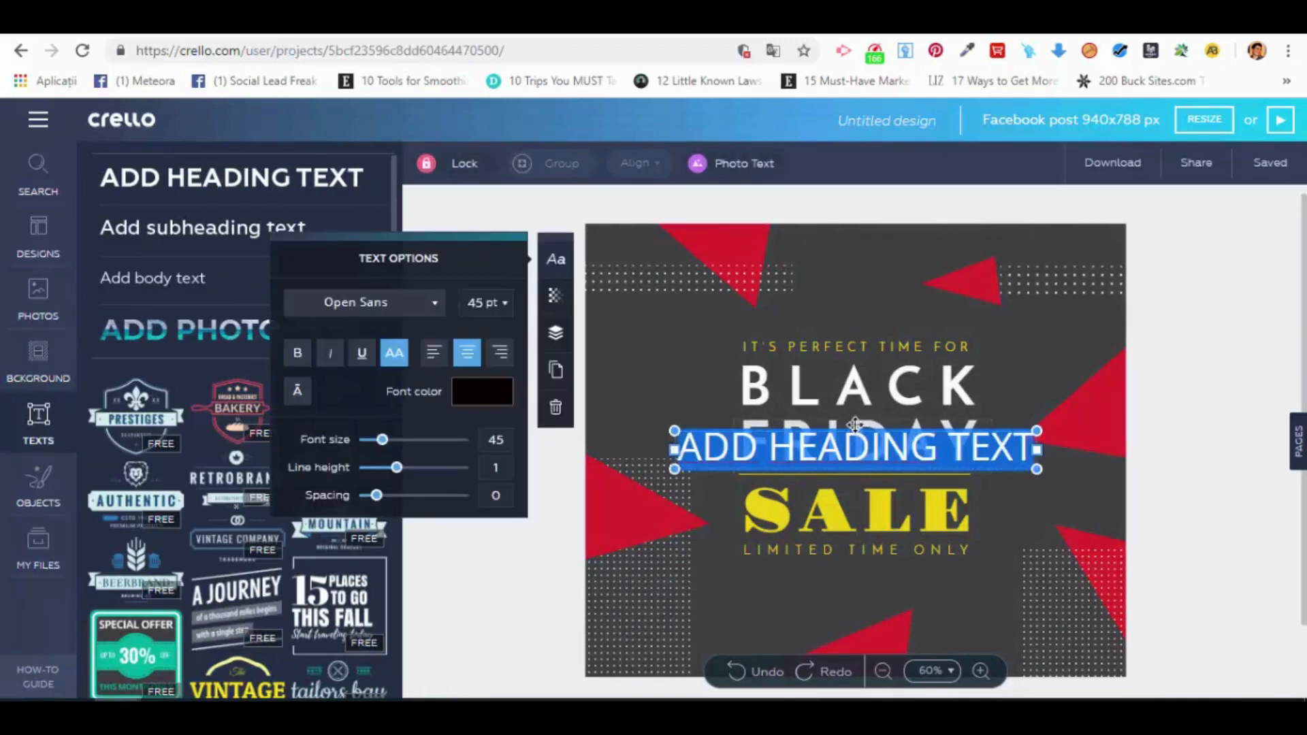
click(510, 207)
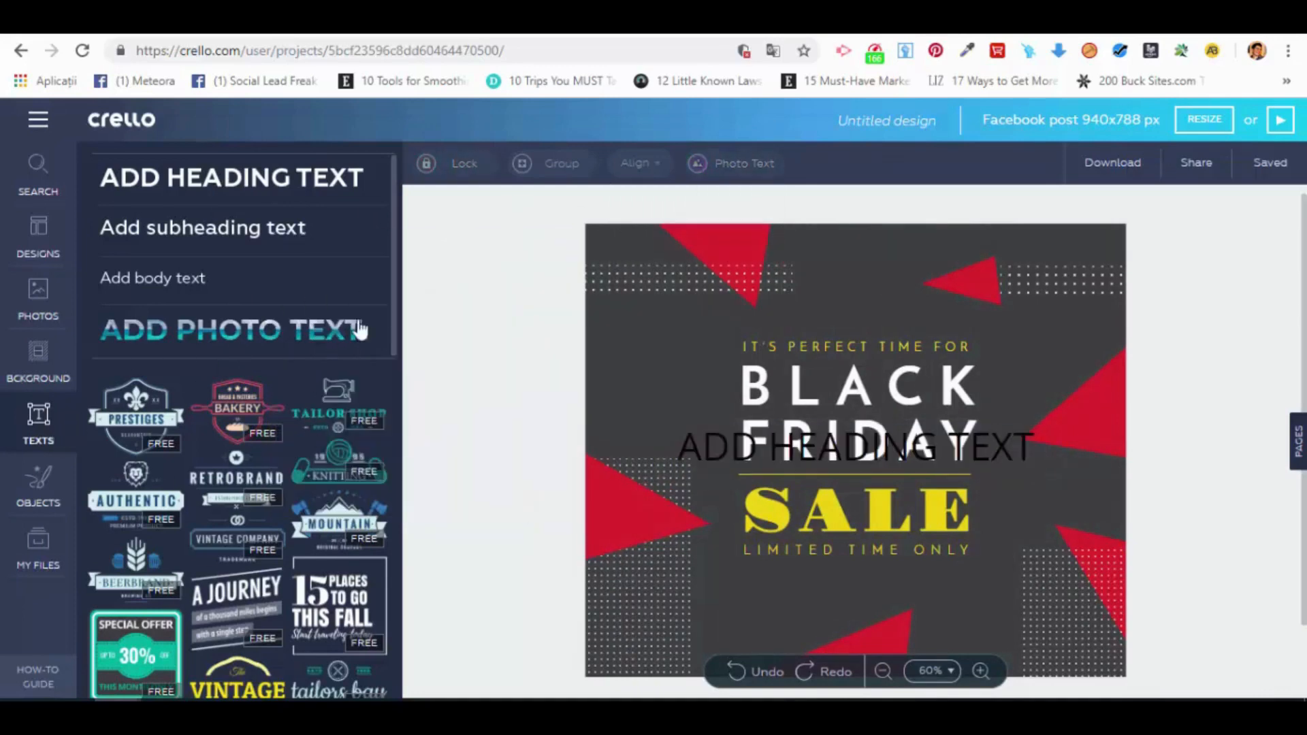
Step: Insert the yellow Vintage text badge, move it slightly up and left, and delete it
drag(395, 312, 379, 443)
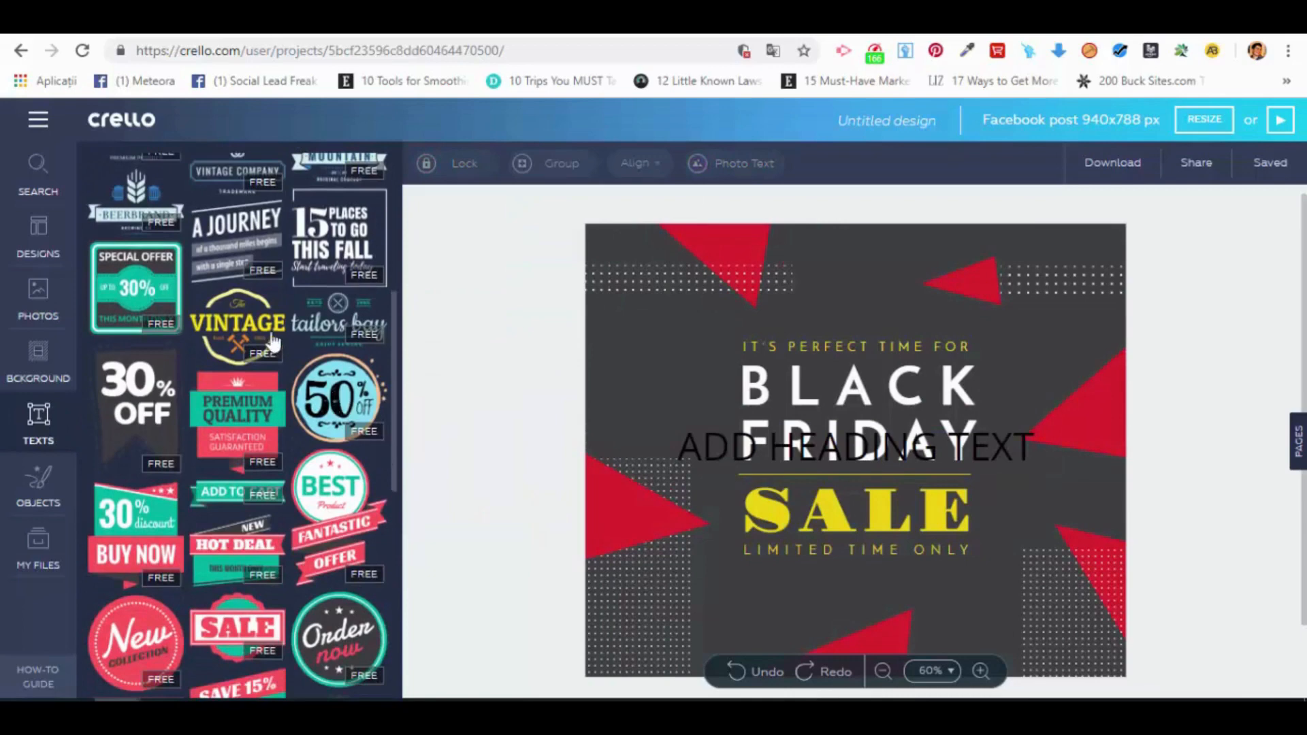
click(254, 323)
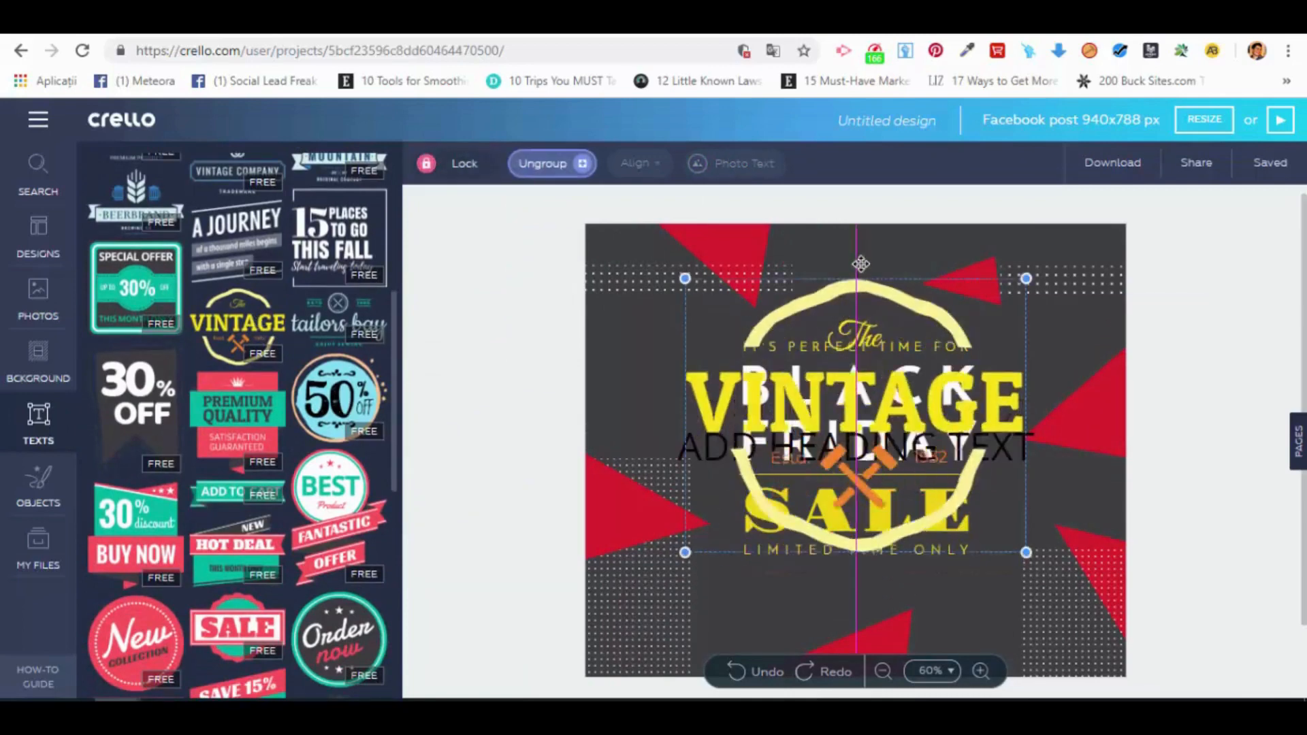
drag(854, 333, 841, 310)
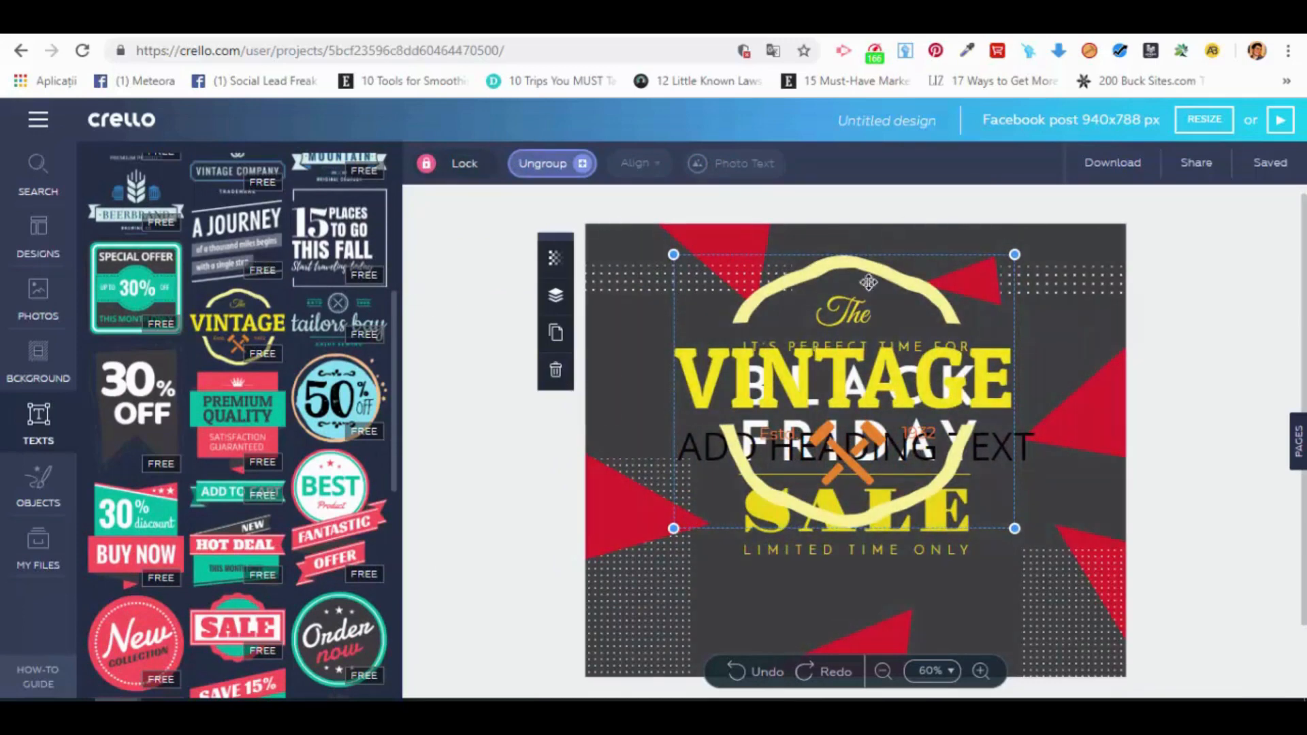
key(Delete)
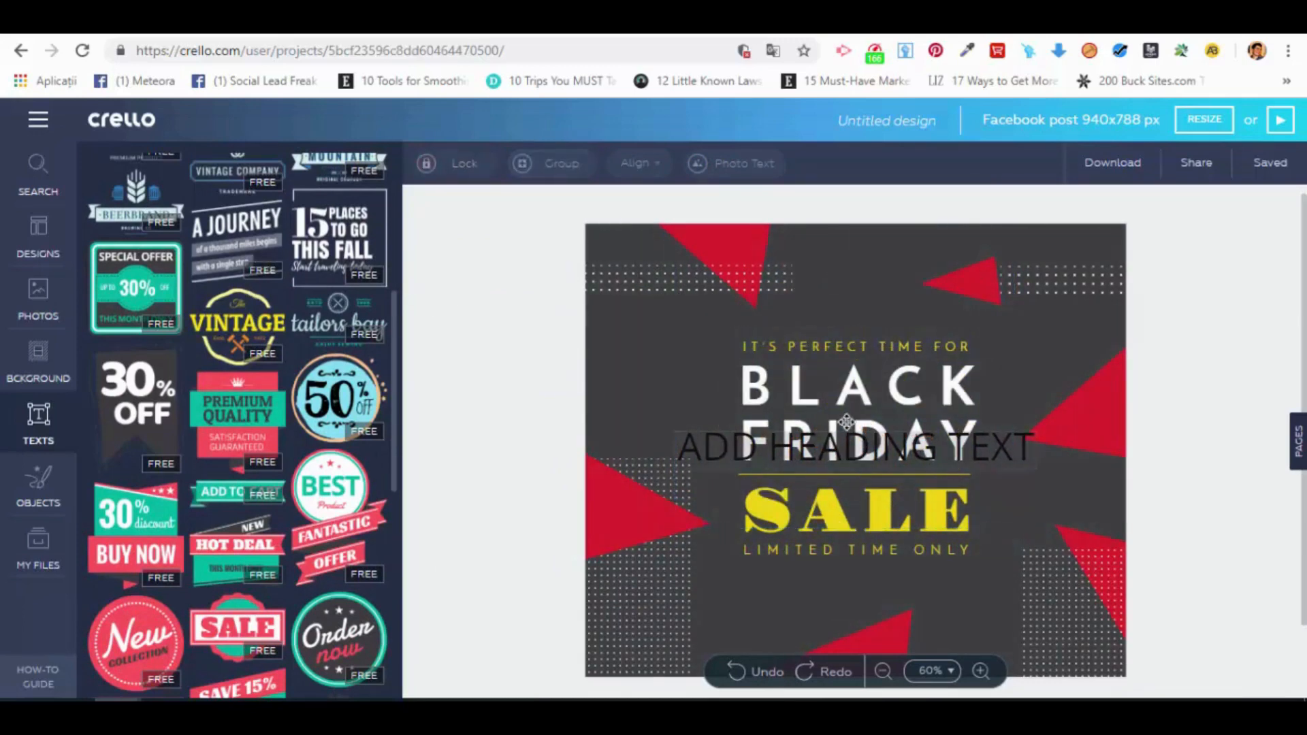
Step: Delete the heading text that overlaps the FRIDAY line
click(861, 428)
key(Delete)
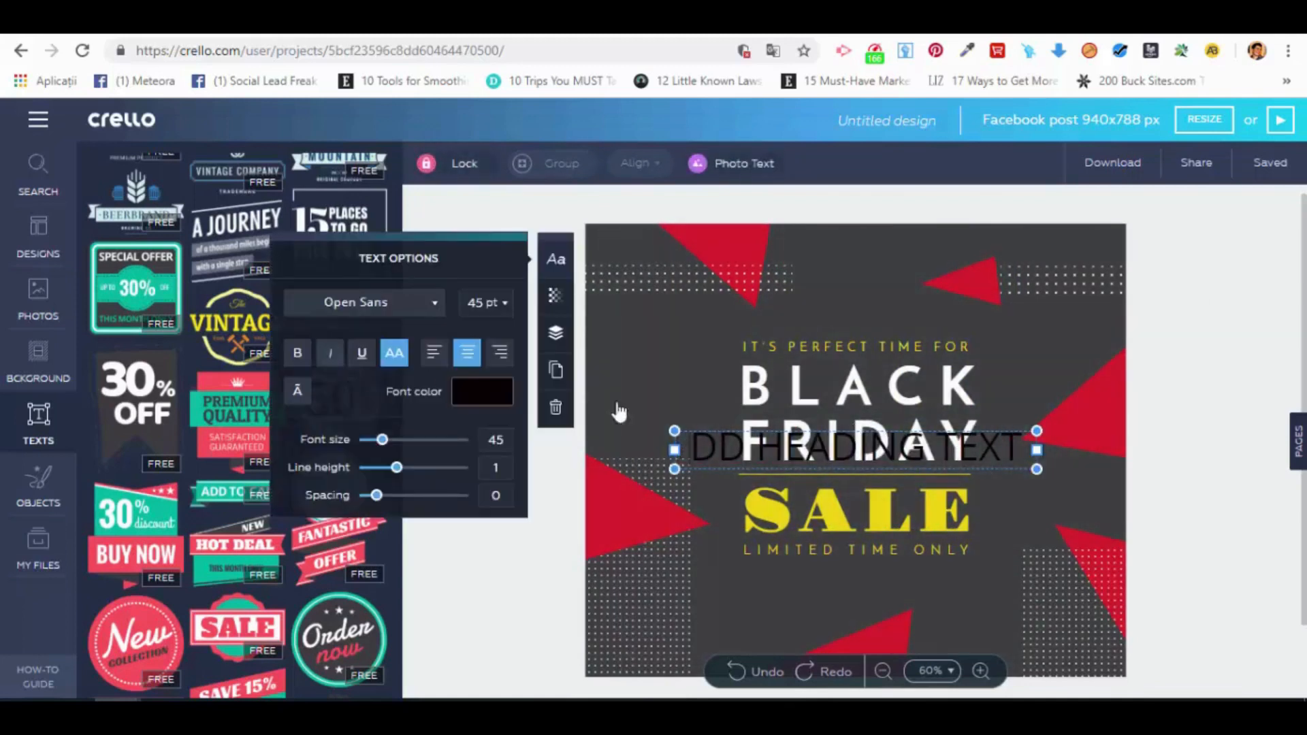
click(556, 412)
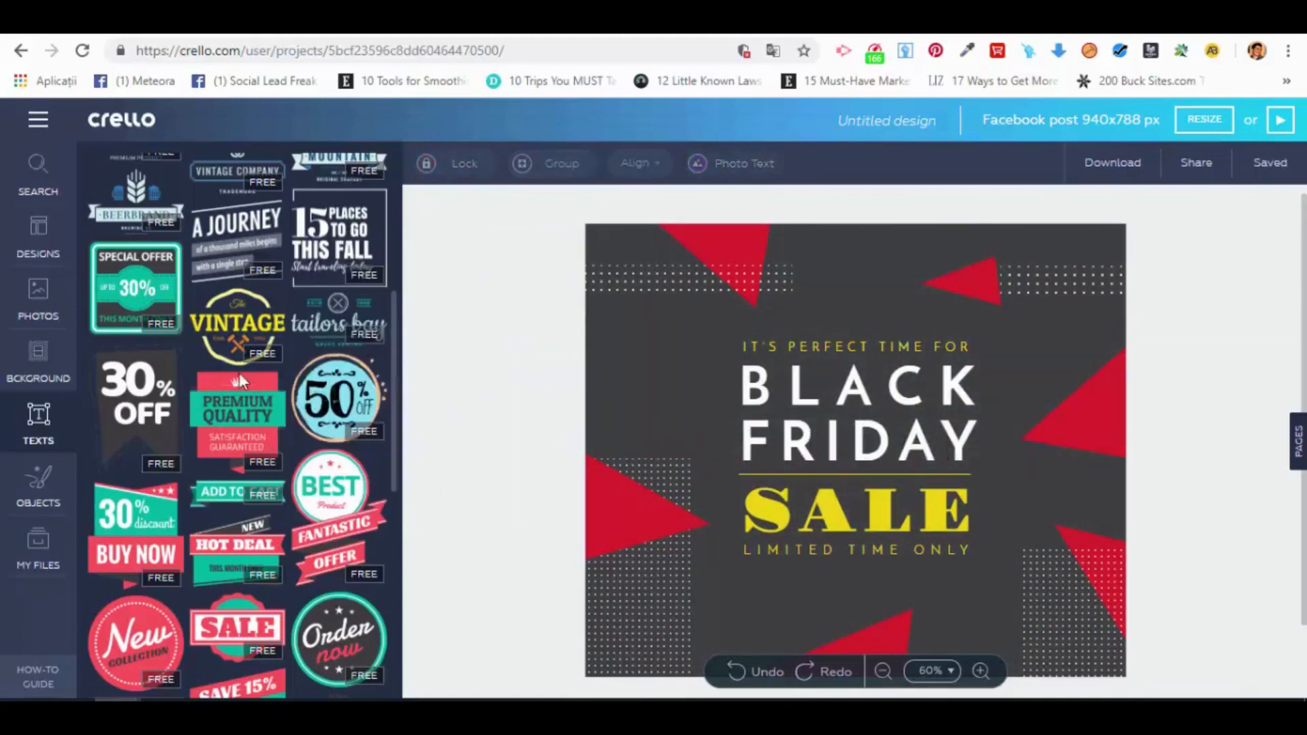
Step: Insert the 30% OFF text banner and move it to the upper-left corner of the design
click(154, 414)
click(868, 373)
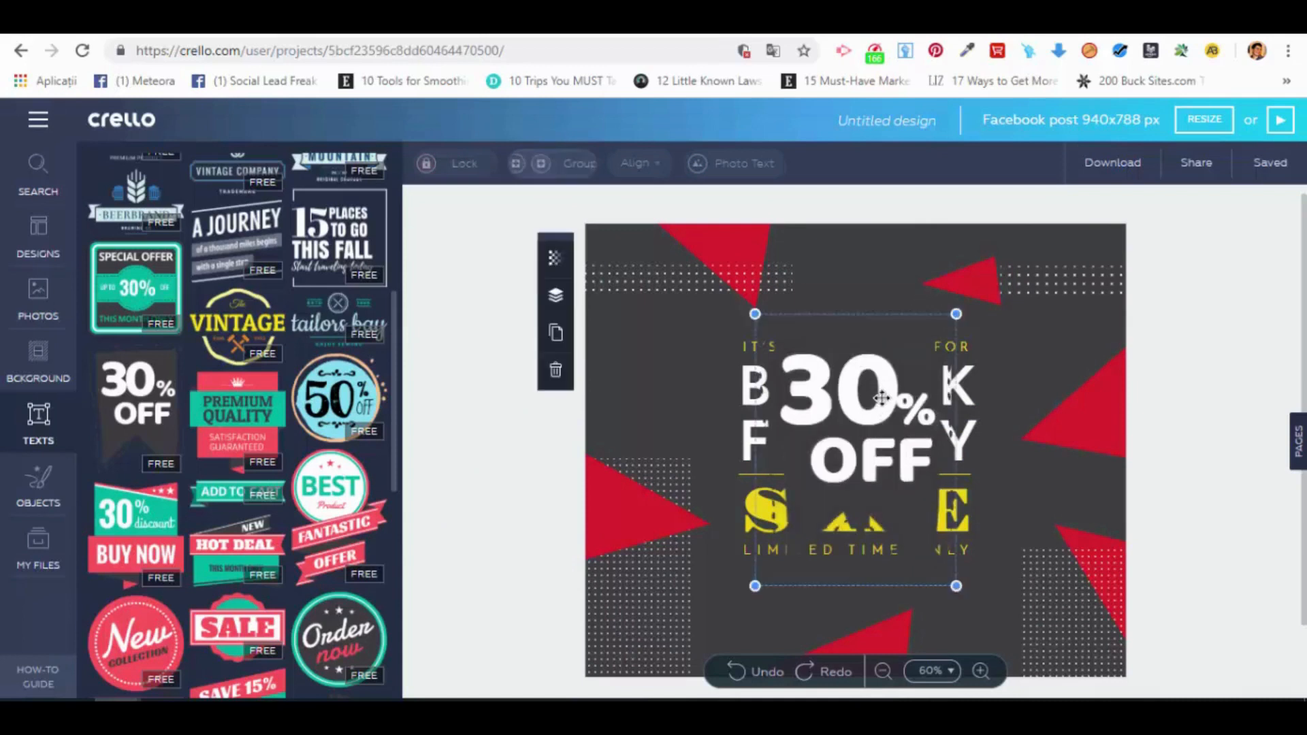
drag(868, 373, 689, 287)
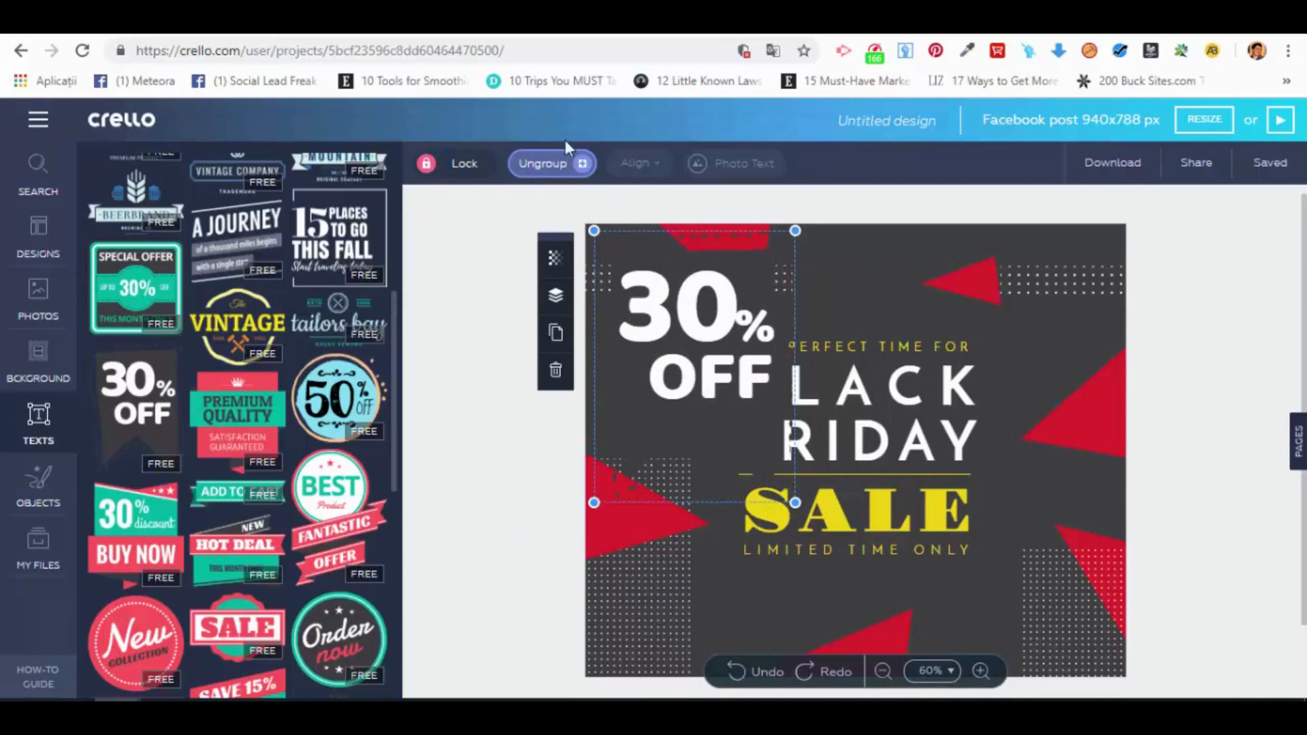
Step: Ungroup and regroup the elements of the 30% OFF banner, and delete the banner
click(565, 164)
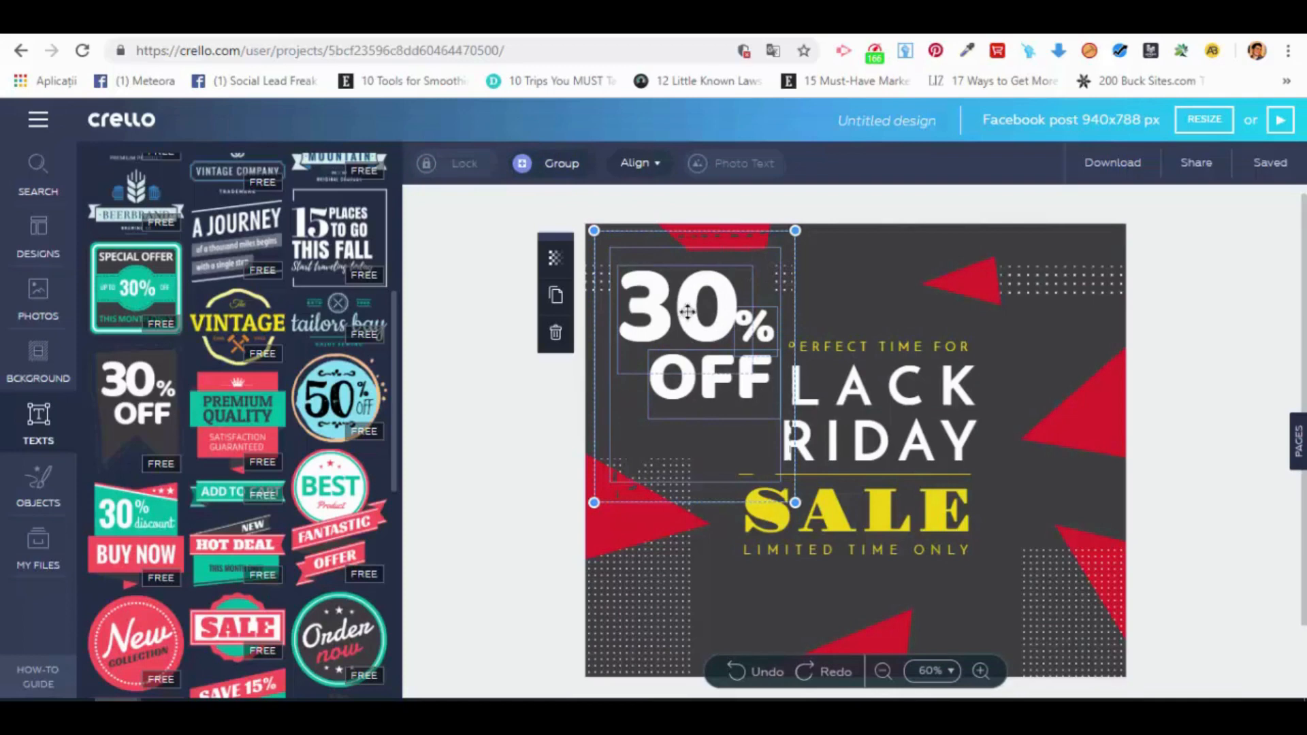
click(560, 166)
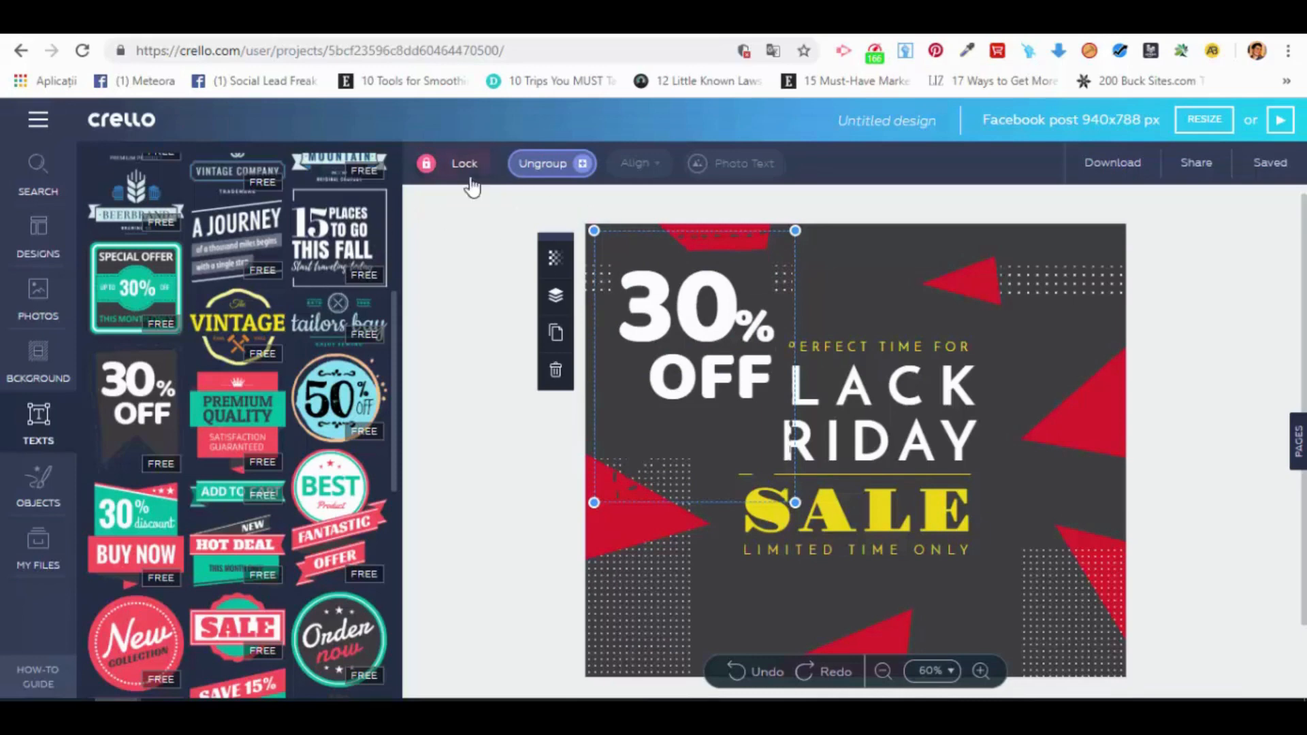
click(556, 371)
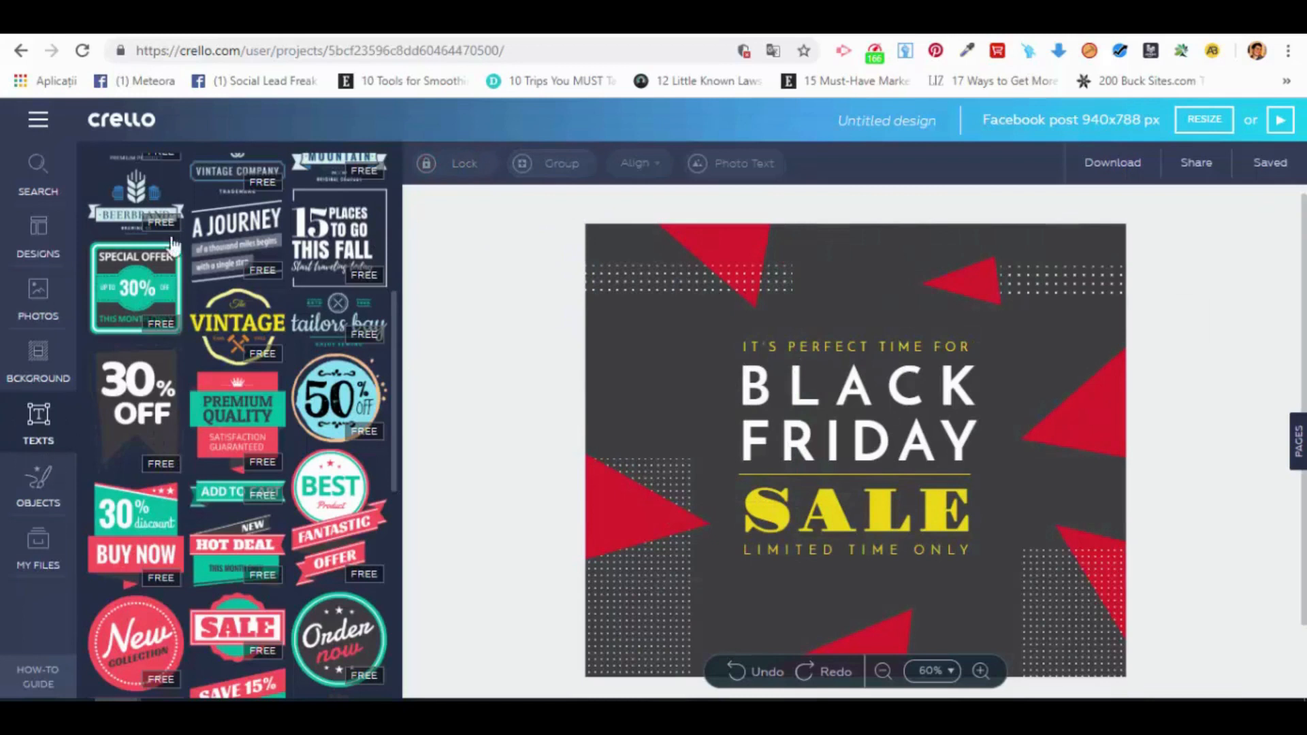
Step: Browse the object library's shapes, icons, illustrations, lines, borders and stickers
click(52, 491)
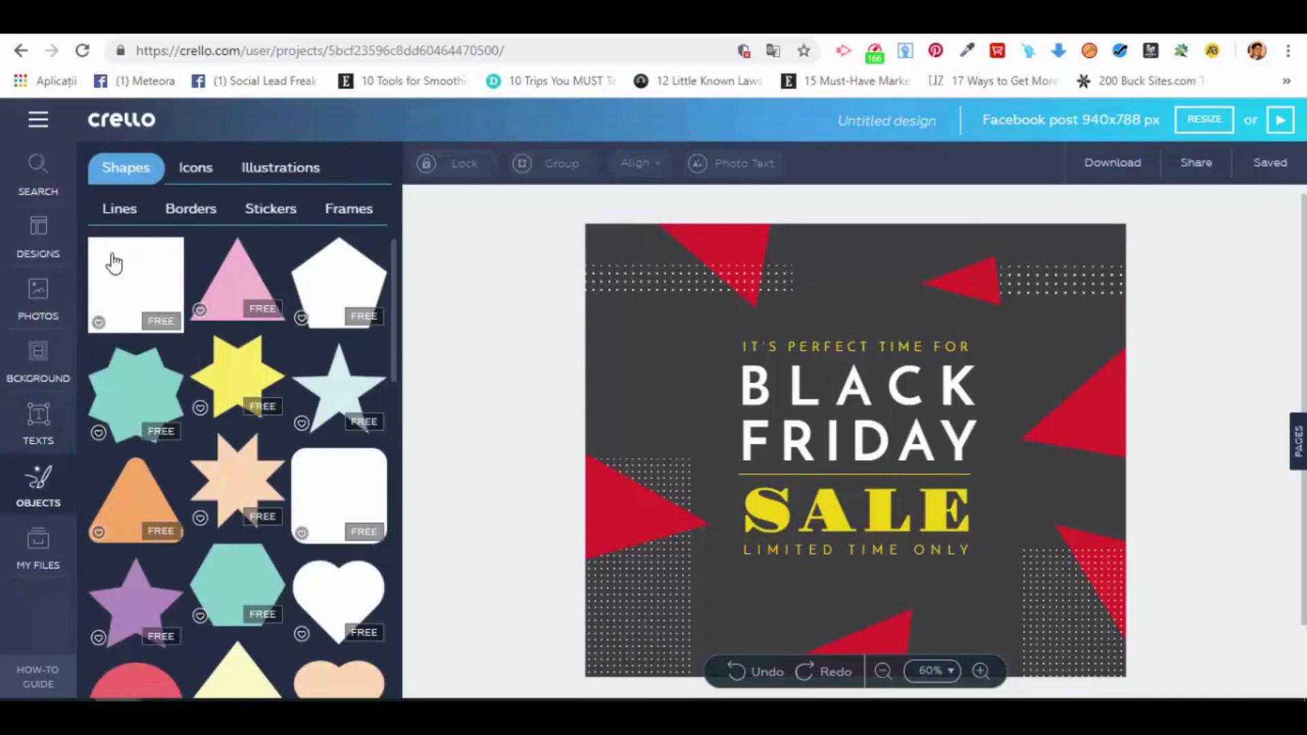
click(197, 171)
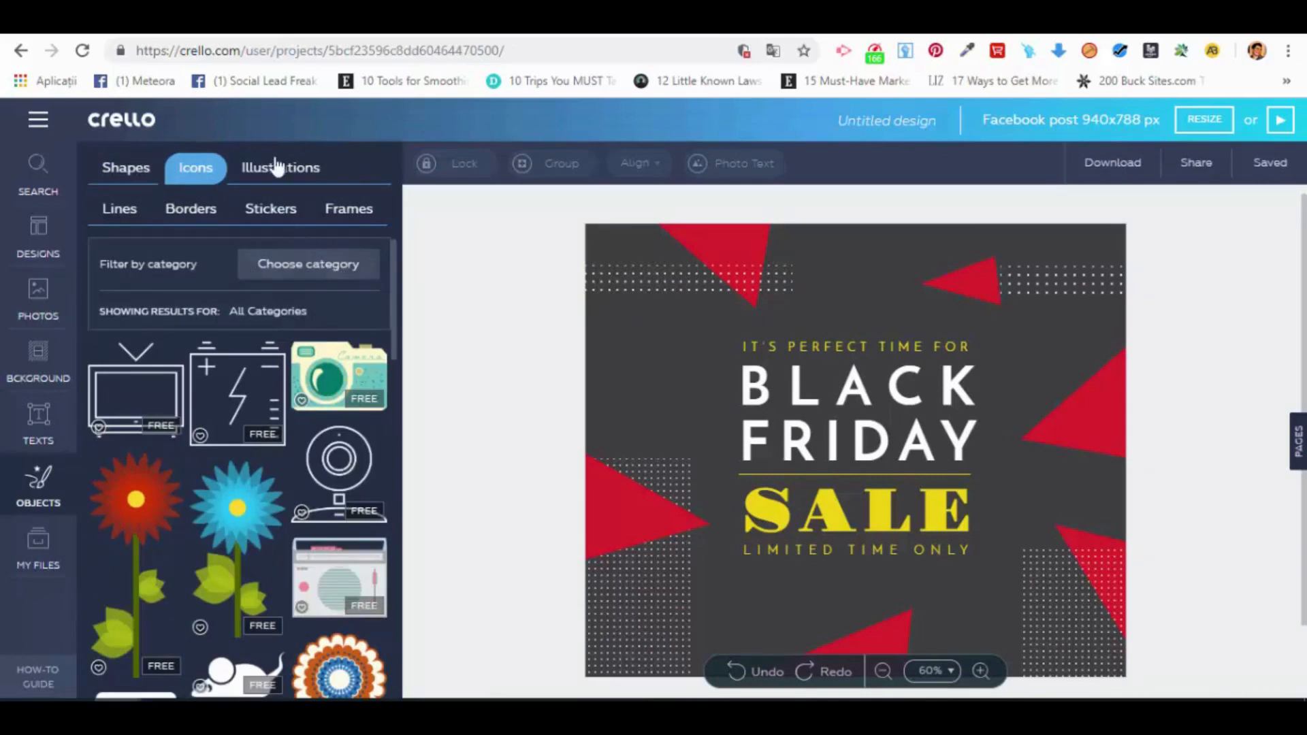
click(274, 169)
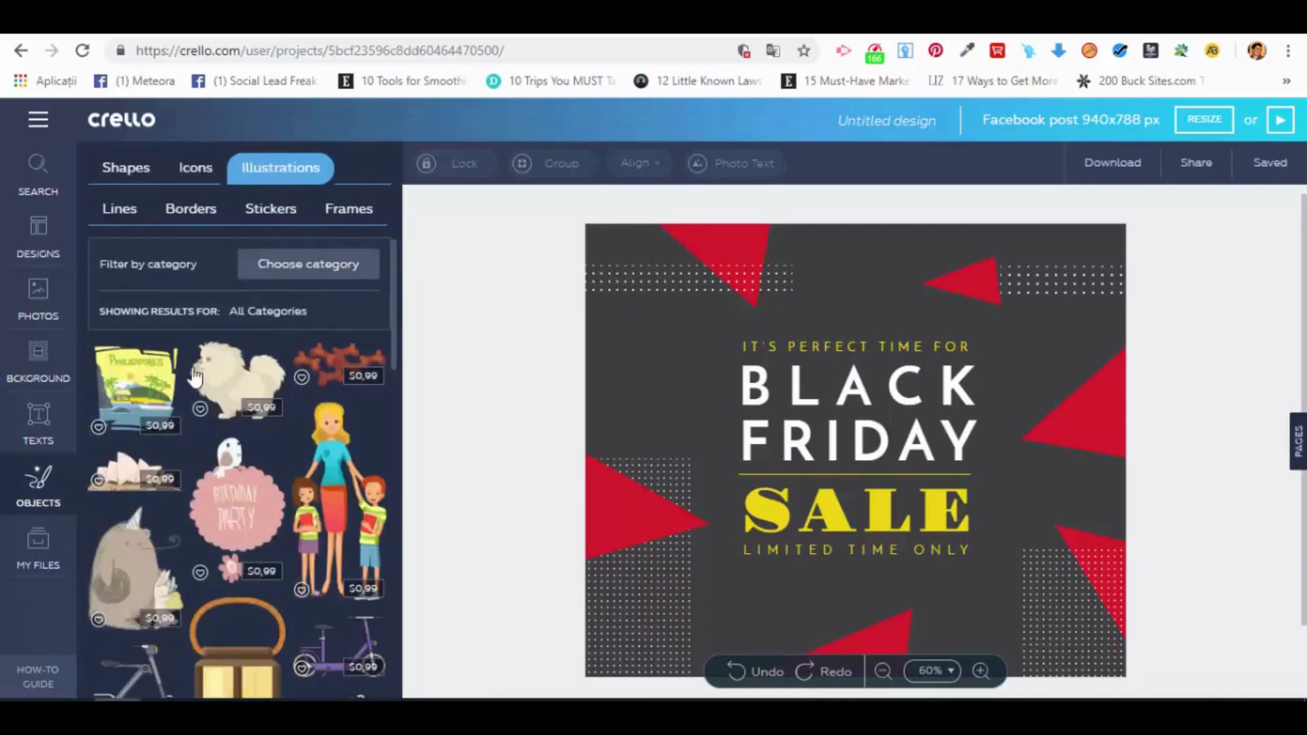
click(123, 209)
click(211, 221)
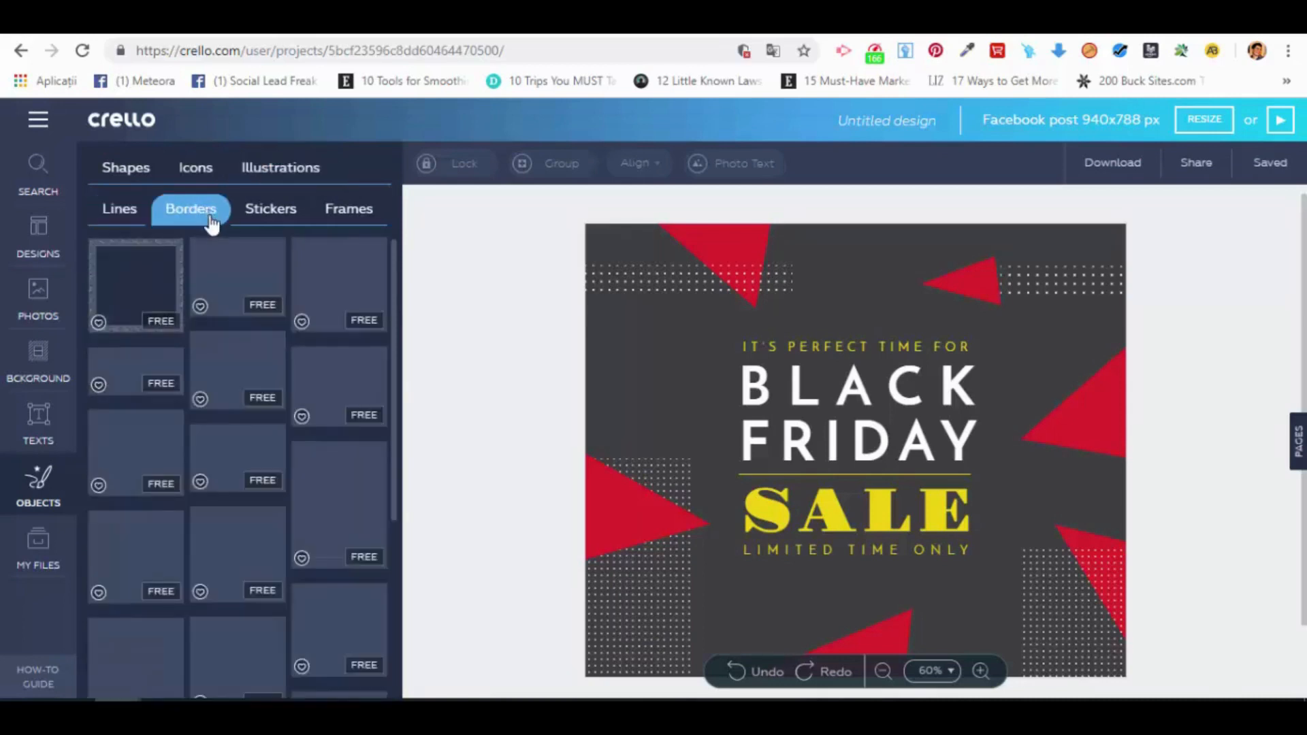
click(280, 219)
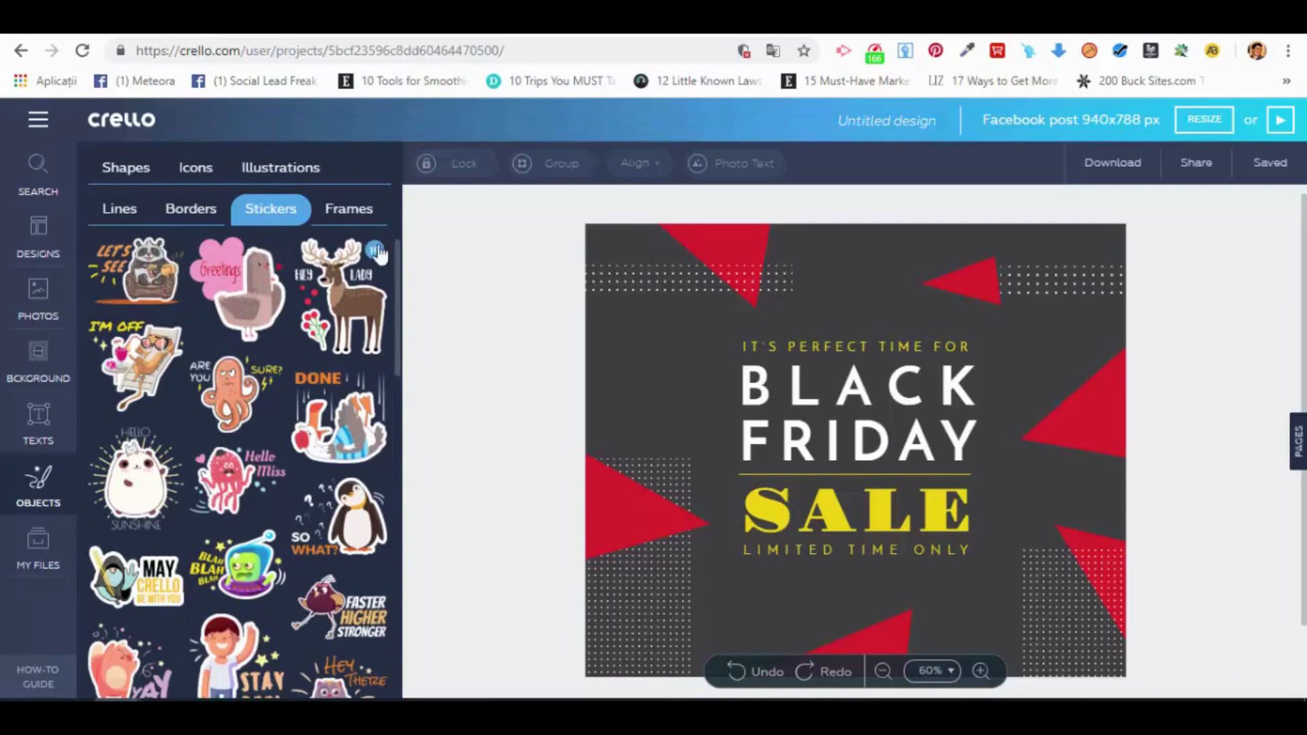
Step: Insert the "It's Okay" beaver sticker from the deer sticker's set, delete it, and view the available frames
click(376, 253)
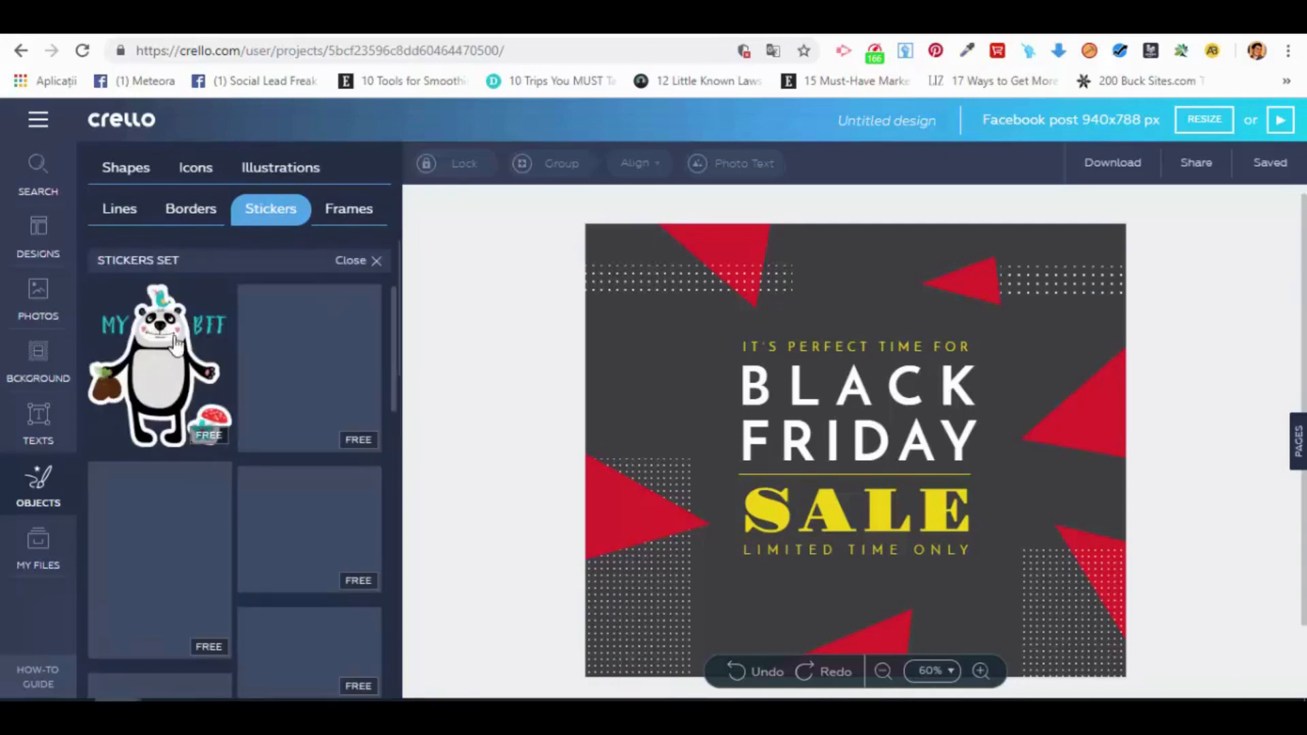
drag(385, 430, 716, 401)
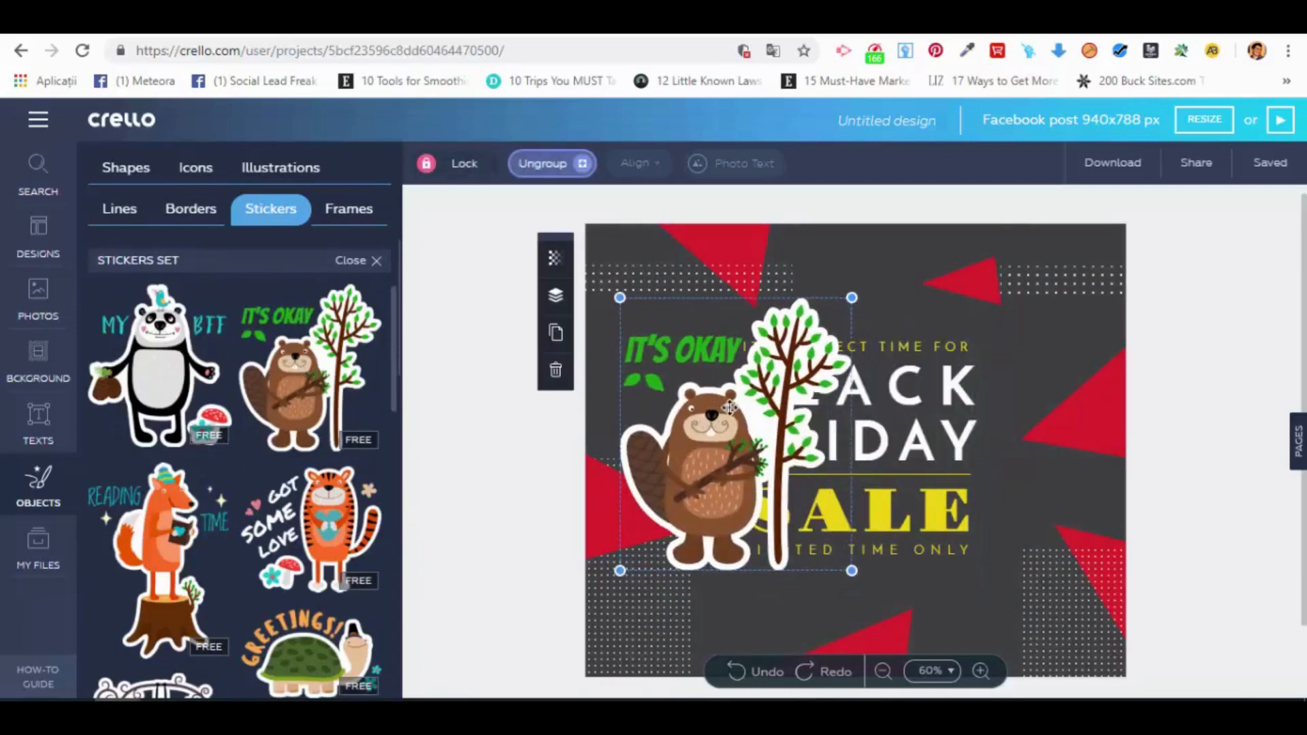
click(556, 373)
click(337, 211)
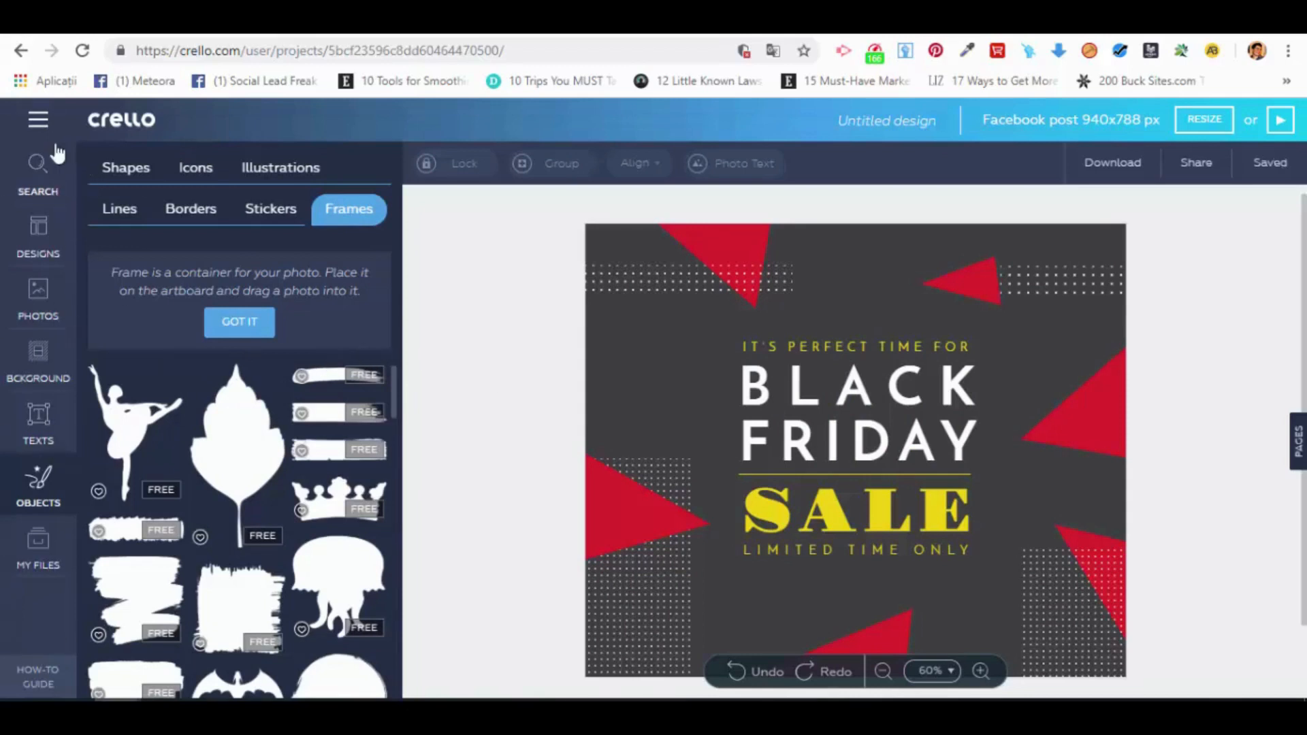
Step: Insert the uploaded orange envelope image from the personal files and delete it from the design
click(38, 565)
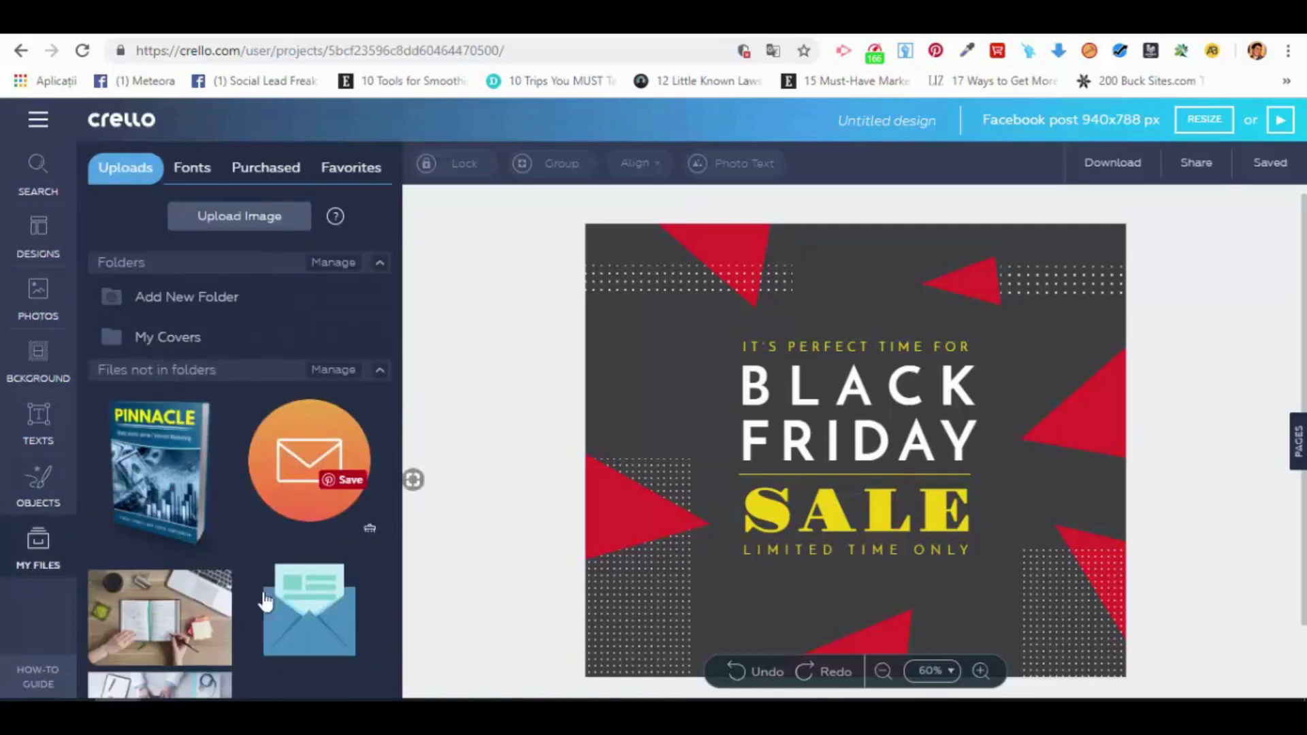
click(294, 408)
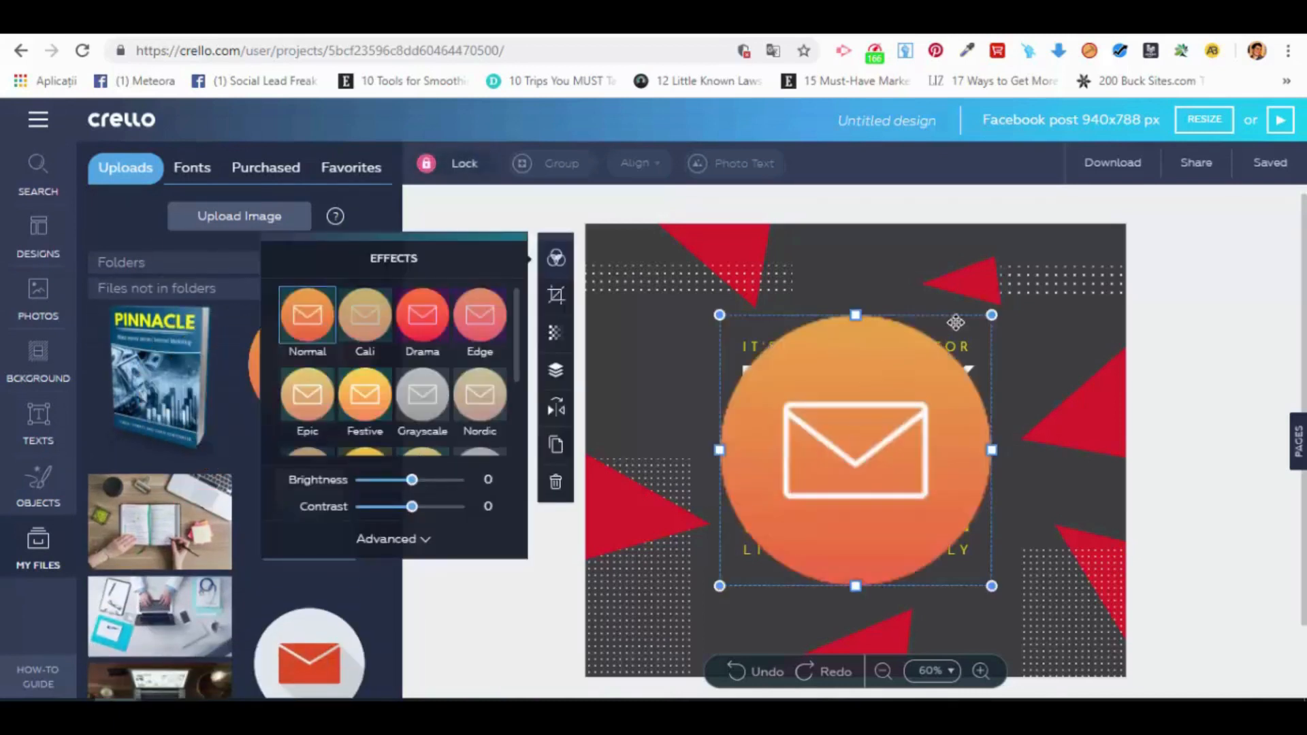
click(554, 484)
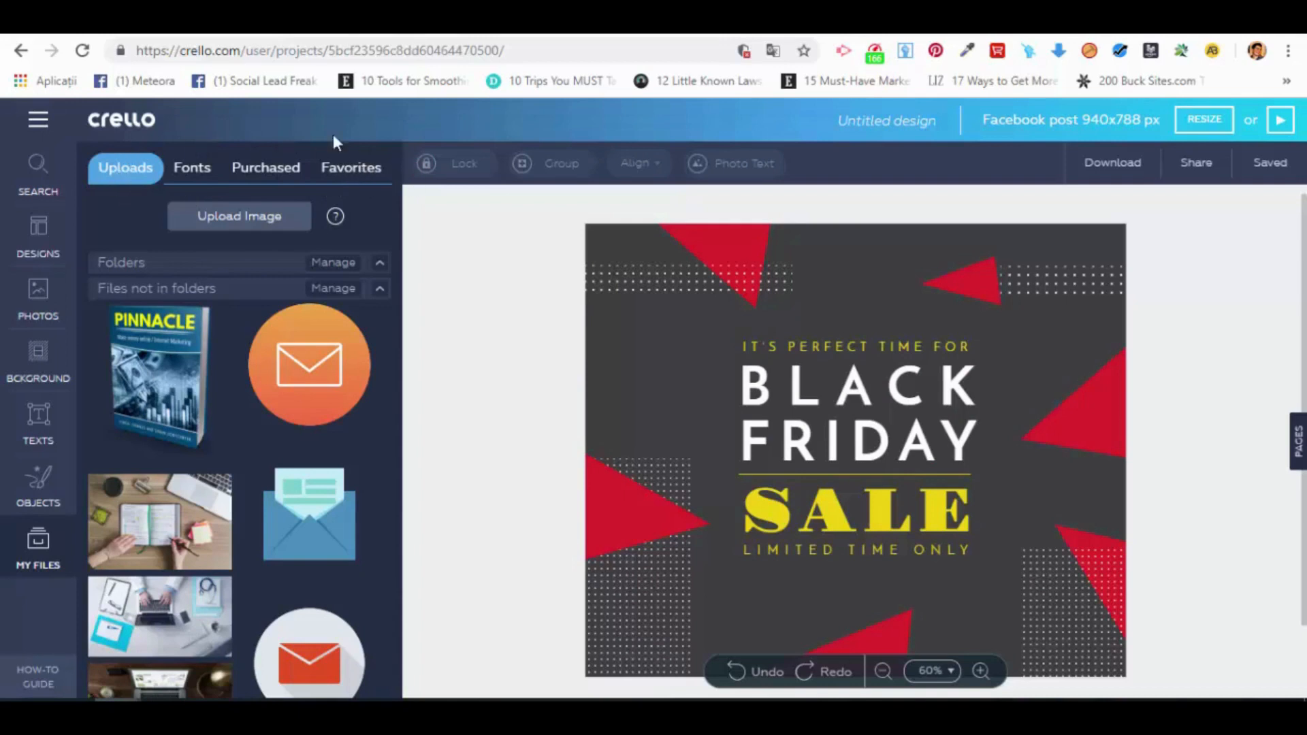
Step: Check the uploaded fonts, purchased items and favorites in the personal files, and return to the uploads
click(195, 174)
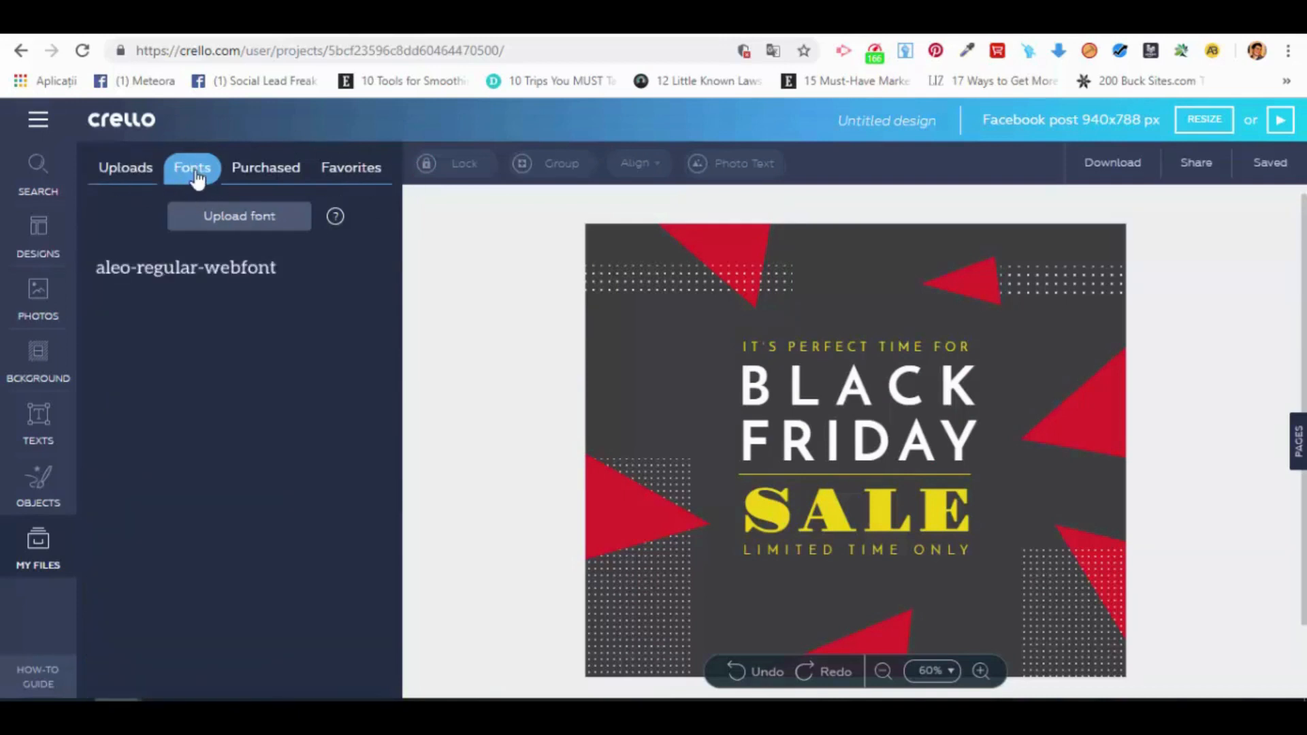
click(264, 178)
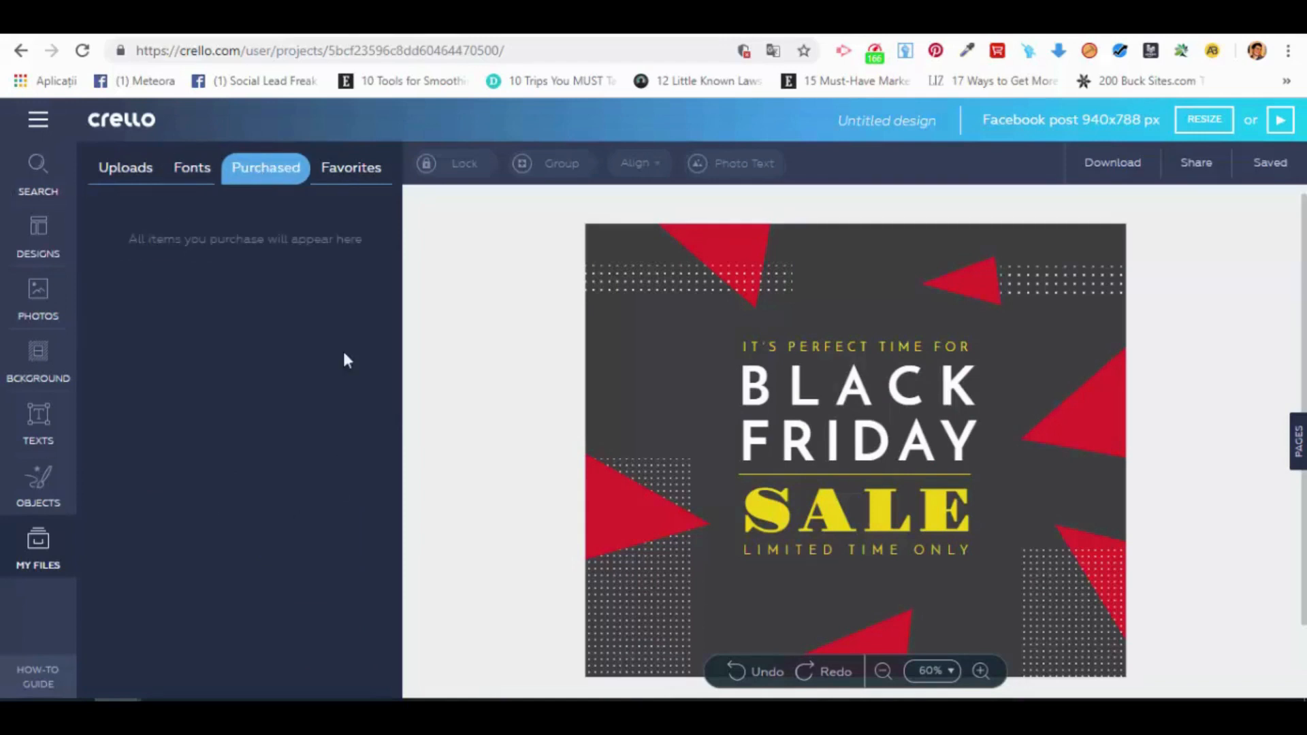
click(352, 178)
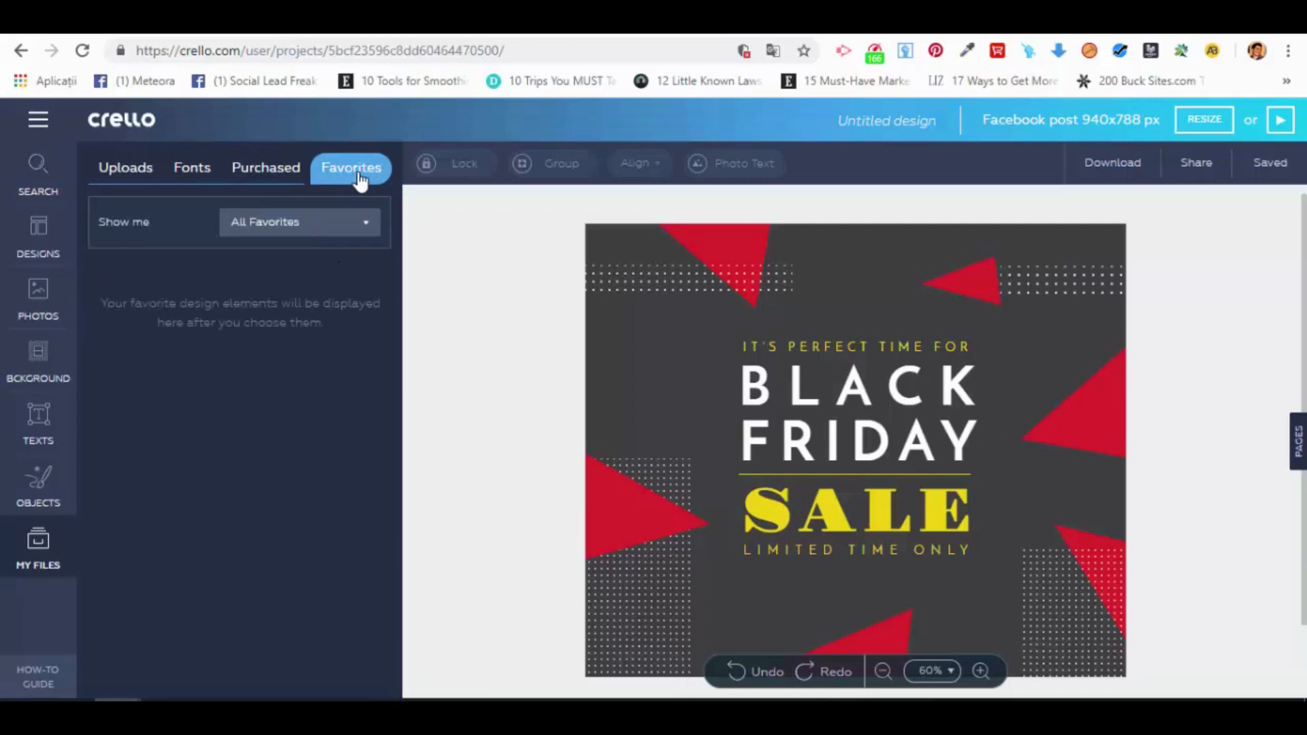
click(129, 184)
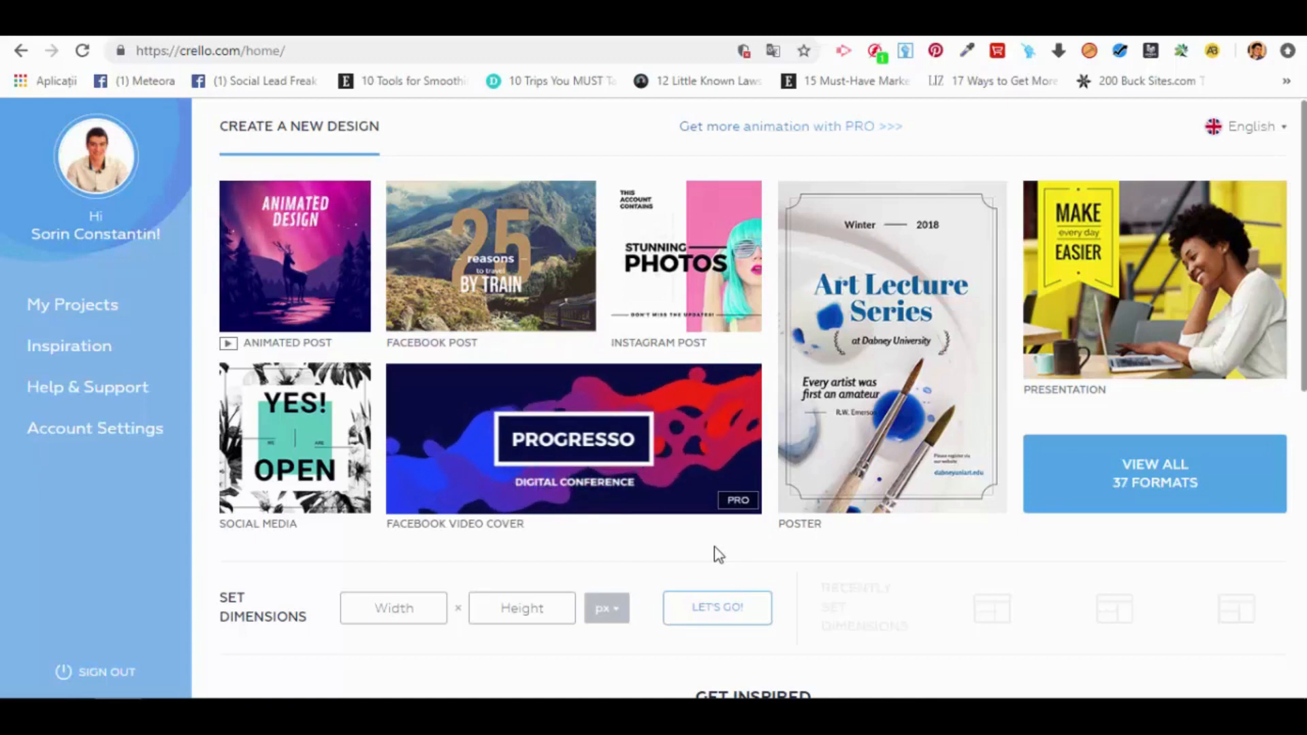
Step: Create a new Facebook post design from the home page
click(516, 254)
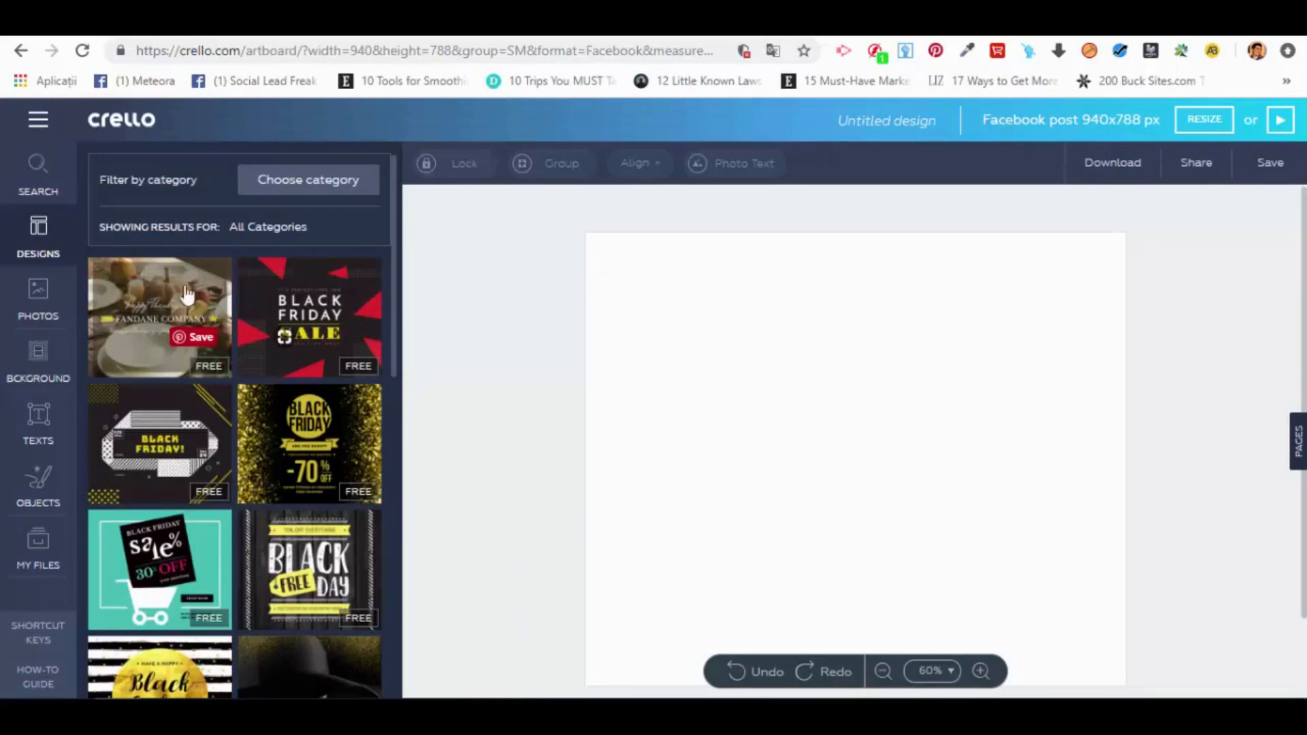
Step: Apply the Black Friday Sale template with red triangles and inspect its individual triangles, heading text and dotted strip
click(350, 286)
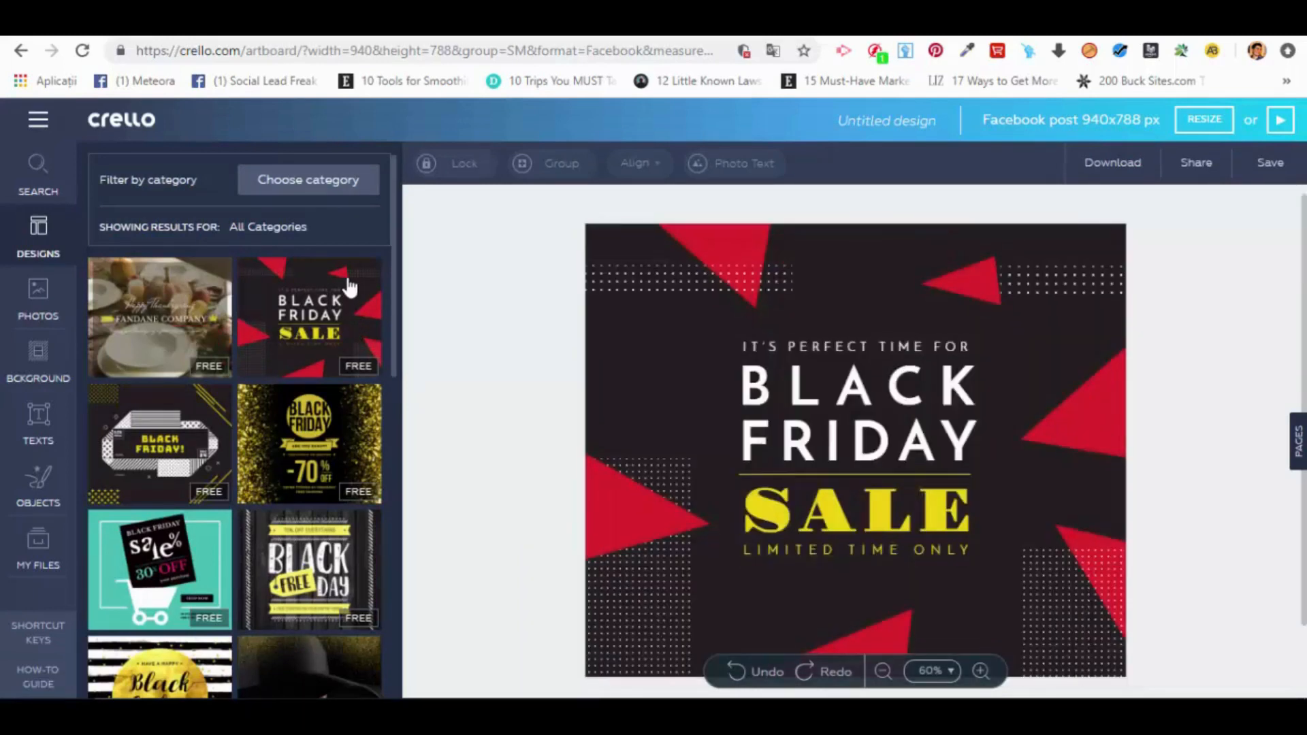
click(725, 242)
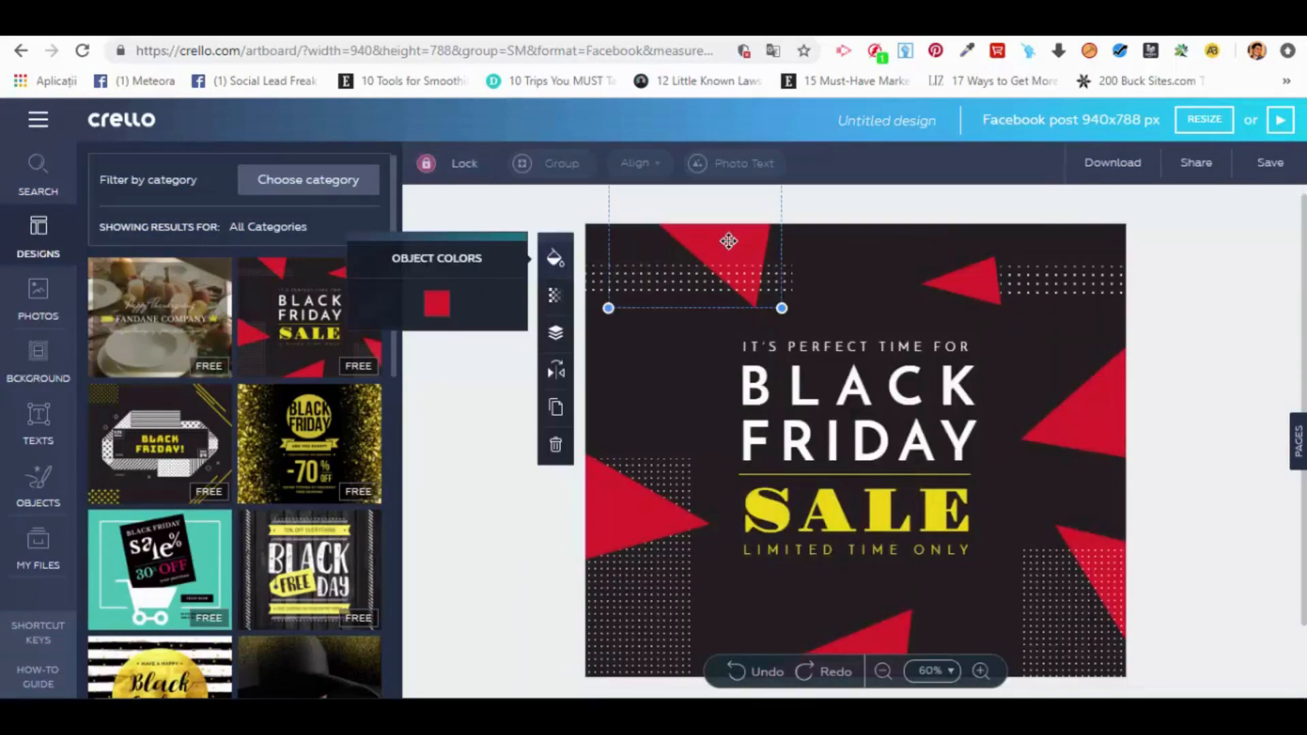
click(952, 279)
click(1044, 430)
click(1079, 537)
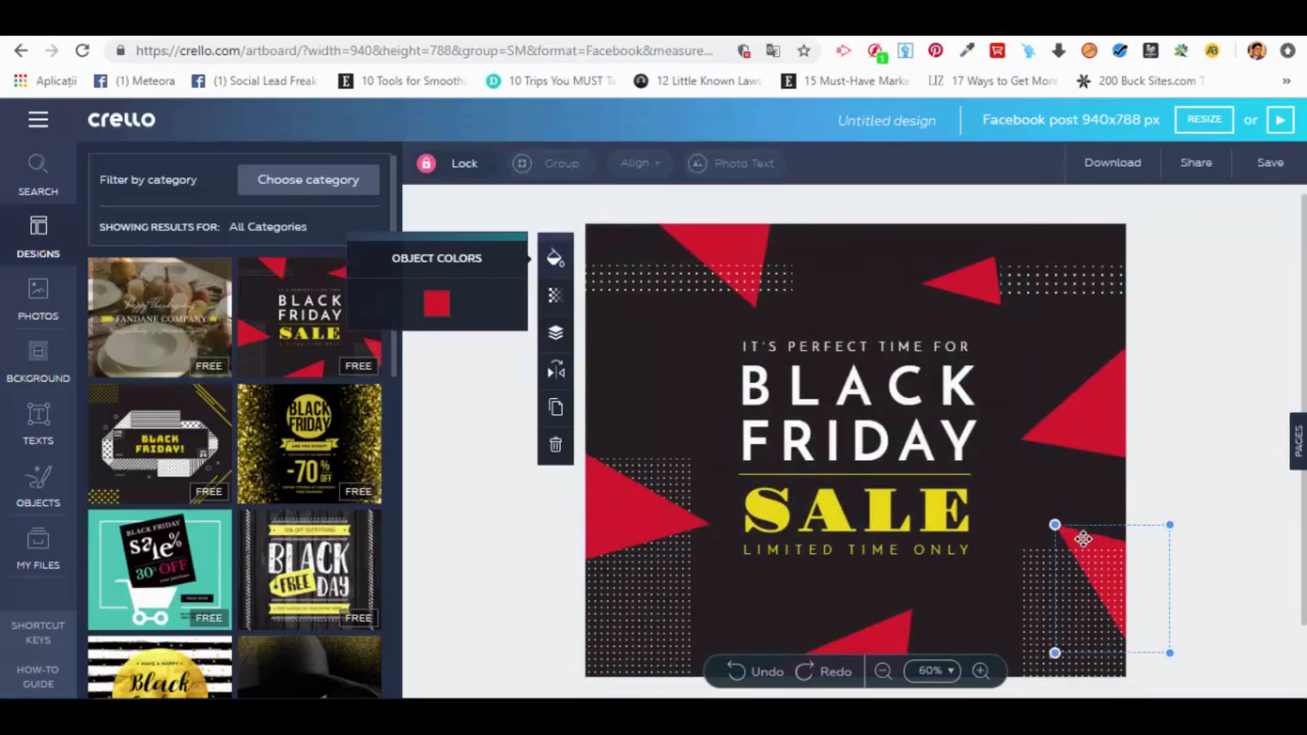
click(621, 519)
click(851, 409)
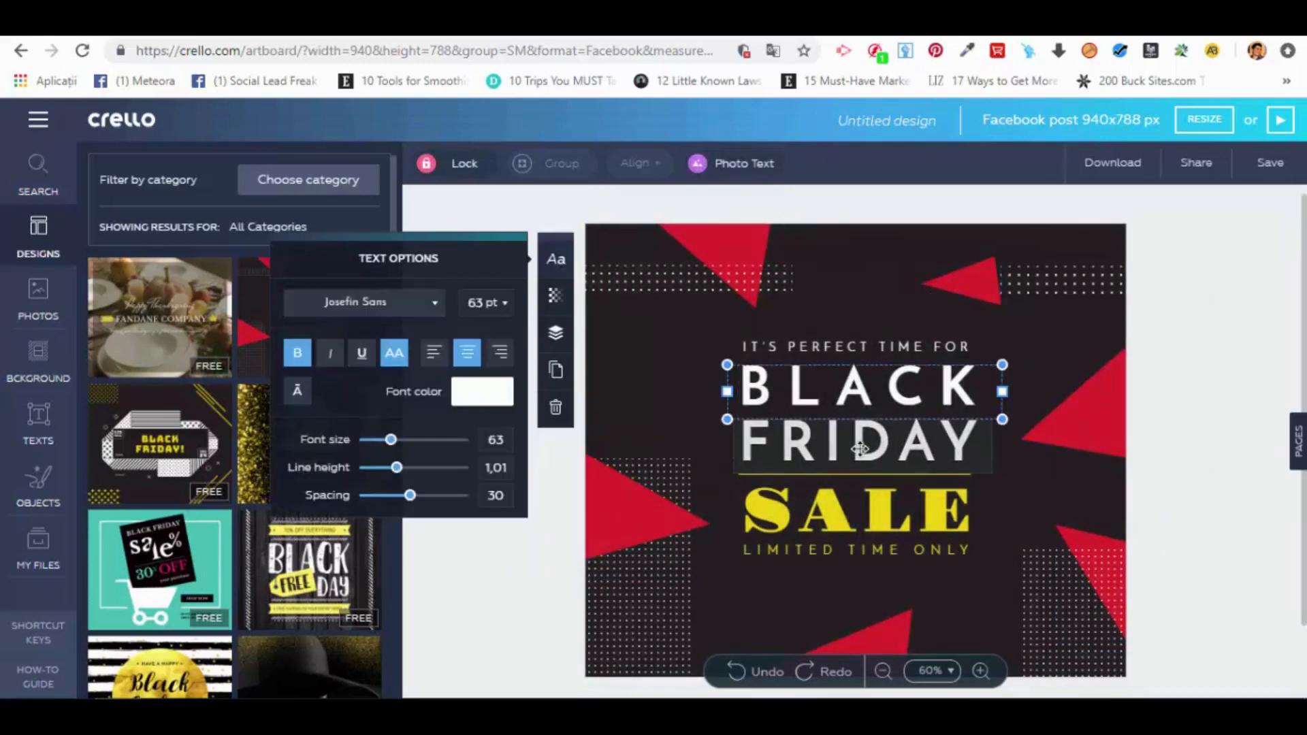
click(967, 279)
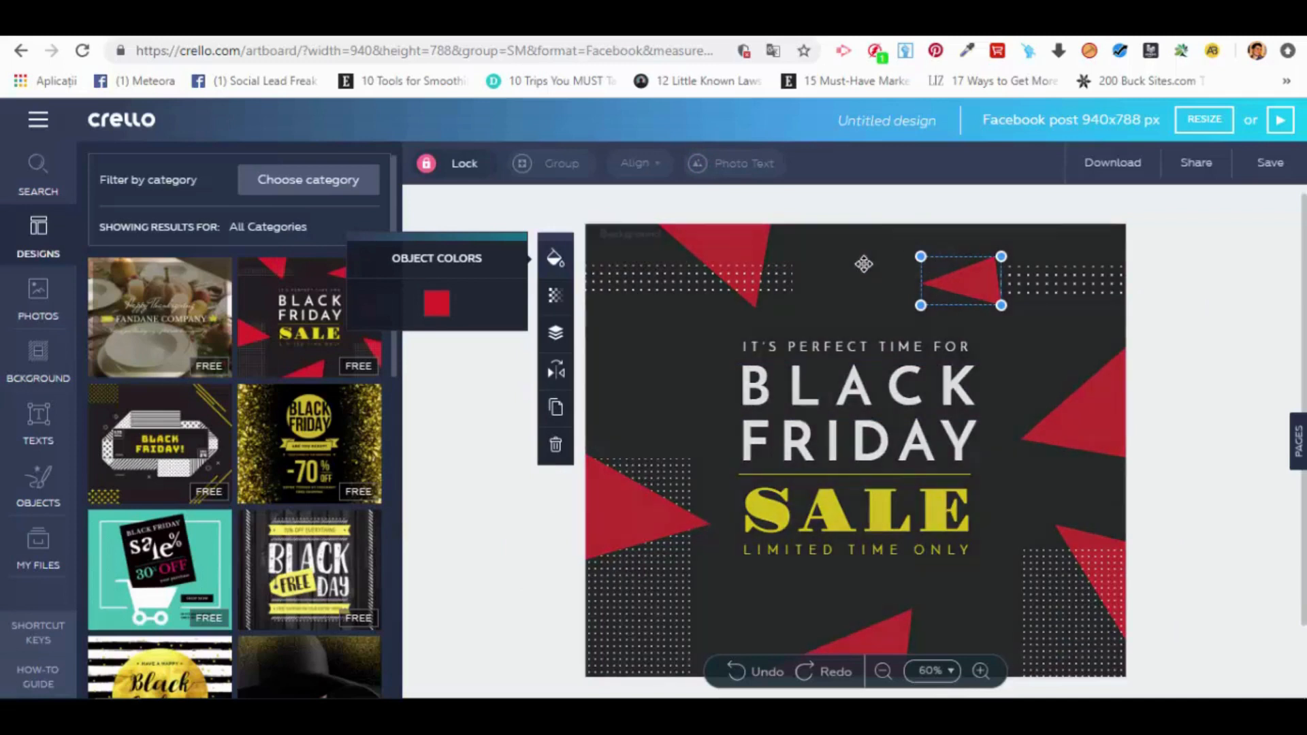
click(1111, 291)
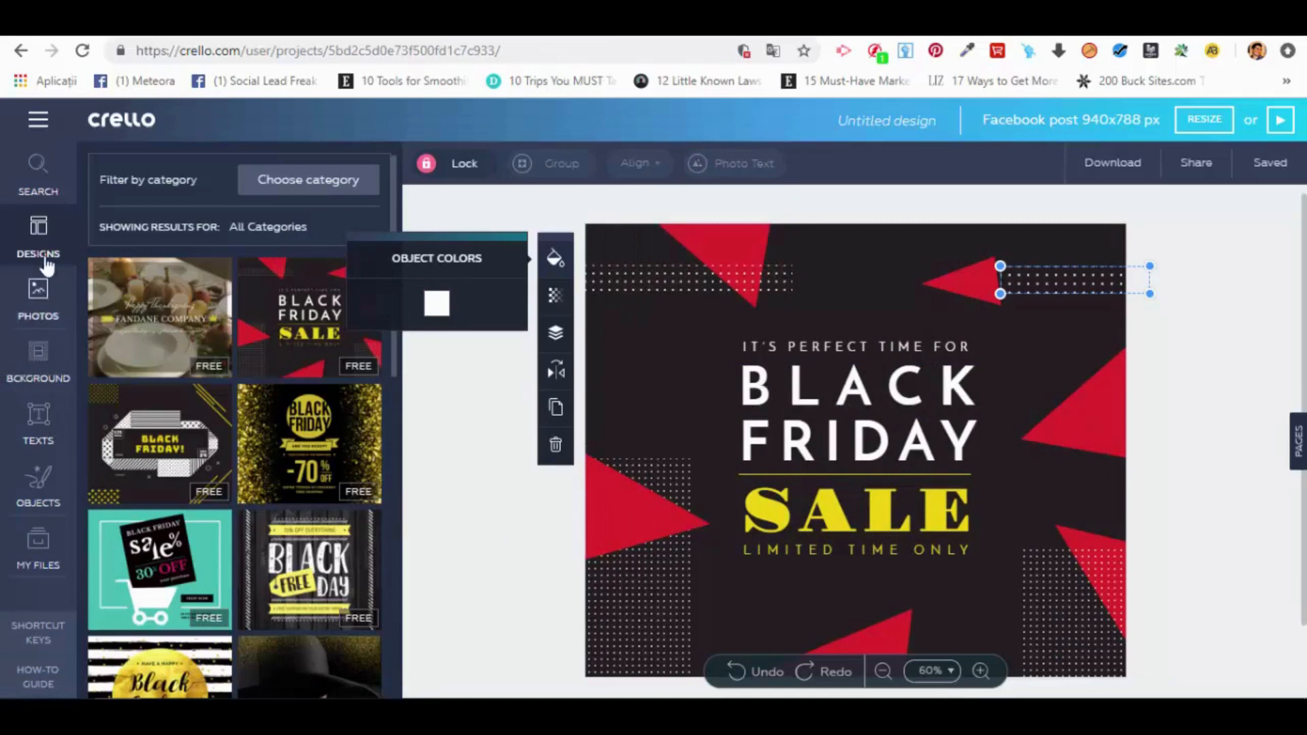
click(449, 469)
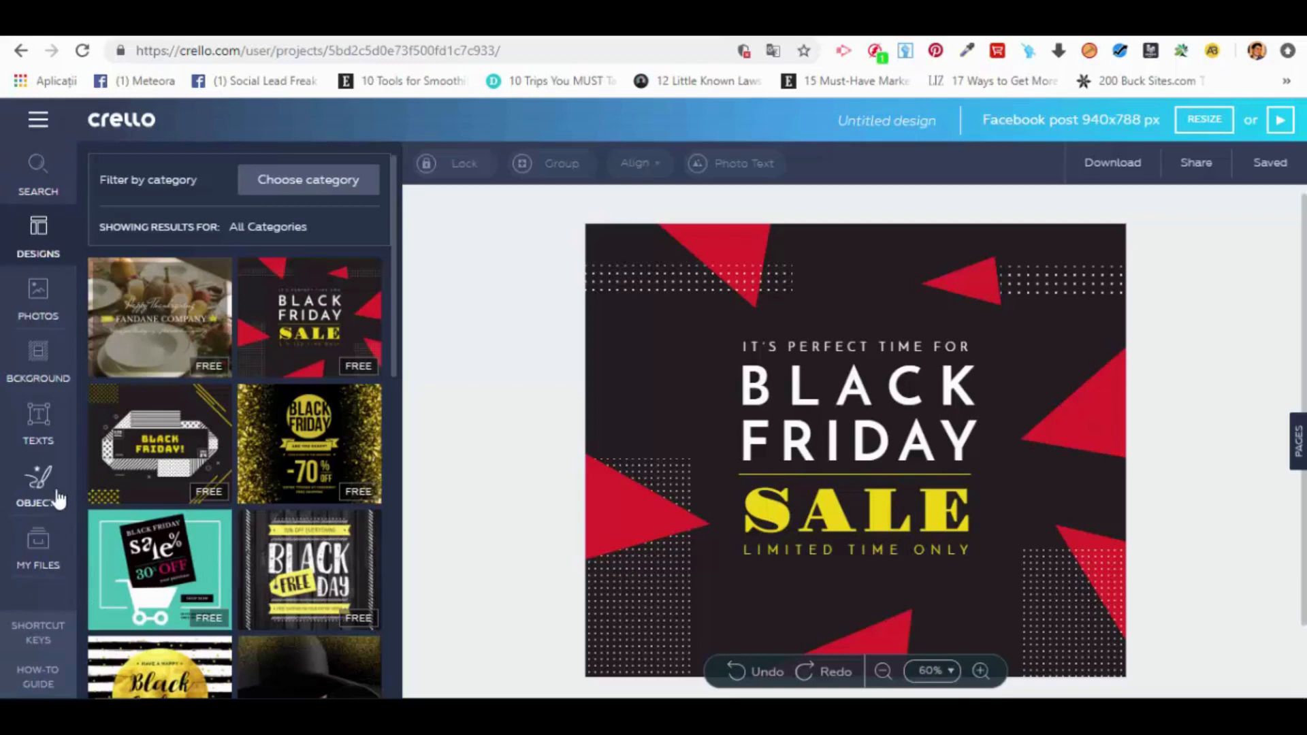
Step: View the photo gallery, the free photos and the uploaded images
click(37, 296)
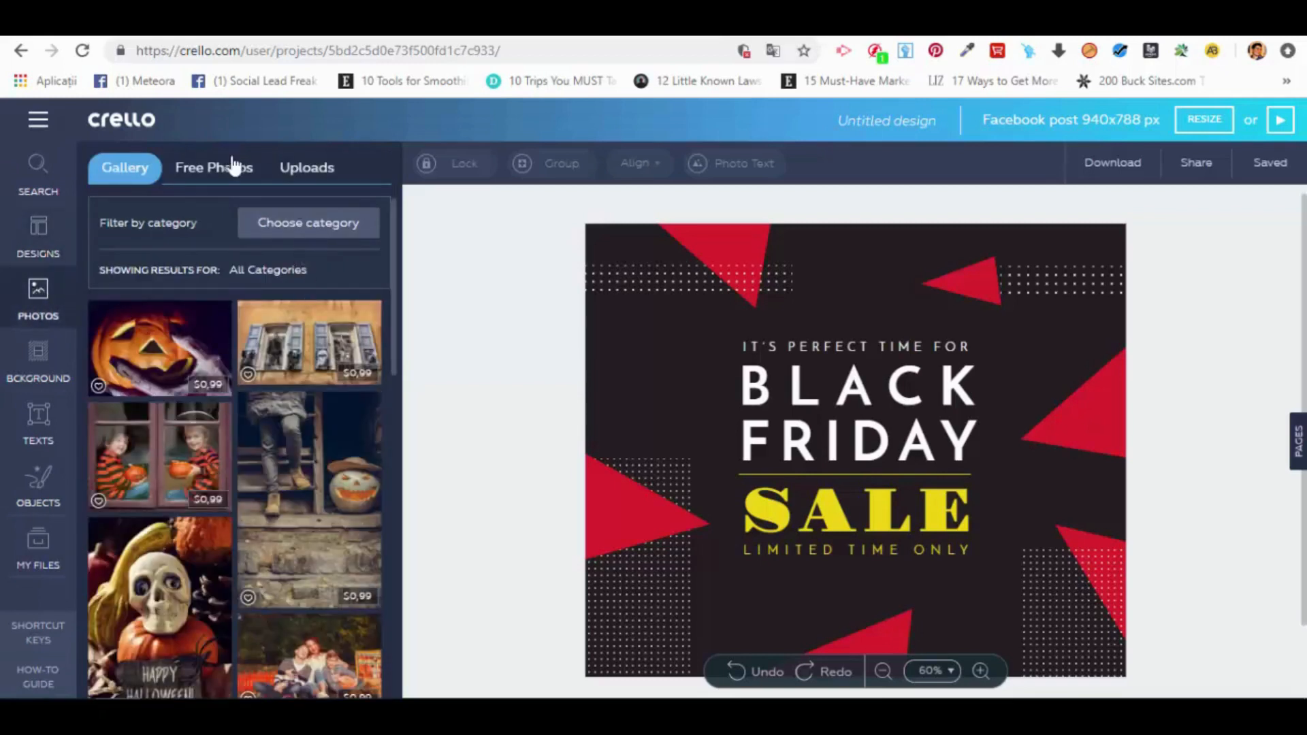
click(235, 170)
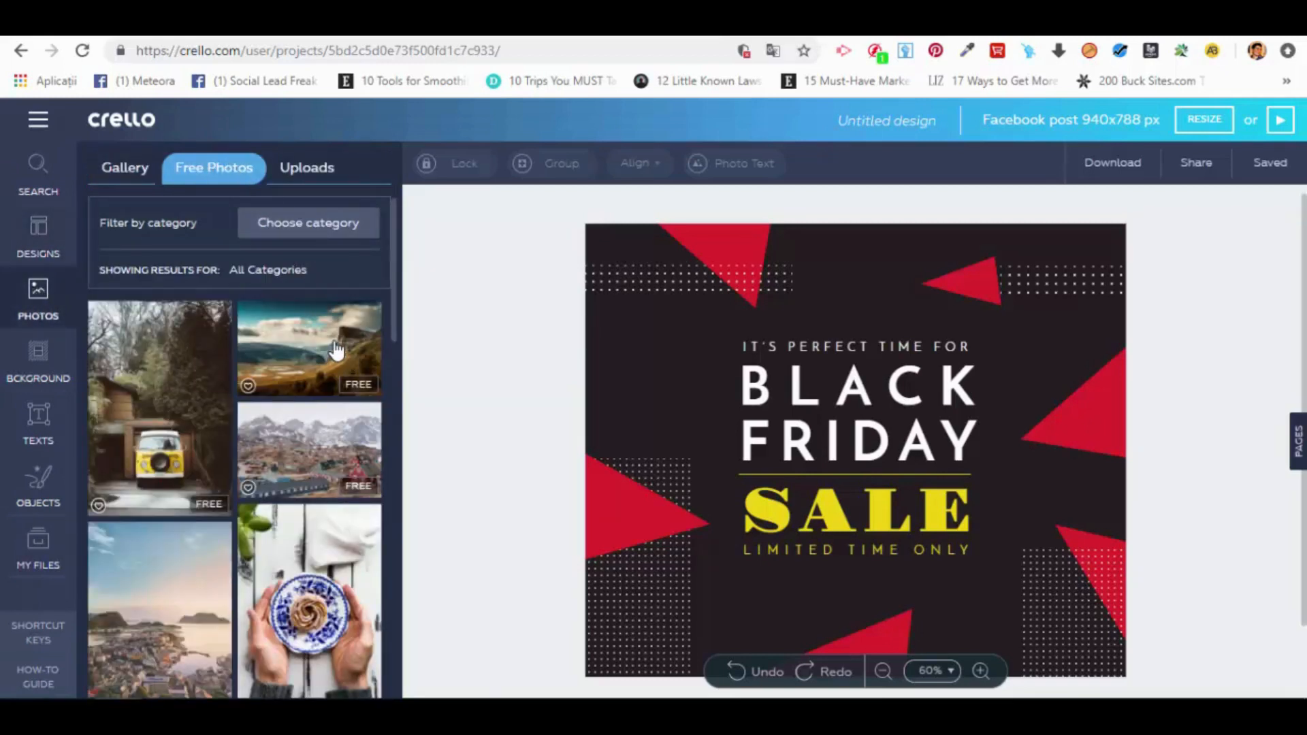
click(302, 178)
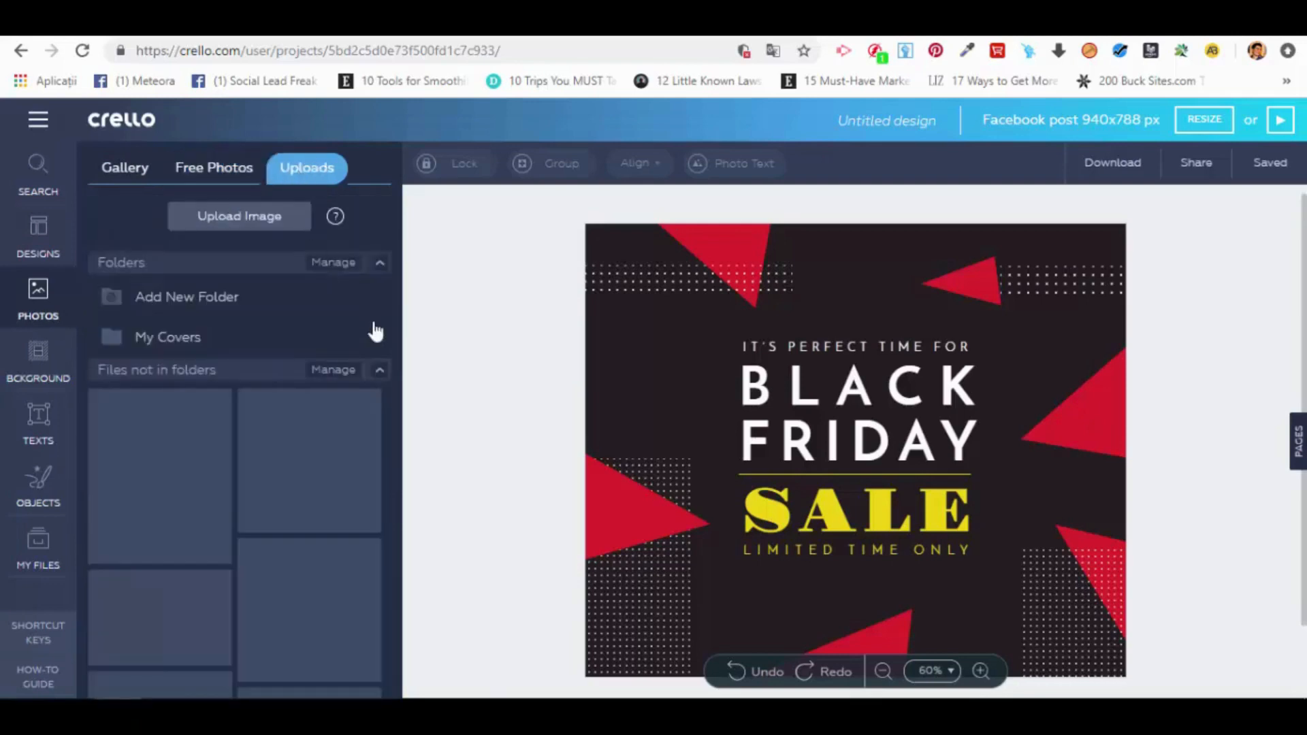
Step: Insert the free valley and cliff landscape photo, try moving and shrinking it over the text, and delete it
click(190, 176)
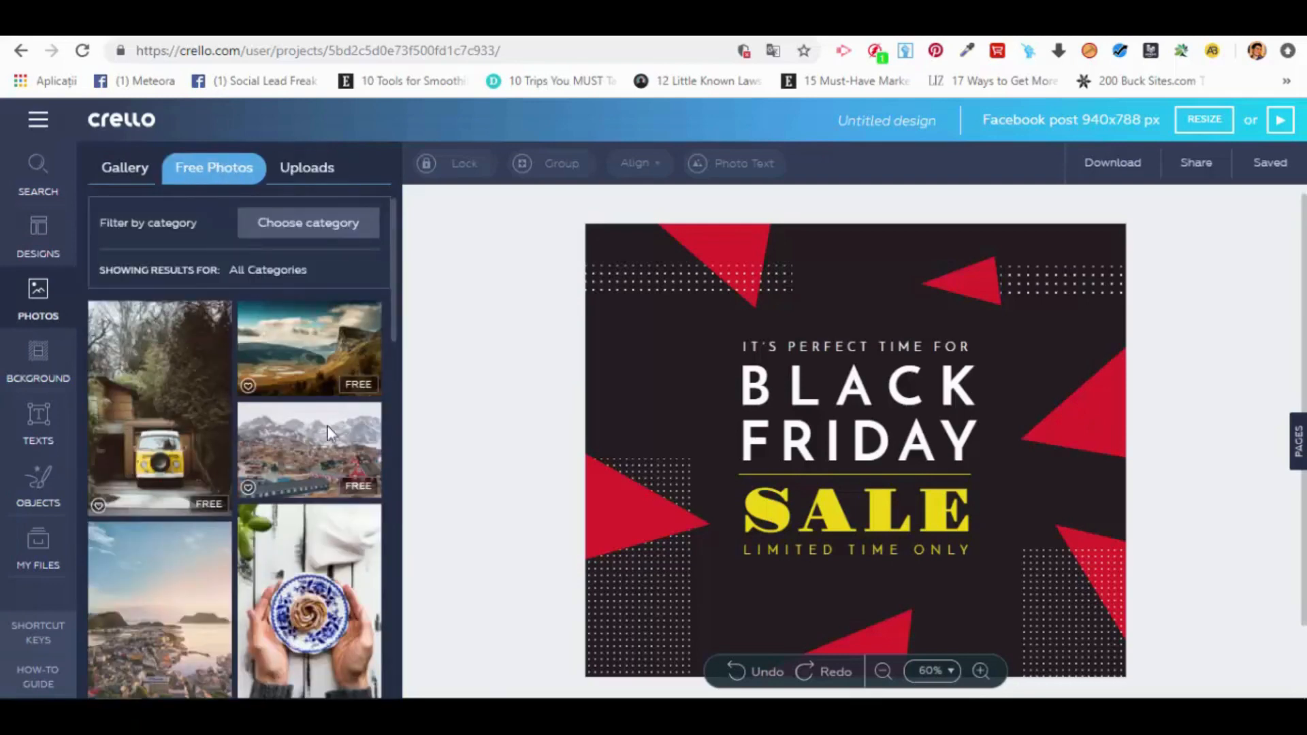
click(333, 362)
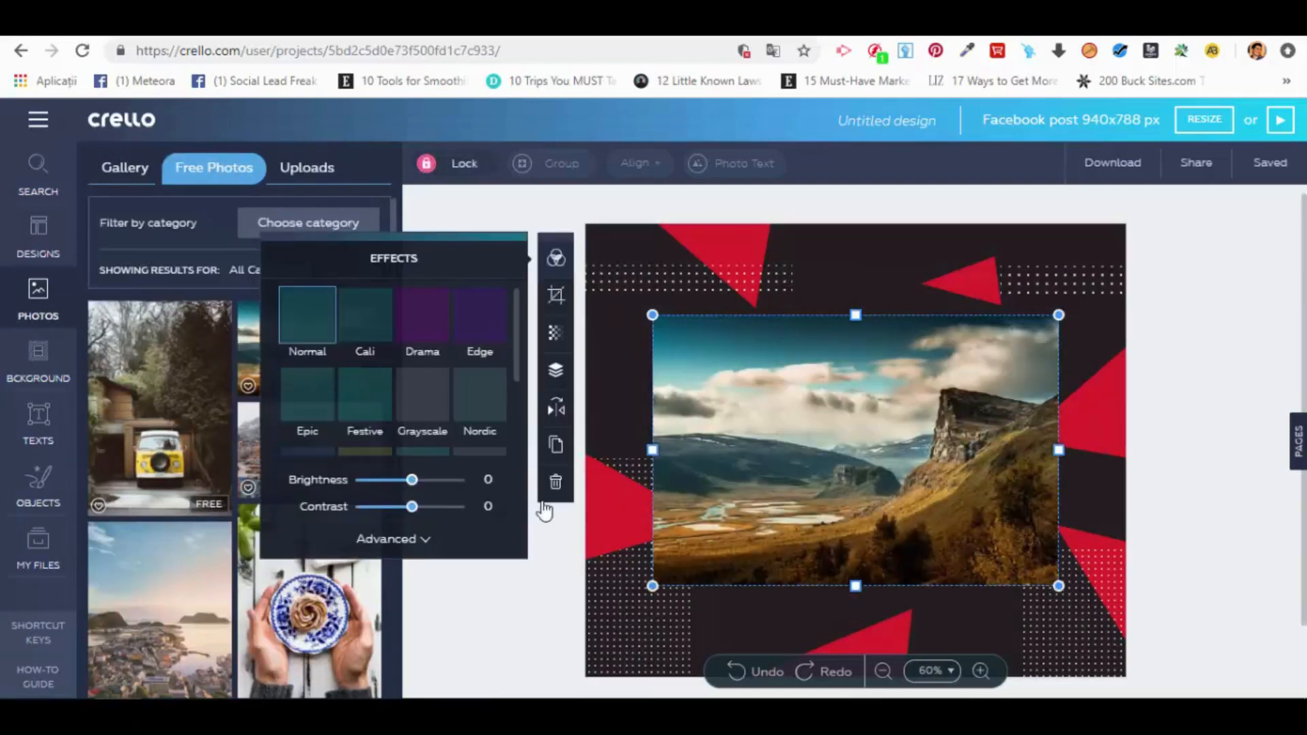
drag(793, 354, 865, 442)
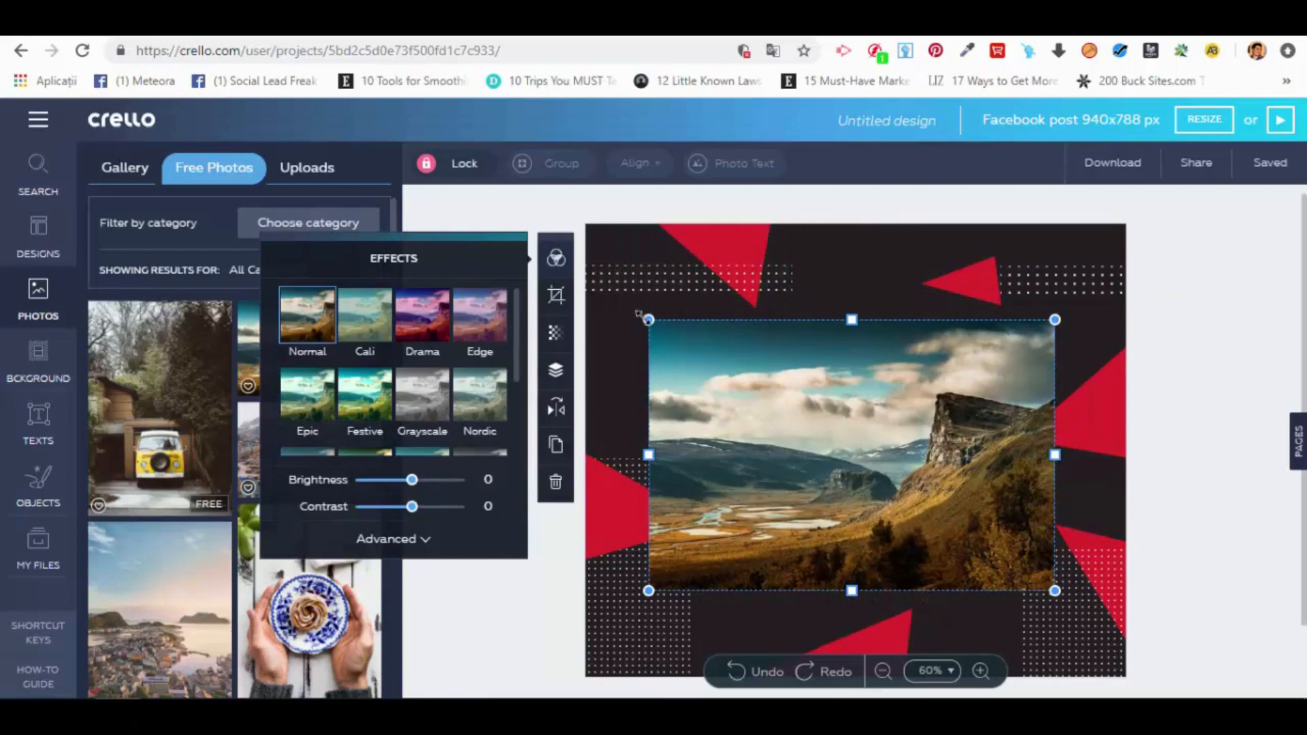
drag(638, 313, 708, 359)
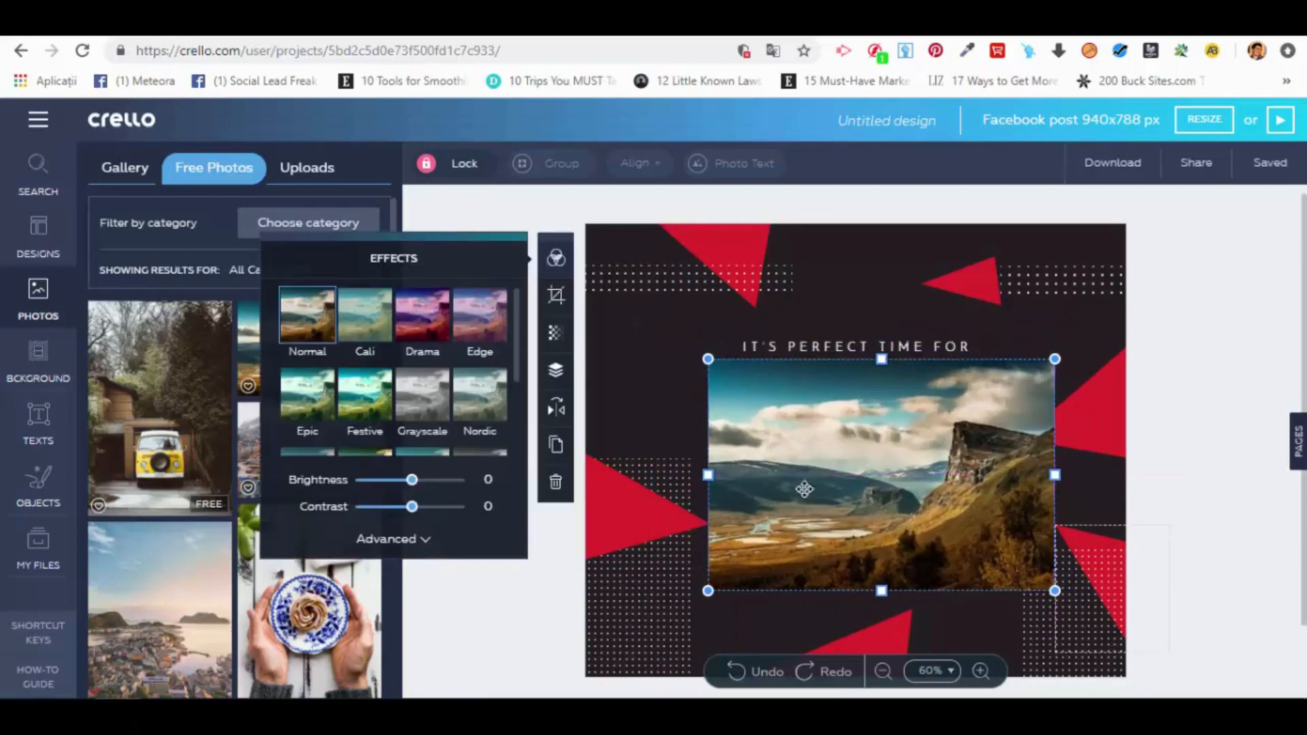
click(556, 493)
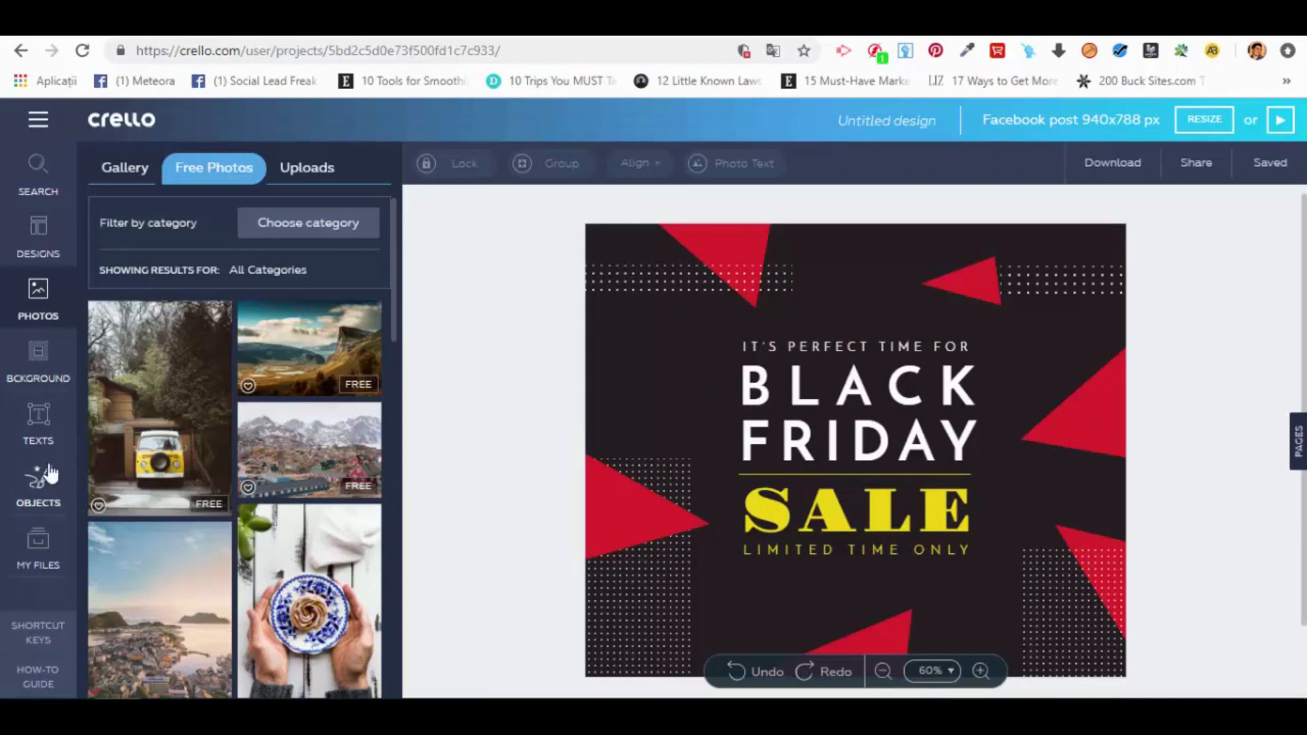
Step: Insert the white square shape, reposition and delete it, and browse the remaining shapes
click(33, 486)
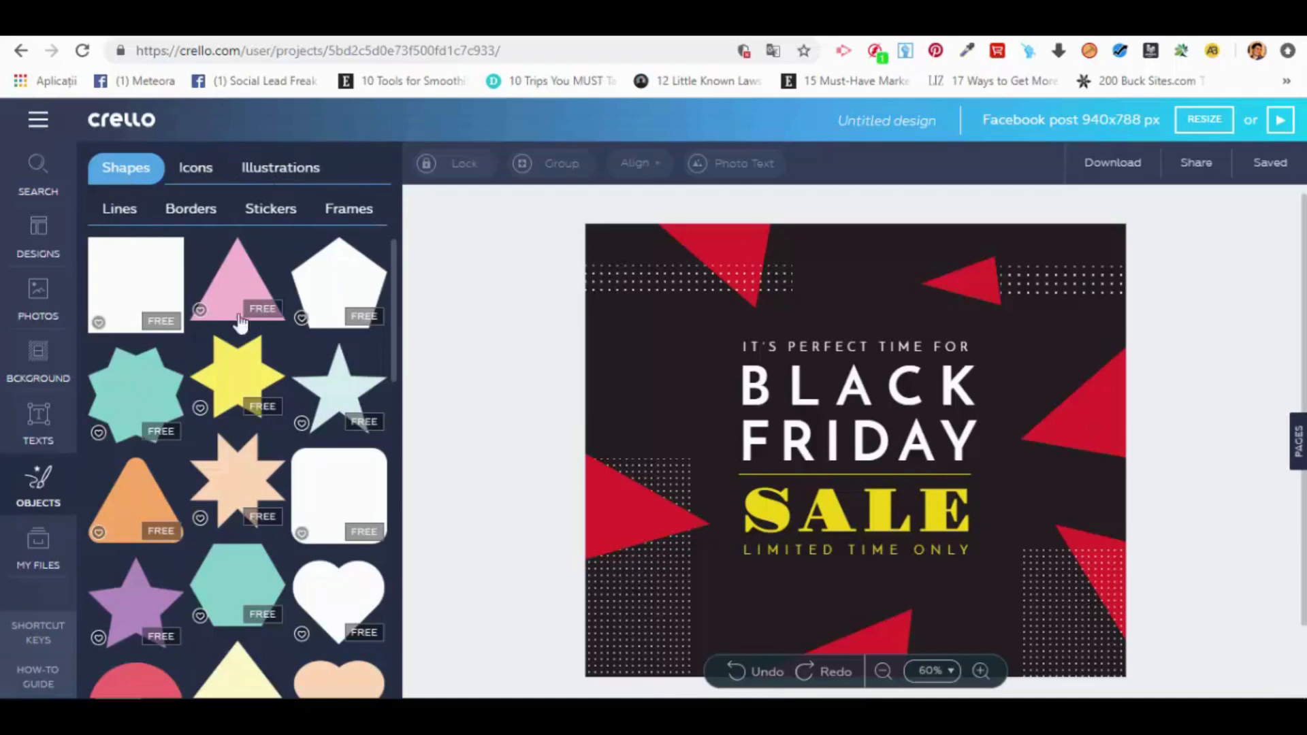
click(143, 278)
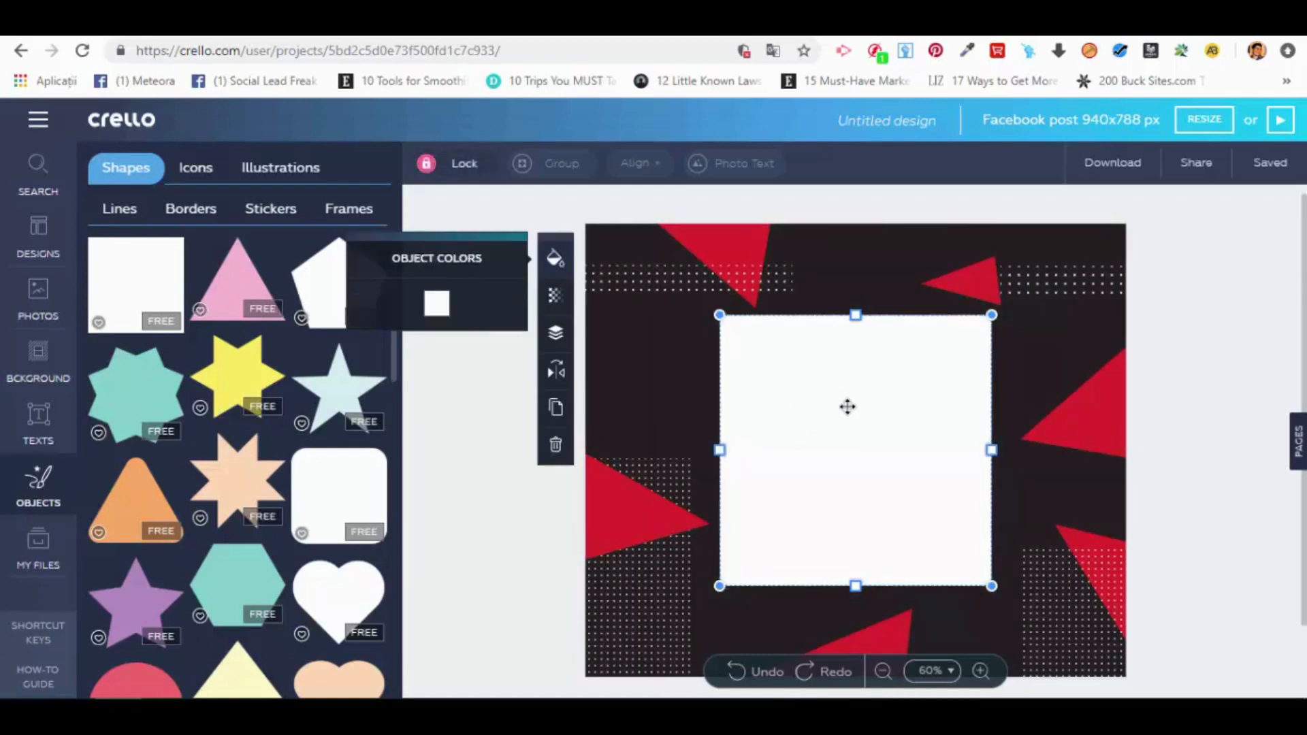
drag(853, 356, 826, 397)
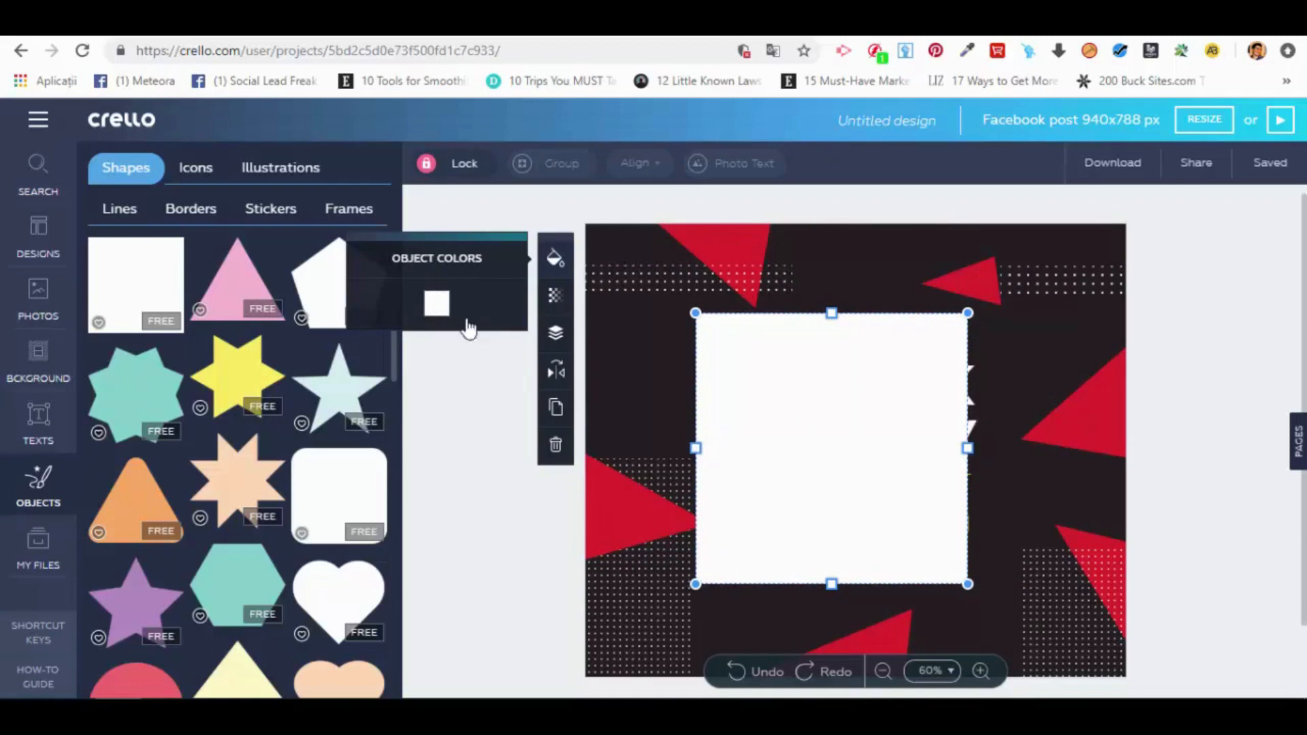
drag(878, 399, 896, 397)
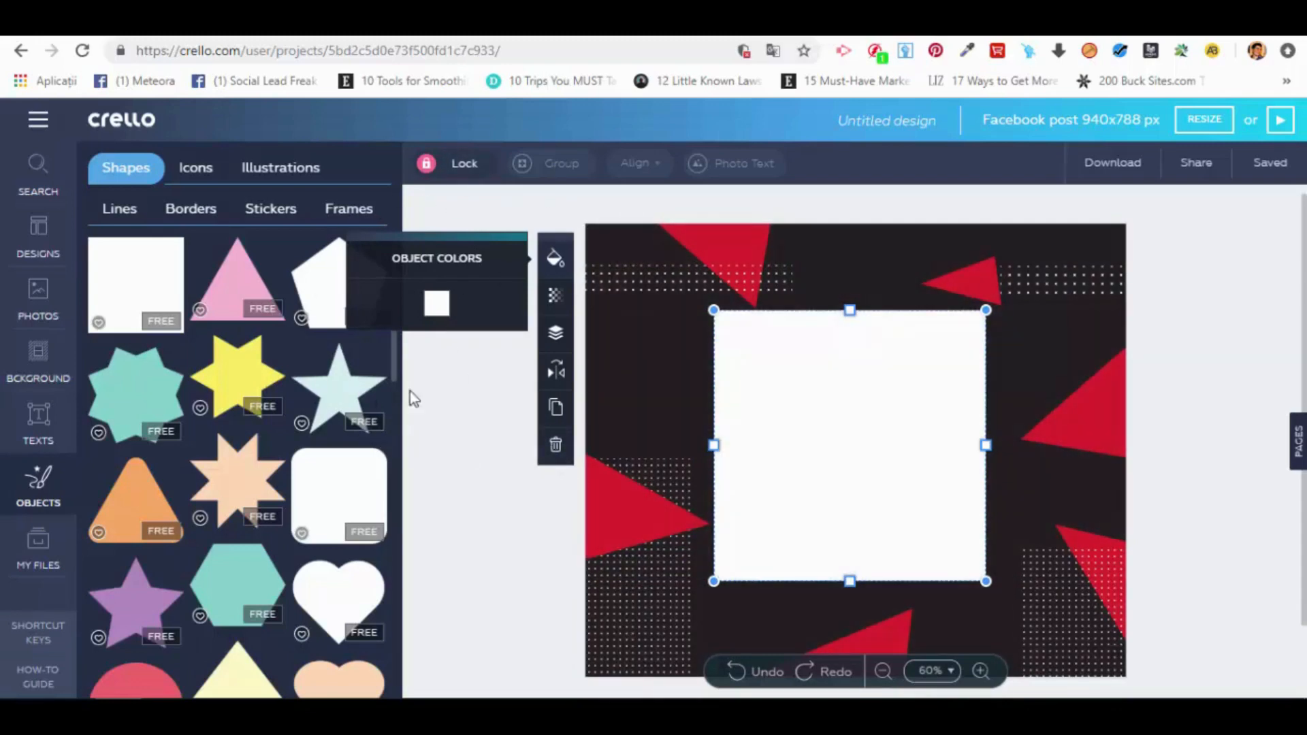
click(555, 454)
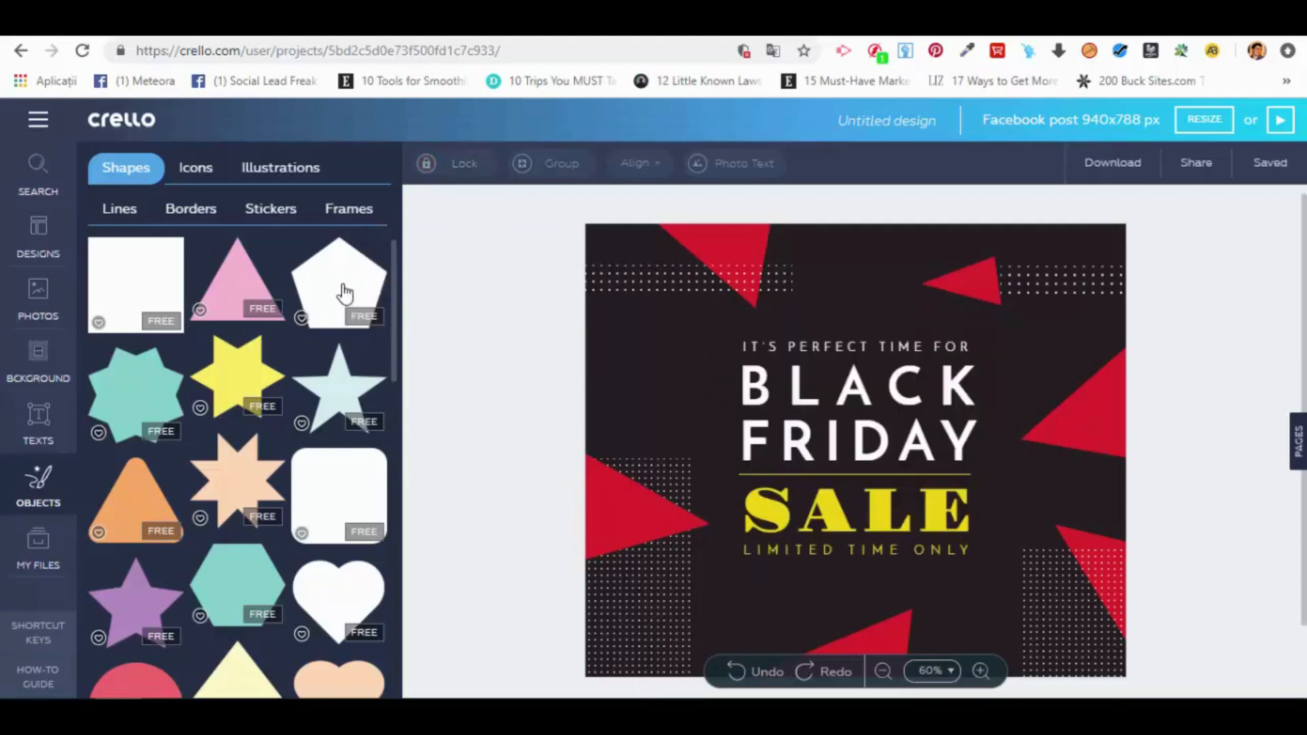
drag(396, 303, 411, 621)
drag(405, 555, 422, 641)
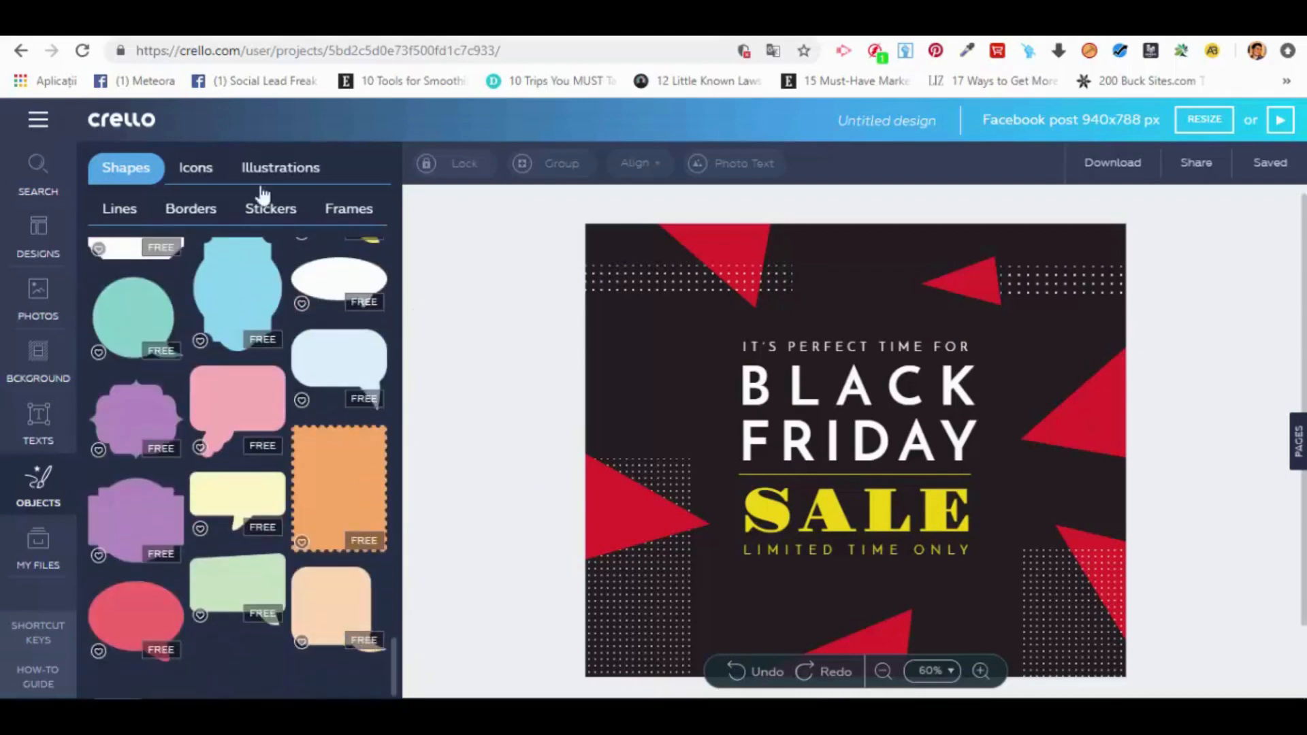
Step: Insert the red bow icon from the icon collection and nudge it over the heading
click(195, 167)
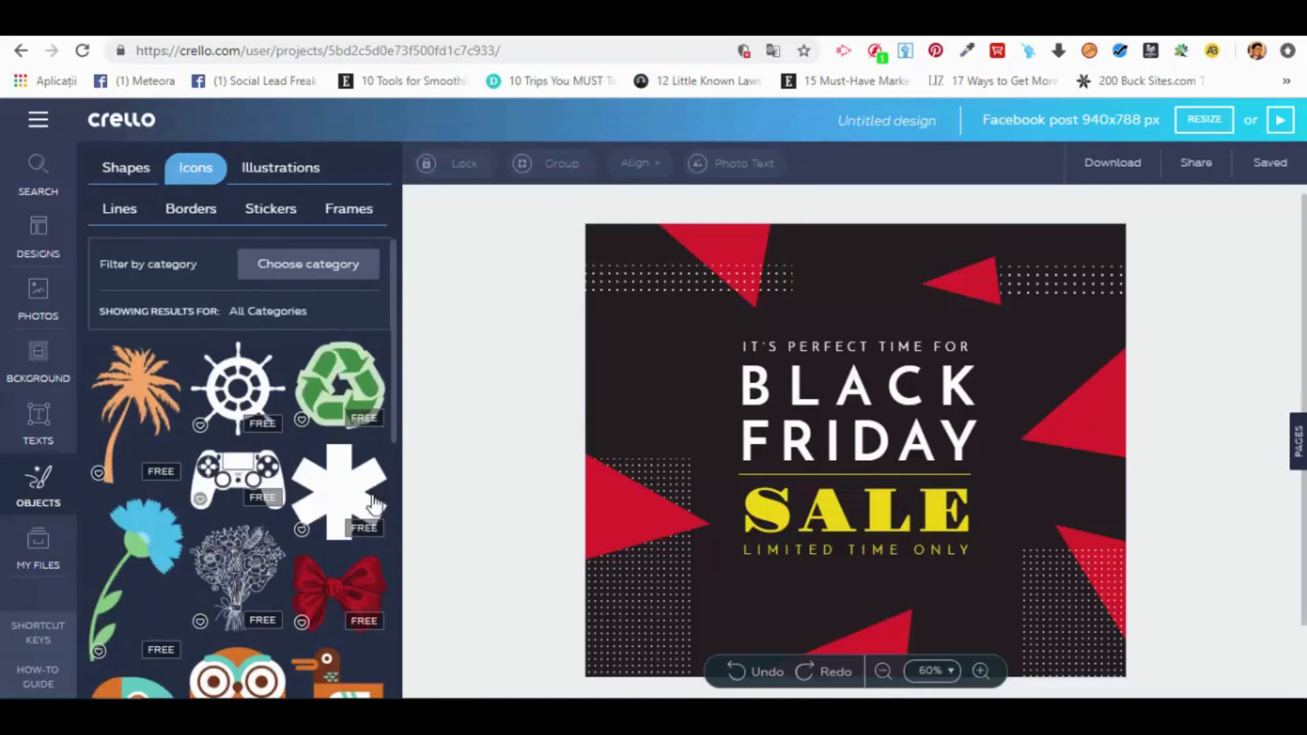
click(358, 599)
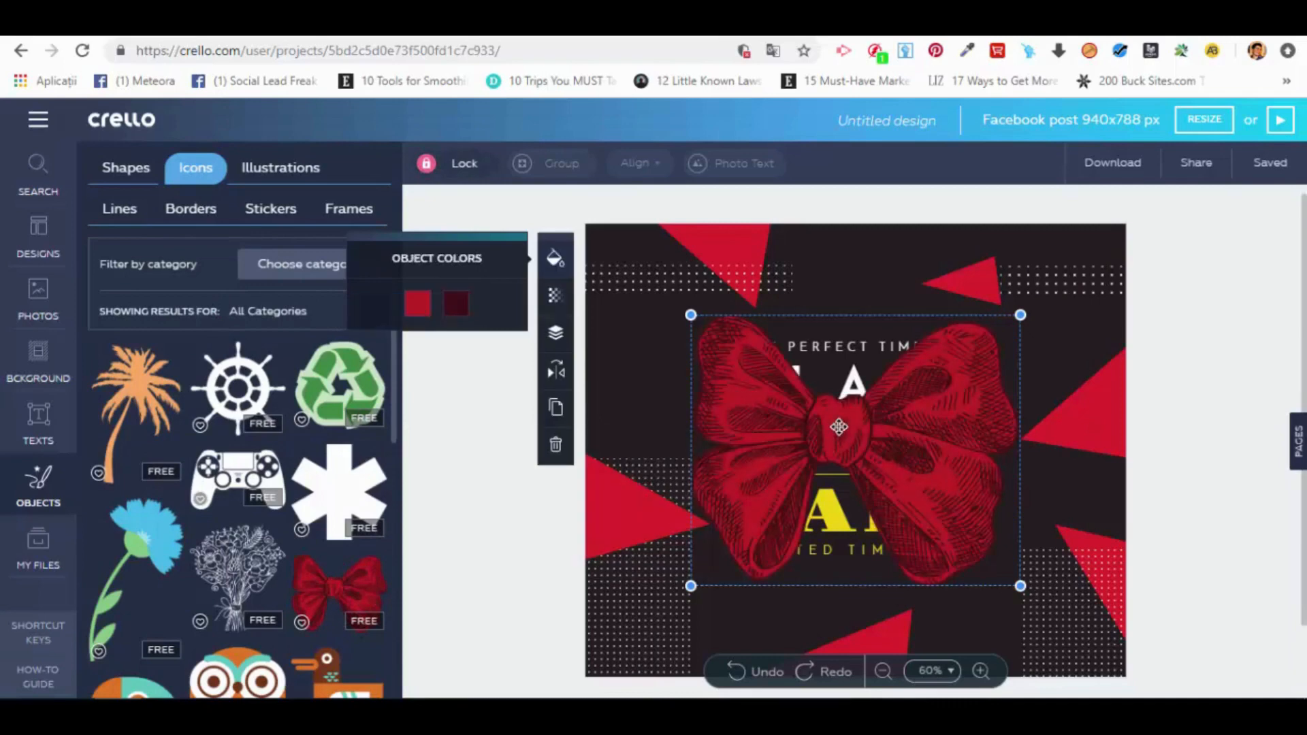
mouse_move(860, 418)
mouse_down()
mouse_move(850, 455)
mouse_move(827, 411)
mouse_move(866, 419)
mouse_up()
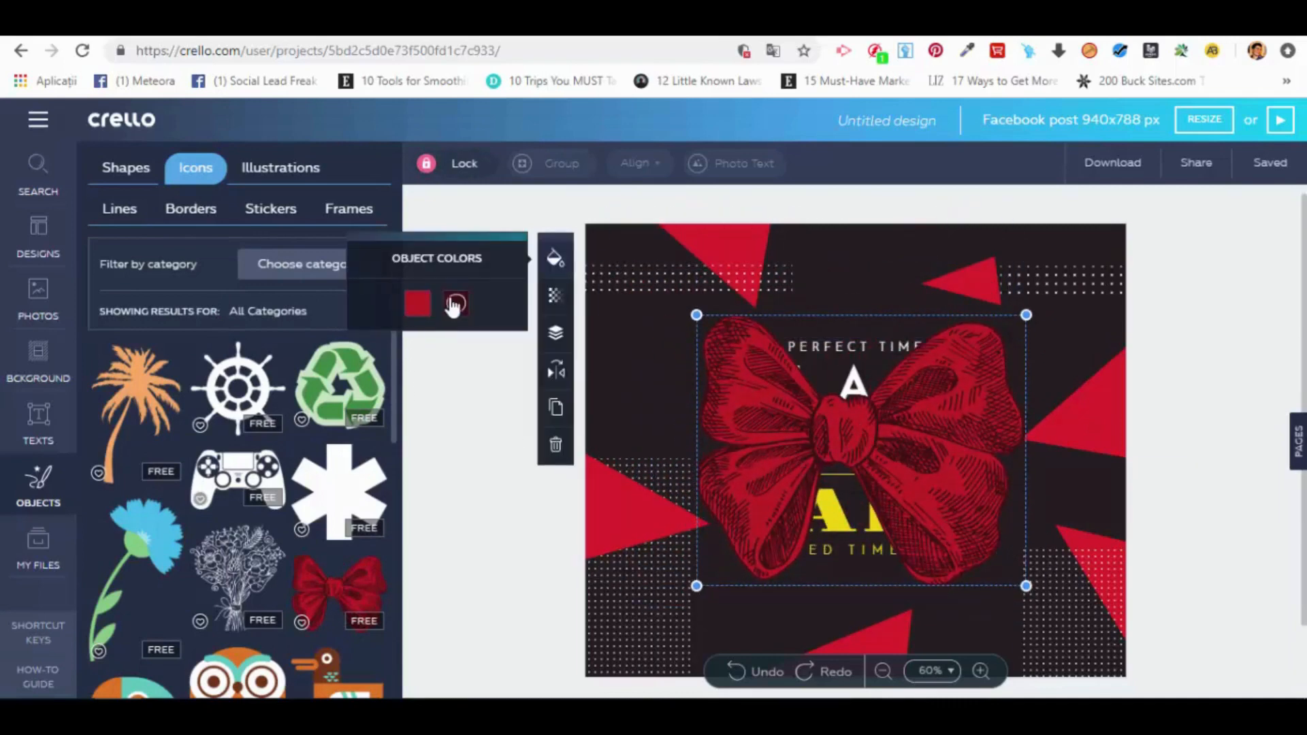
Step: Try green and yellow as the bow's main color and delete the bow
click(417, 304)
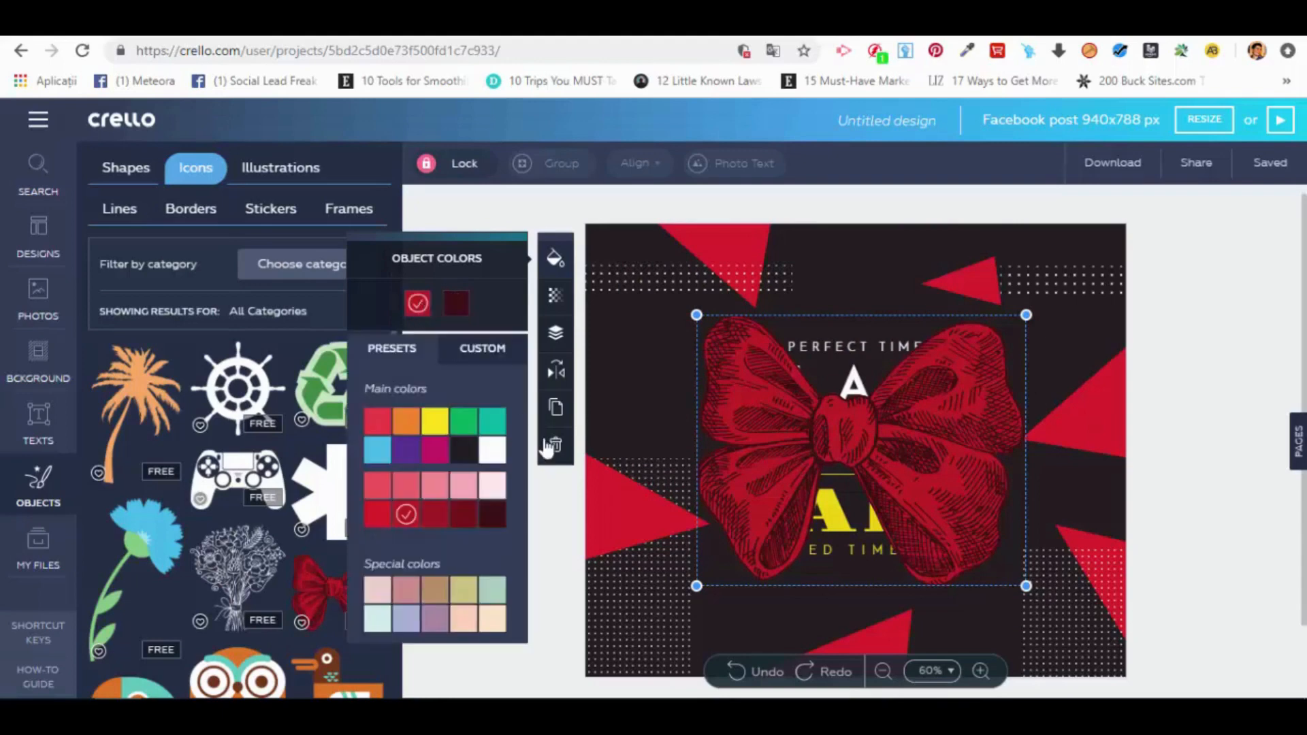
click(464, 421)
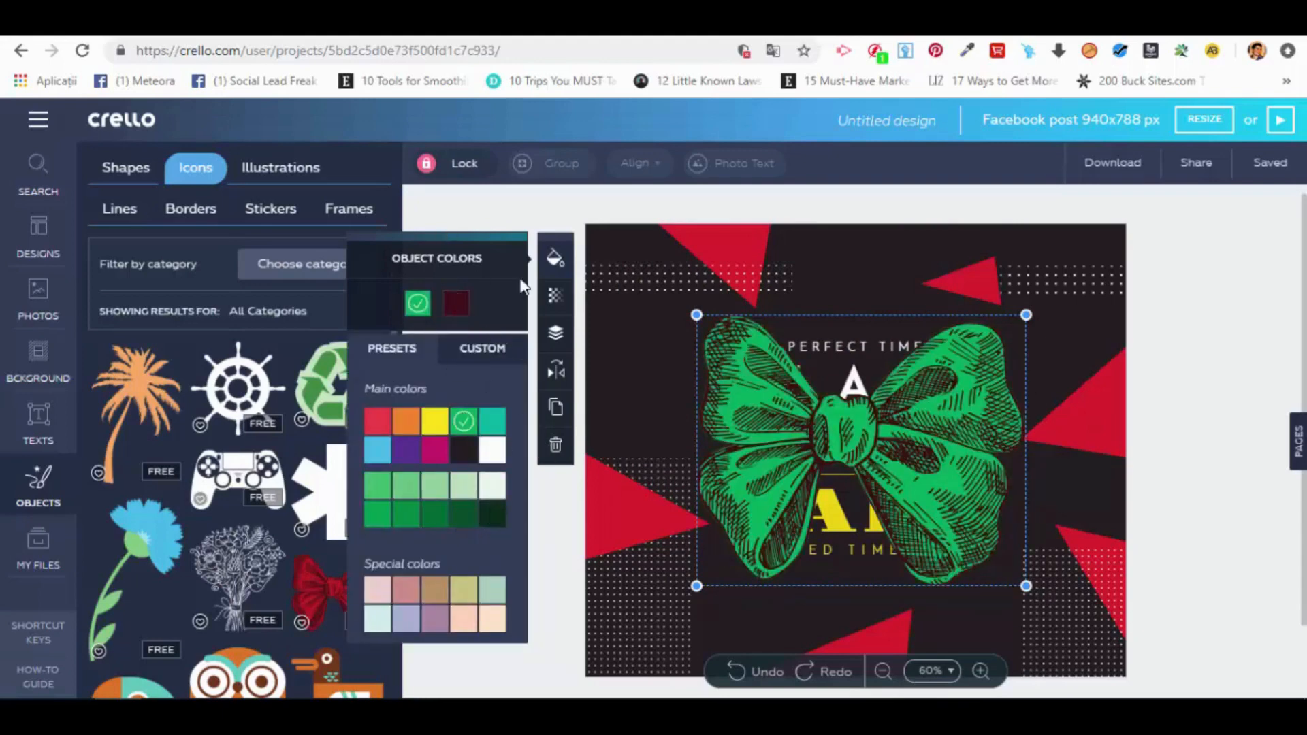
click(463, 515)
click(463, 421)
click(434, 421)
mouse_move(853, 390)
mouse_down()
mouse_move(913, 392)
mouse_move(858, 390)
mouse_up()
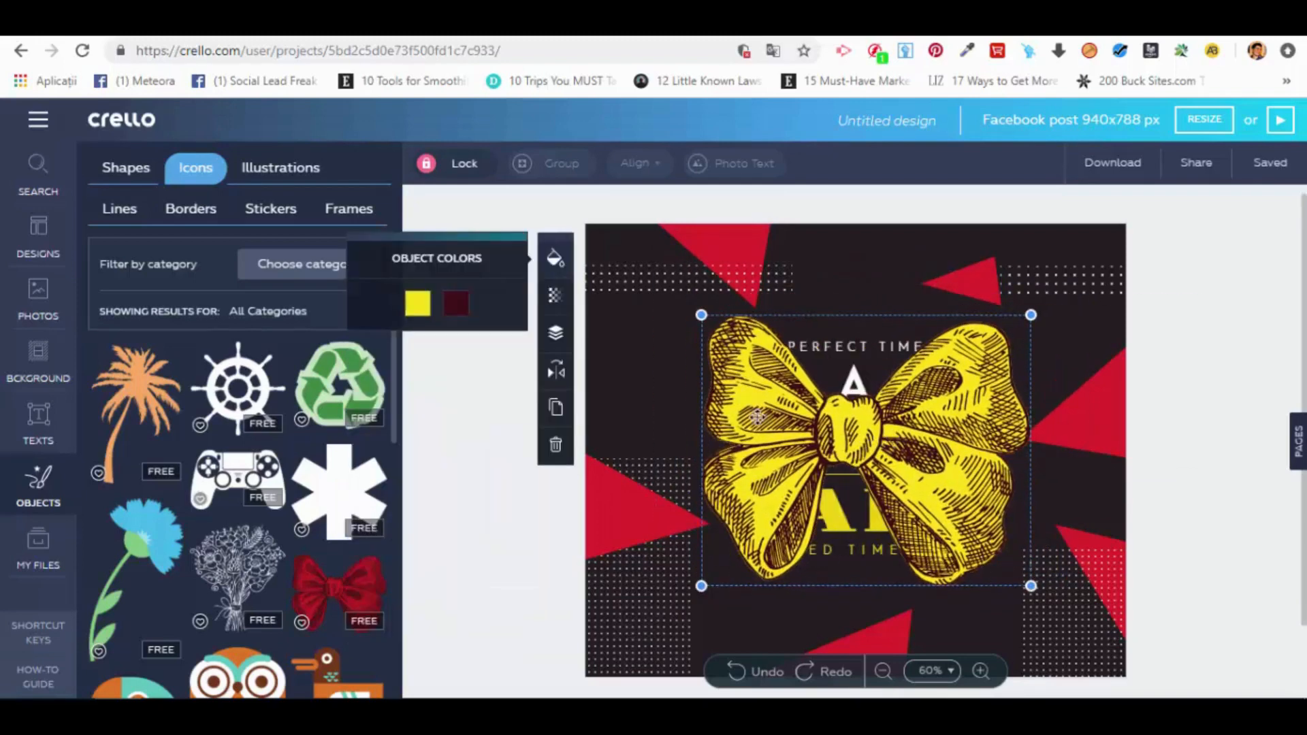
click(556, 446)
Step: Insert the green recycling icon, recolor its outline yellow, and delete the icon
click(334, 381)
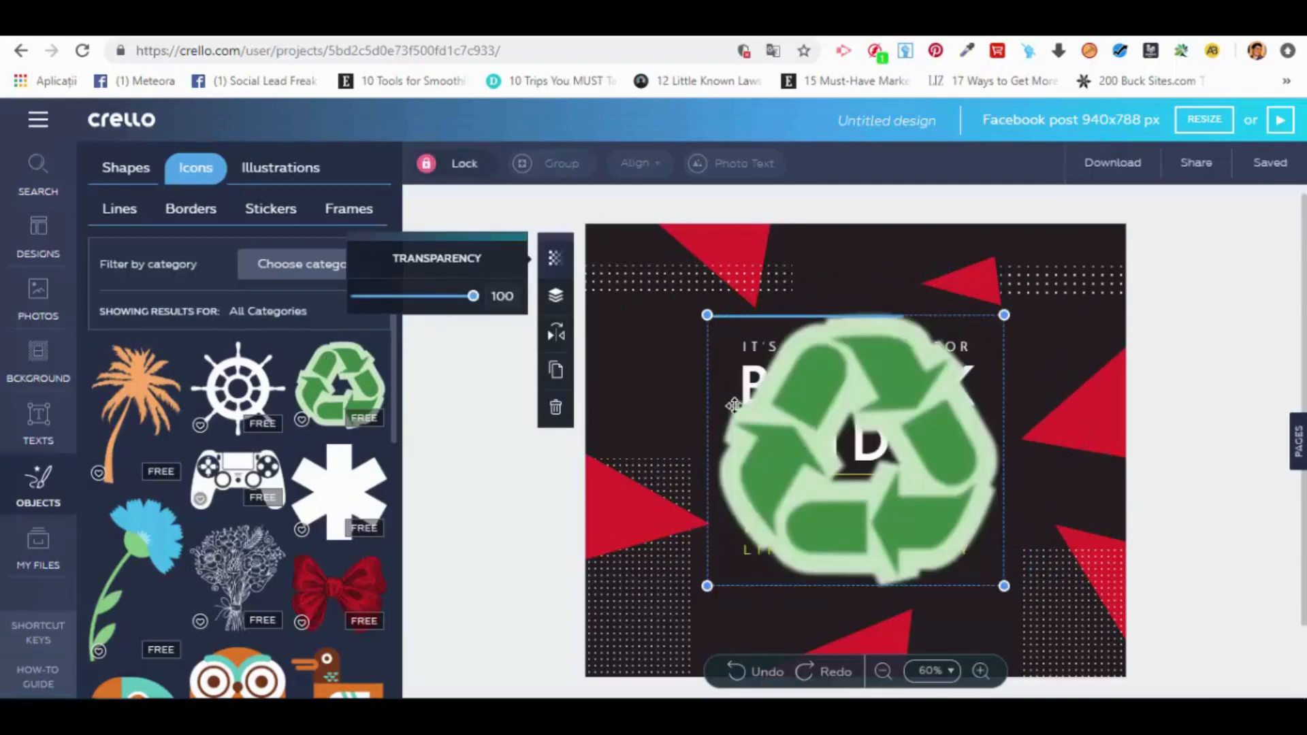
click(436, 303)
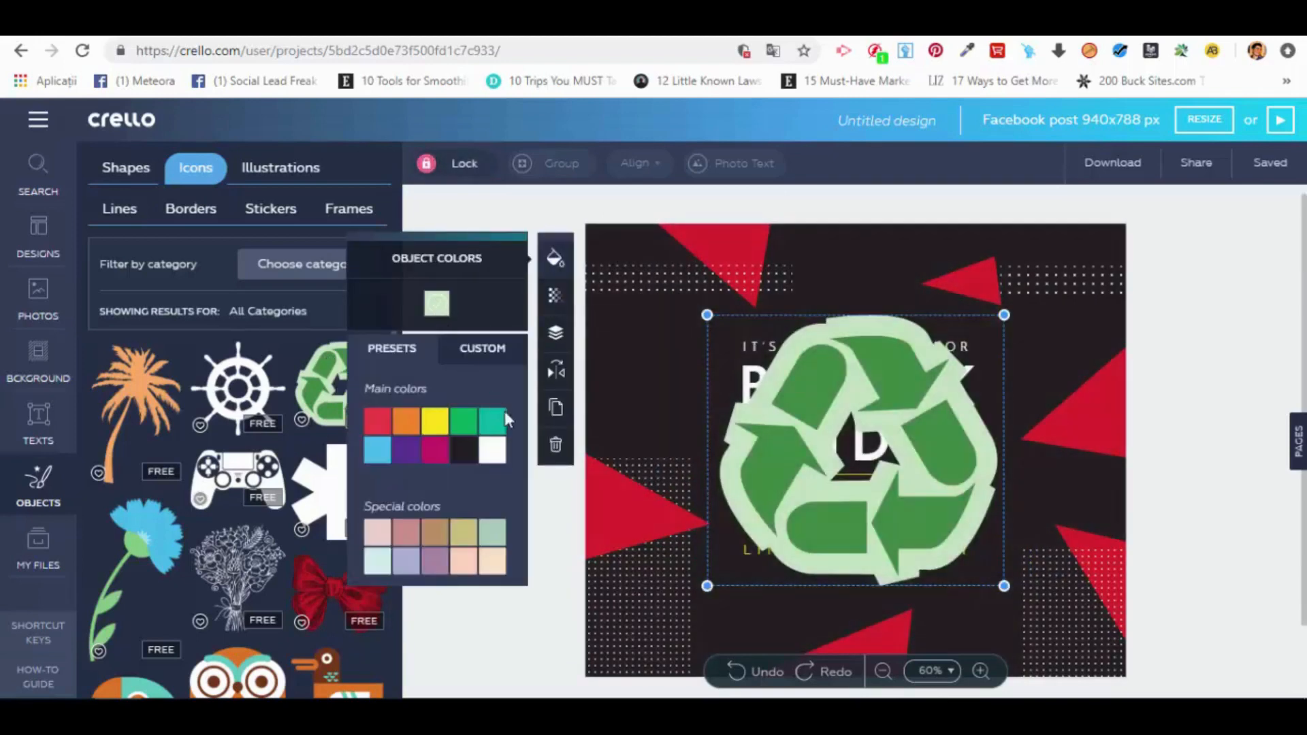
click(439, 421)
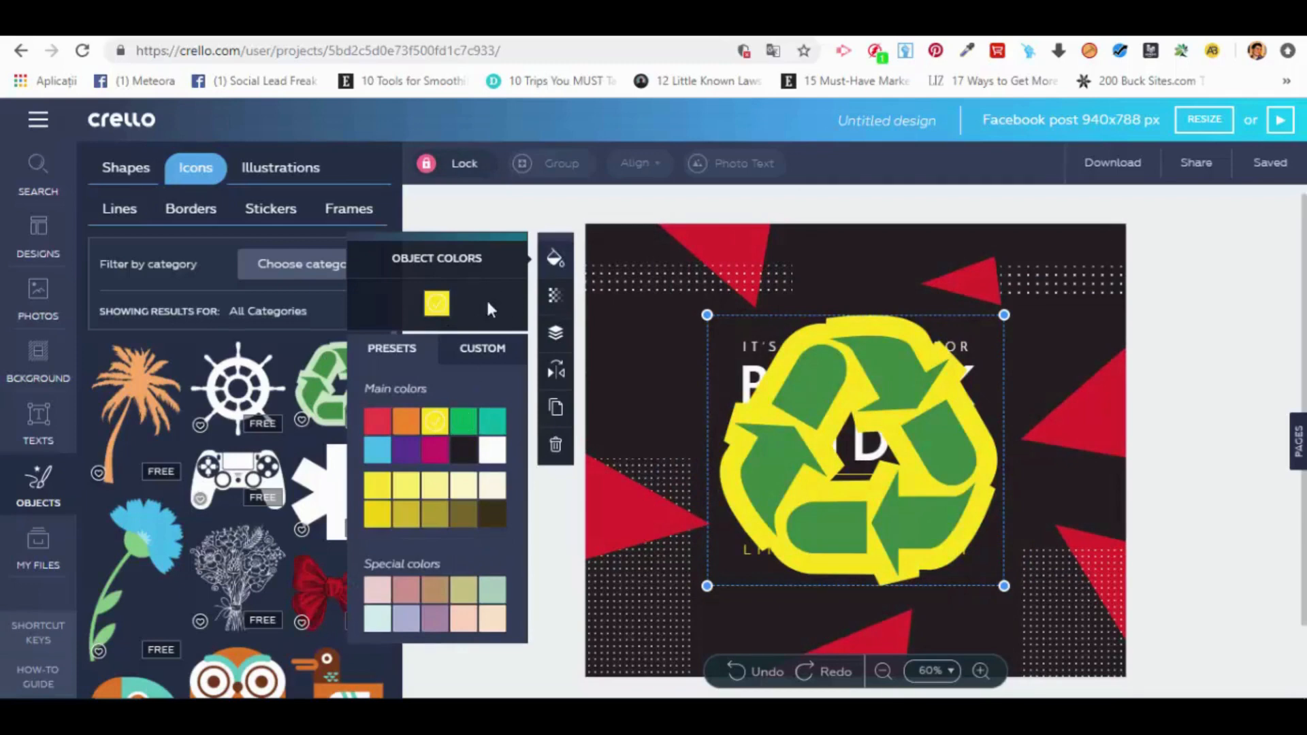
click(475, 218)
drag(861, 414, 806, 381)
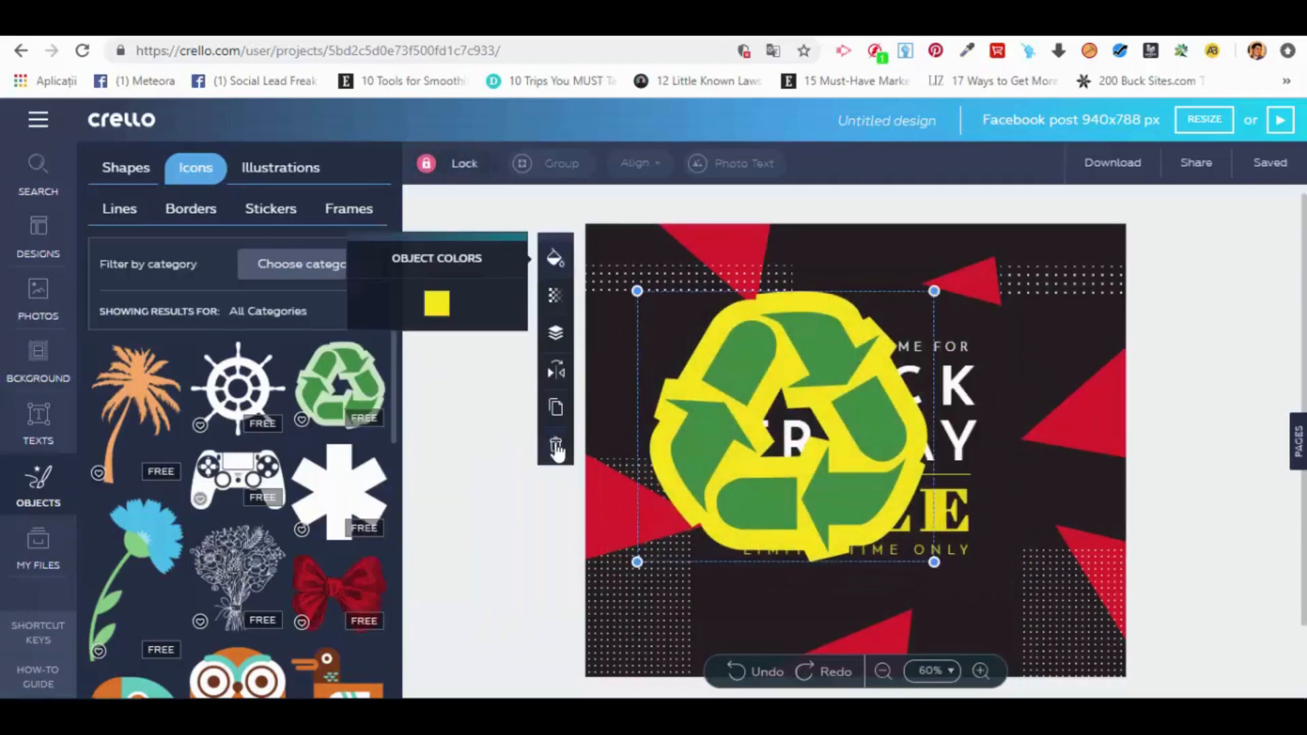
click(556, 447)
Step: Browse the illustrations, and try out the small-diamond line on the design before deleting it
click(267, 175)
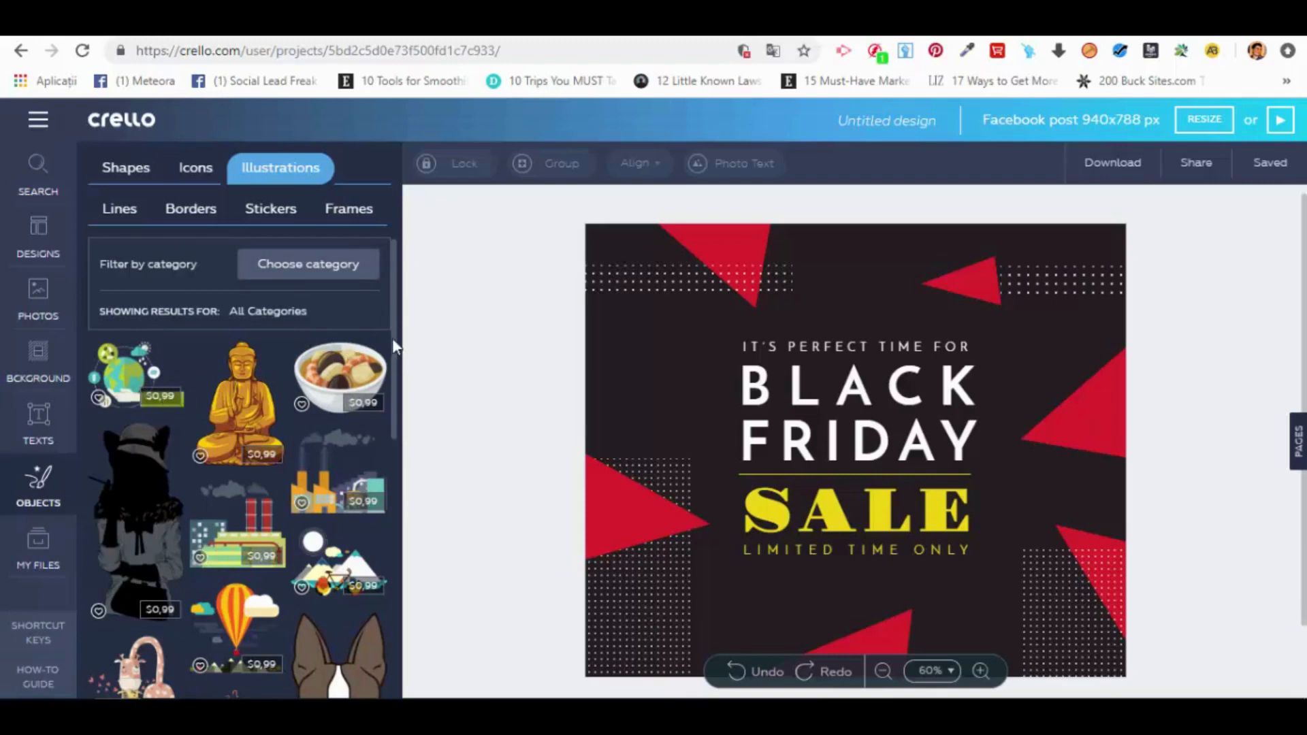
drag(395, 354, 365, 544)
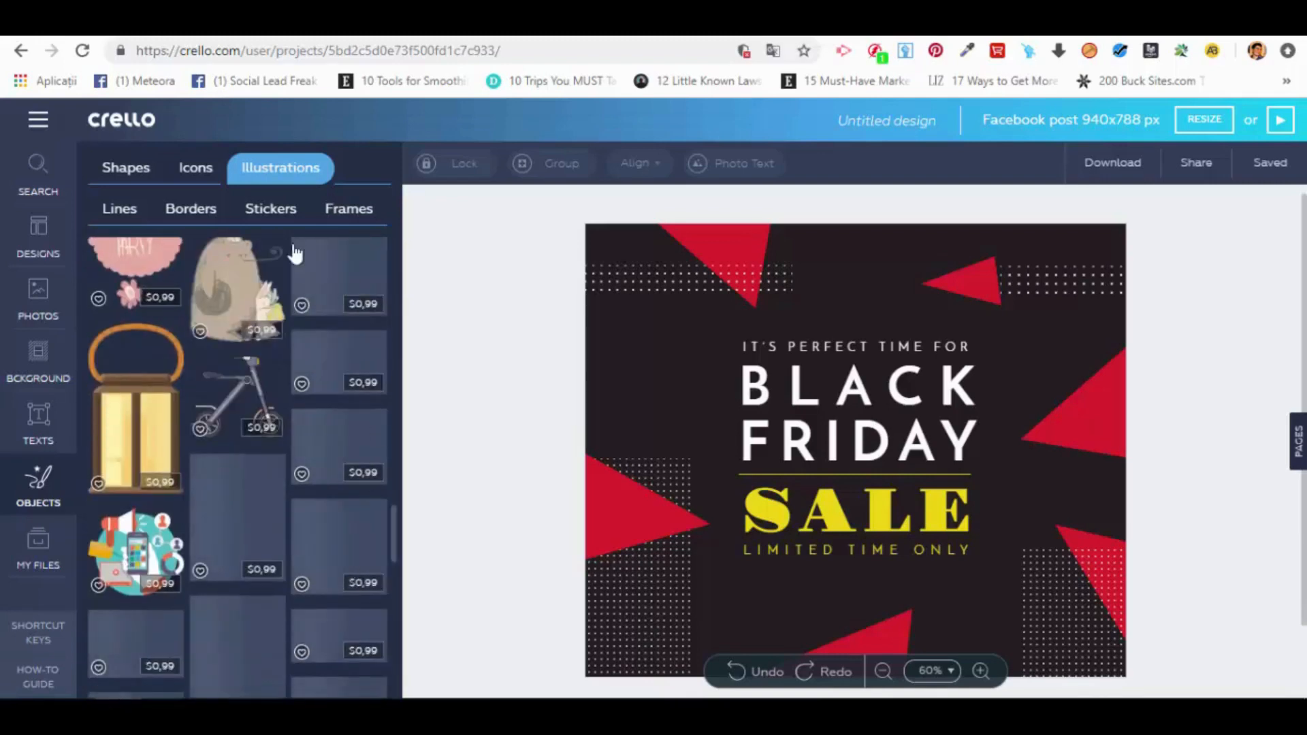
click(121, 209)
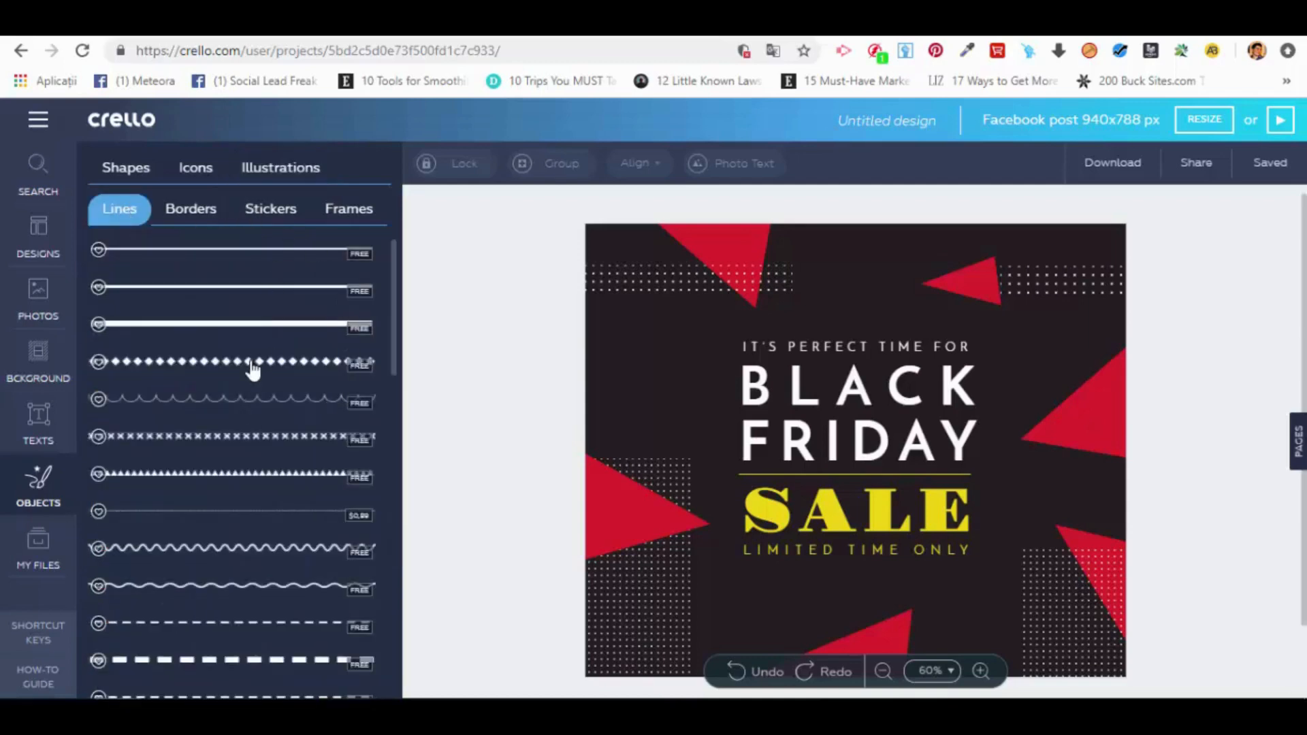
click(252, 369)
drag(721, 453, 674, 318)
click(556, 445)
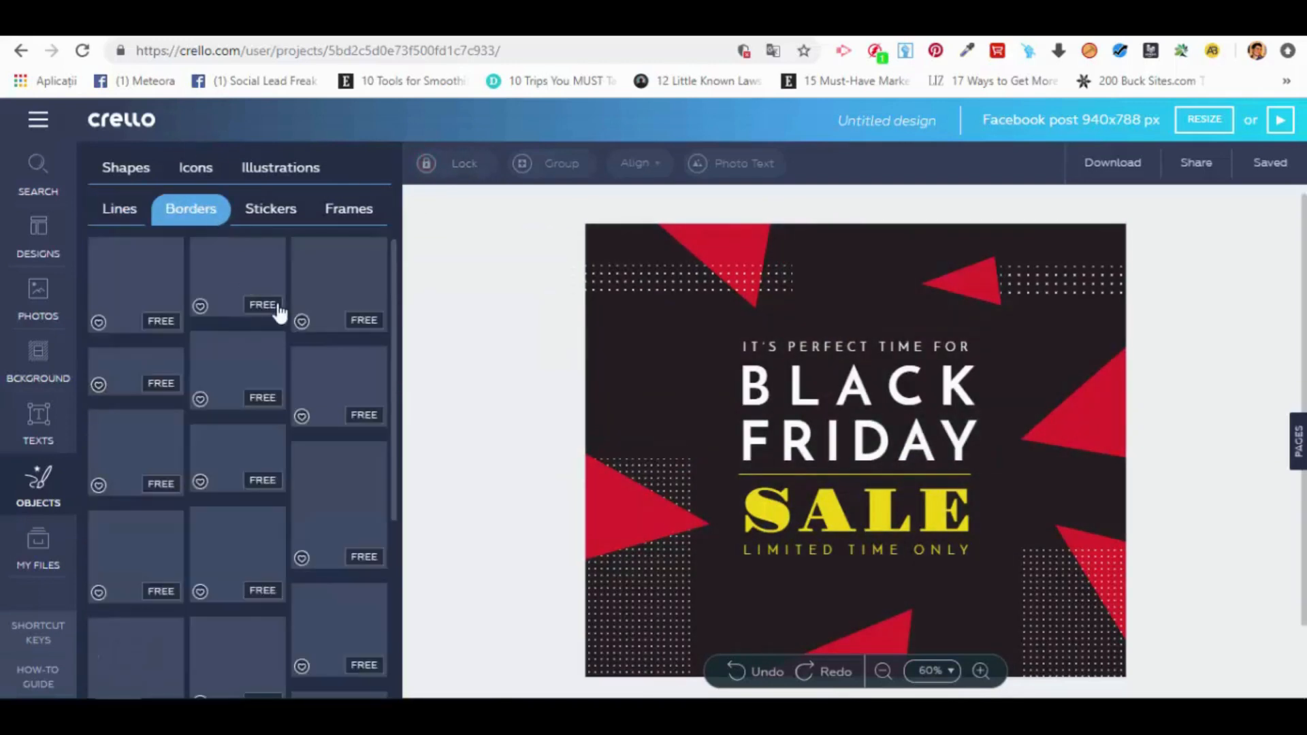
Step: Try out the ornate floral border around the heading, shift it upward, and delete it
click(243, 378)
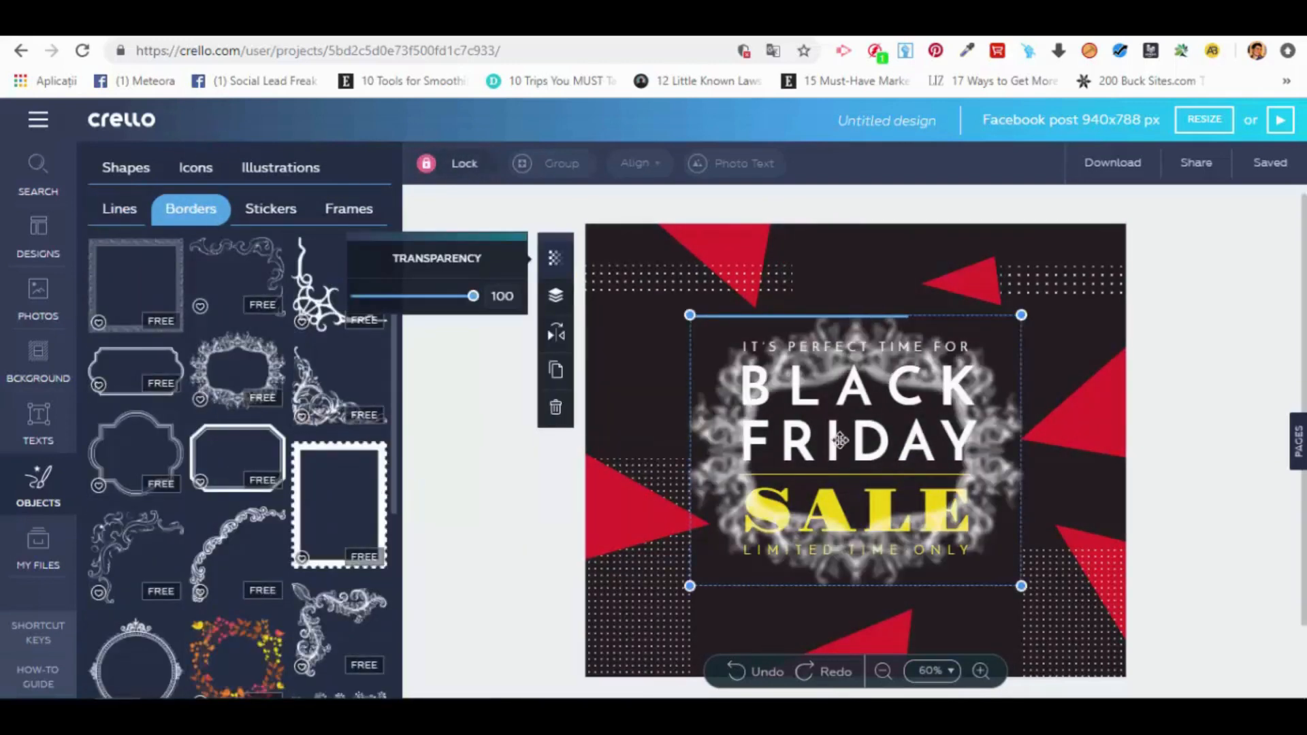
drag(718, 376, 711, 420)
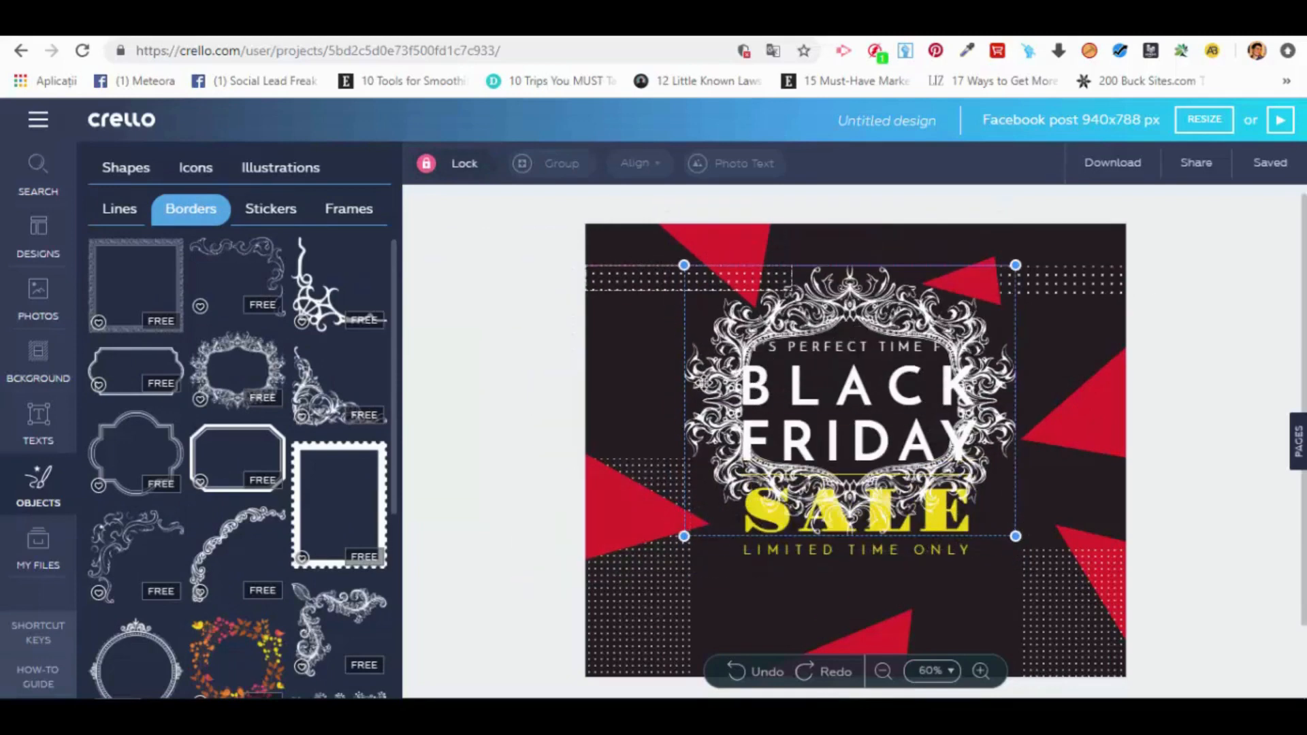
click(565, 449)
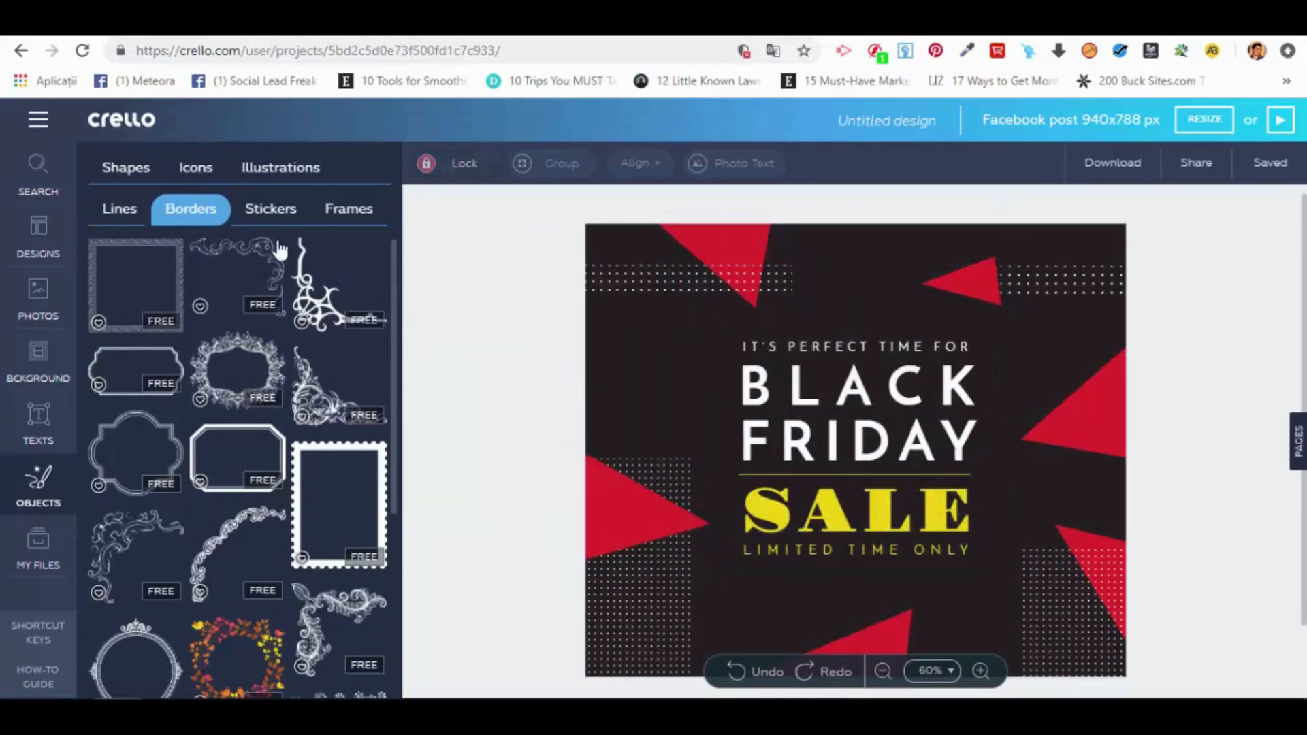
Step: Open the old man's sticker set, try the "Hi Folks!" sticker on the design, and delete it
click(263, 217)
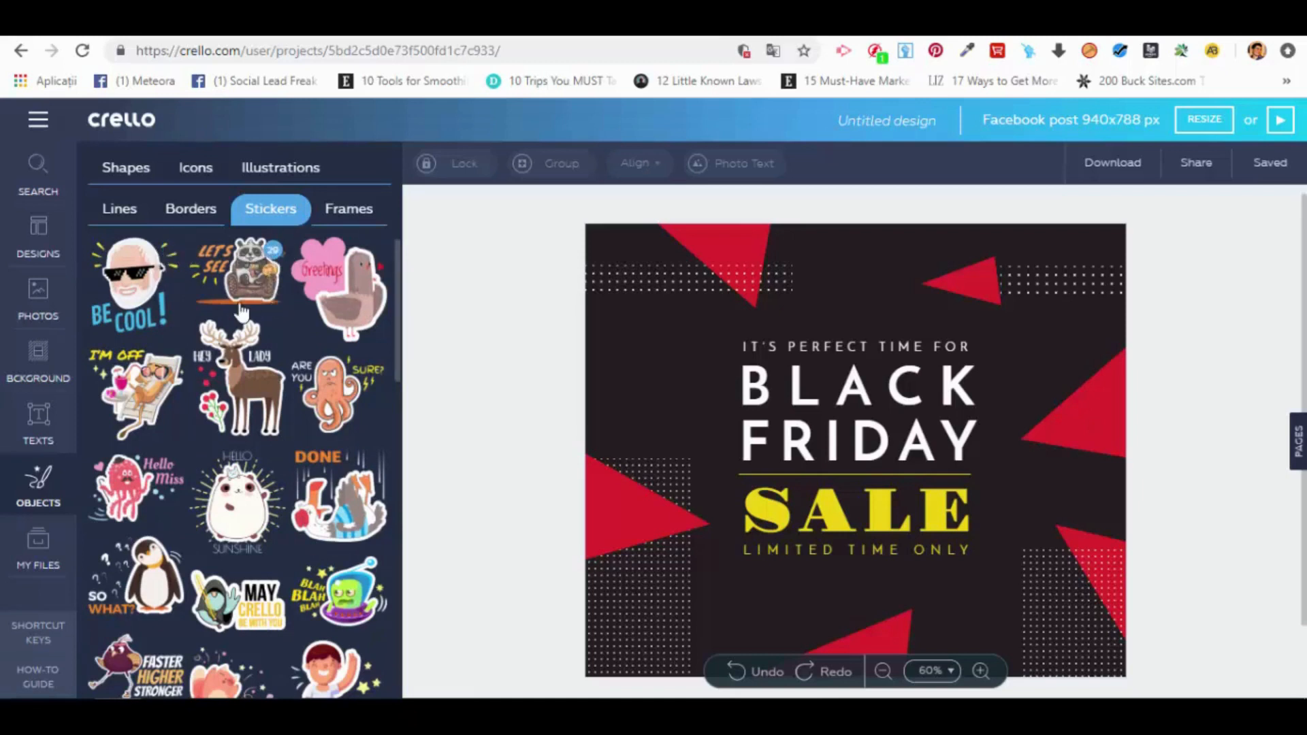
click(124, 292)
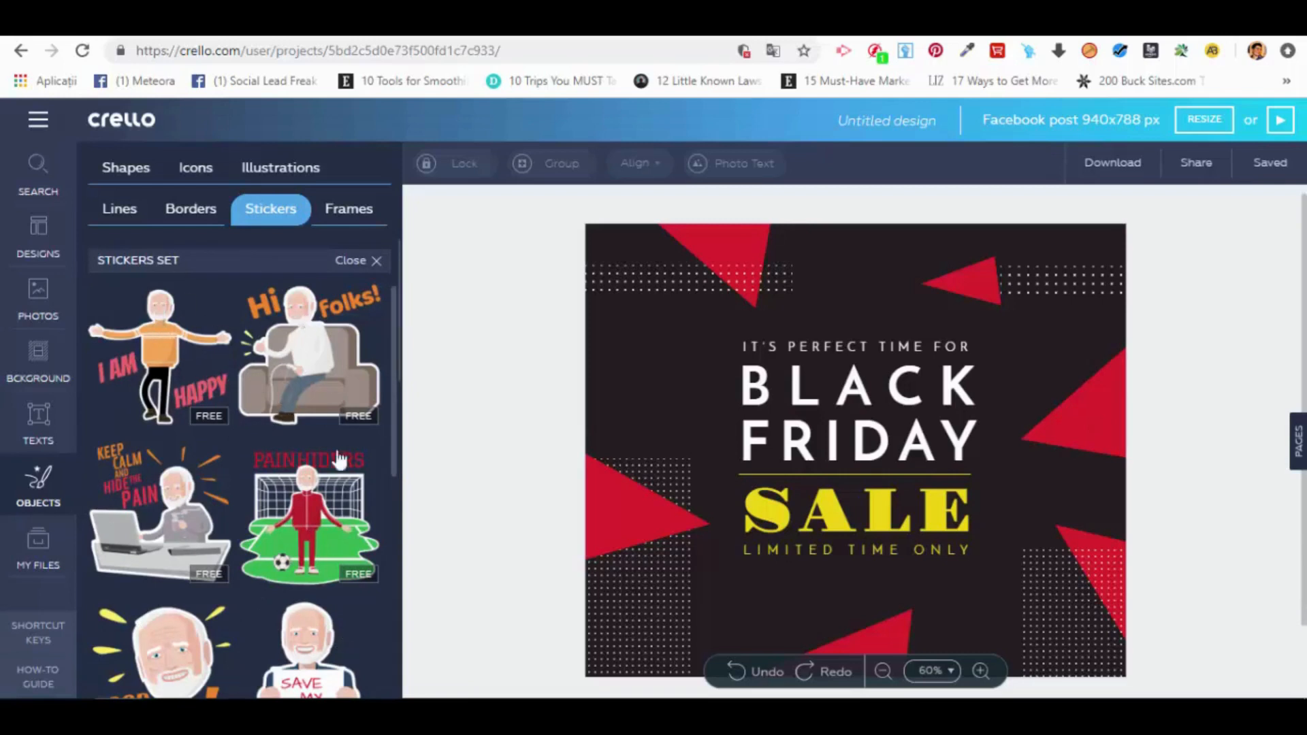
click(326, 348)
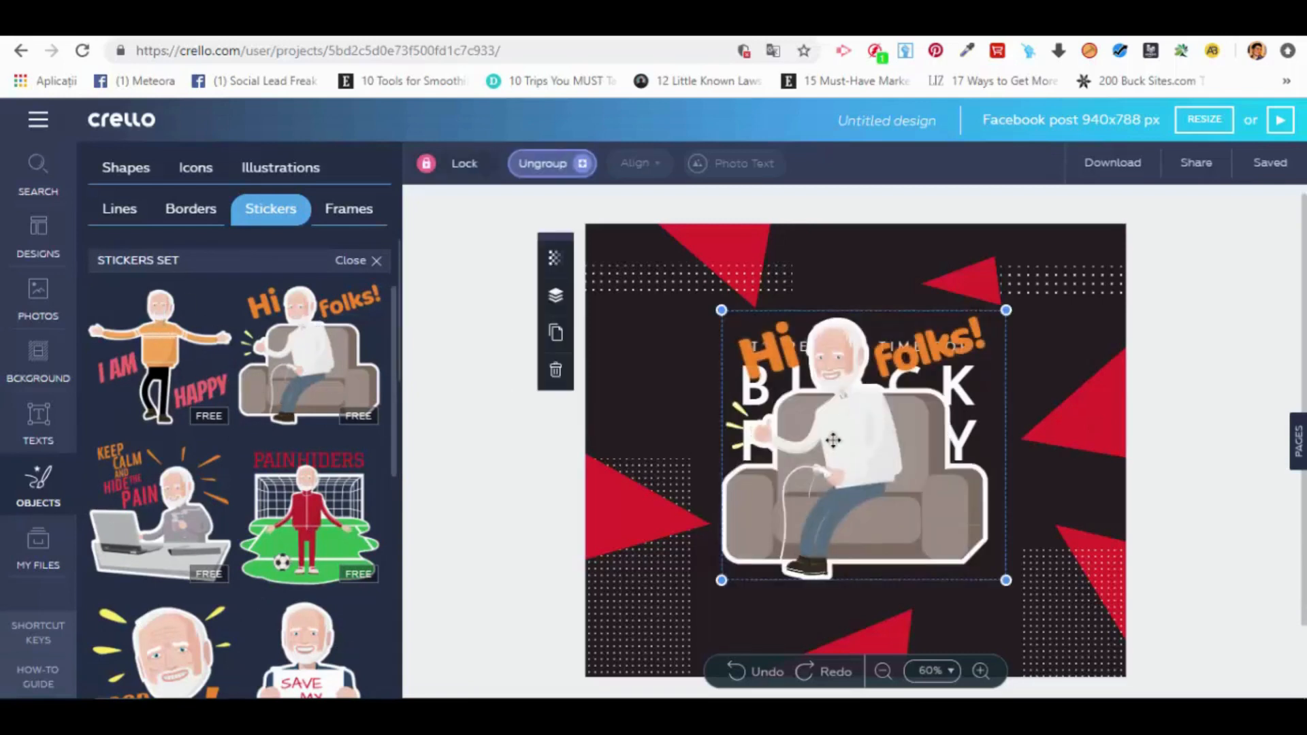
click(556, 371)
Step: Insert the square brush-stroke frame, fill it with the uploaded open-notebook photo, and delete the framed photo
click(350, 210)
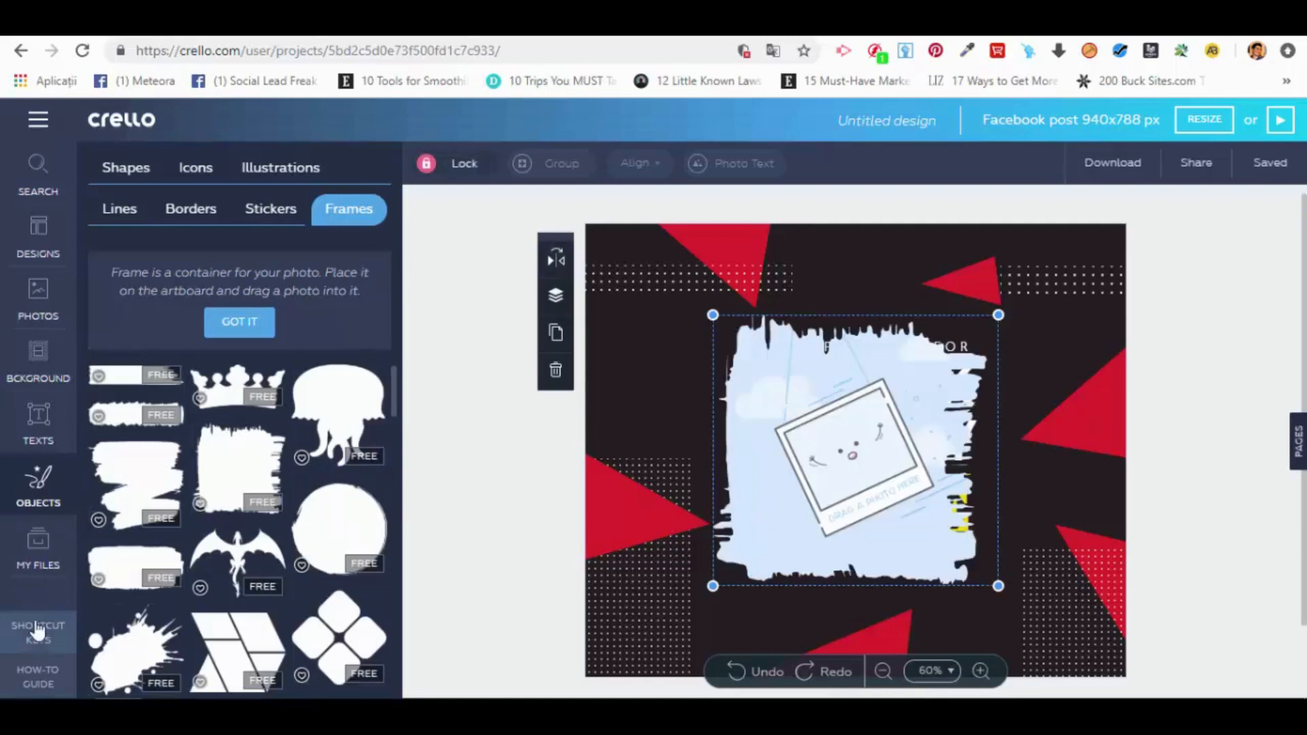
click(38, 548)
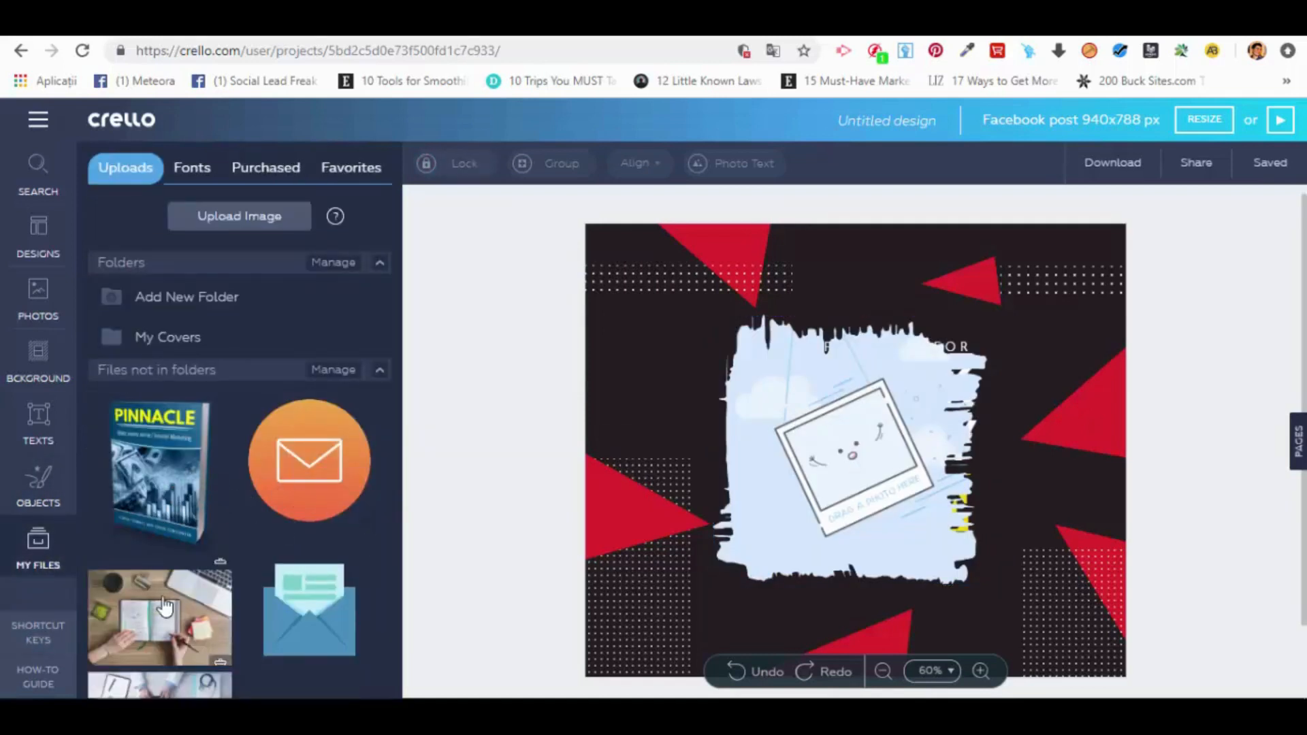
mouse_move(164, 605)
mouse_down()
mouse_move(408, 627)
mouse_move(861, 410)
mouse_move(827, 328)
mouse_move(903, 402)
mouse_move(869, 364)
mouse_up()
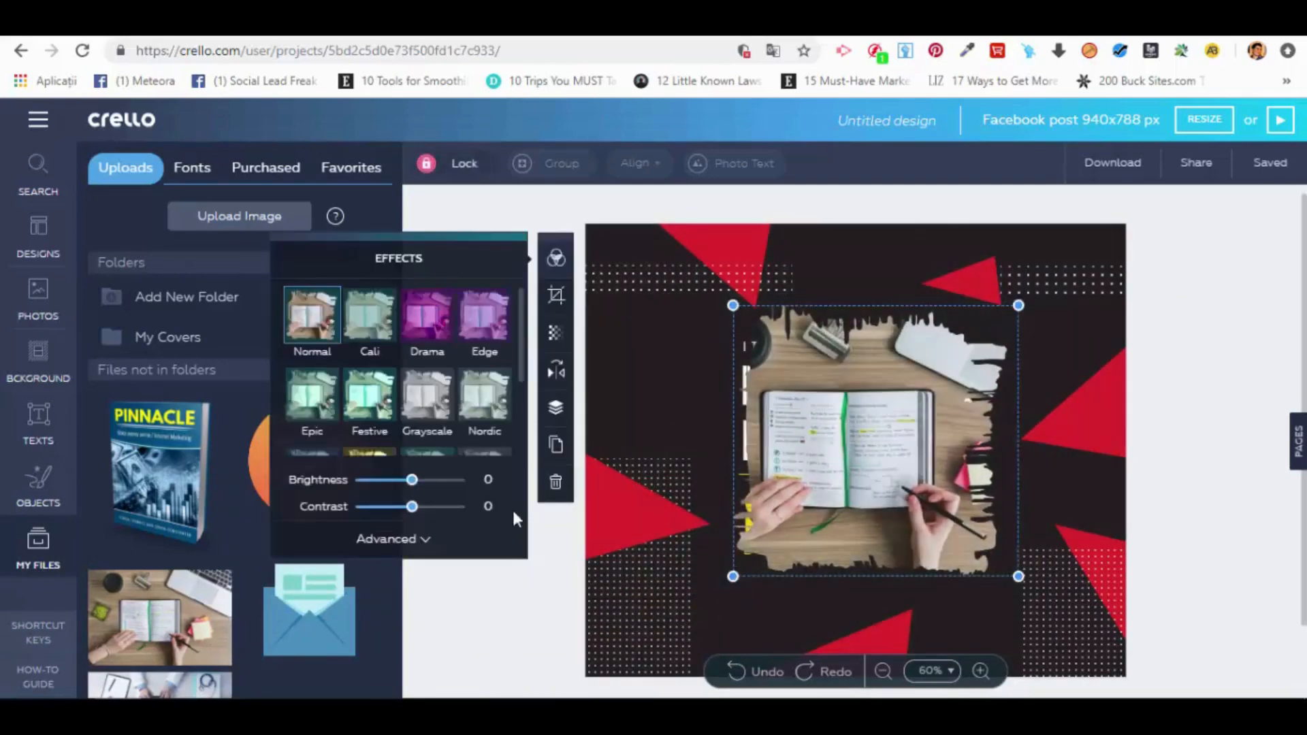
click(555, 483)
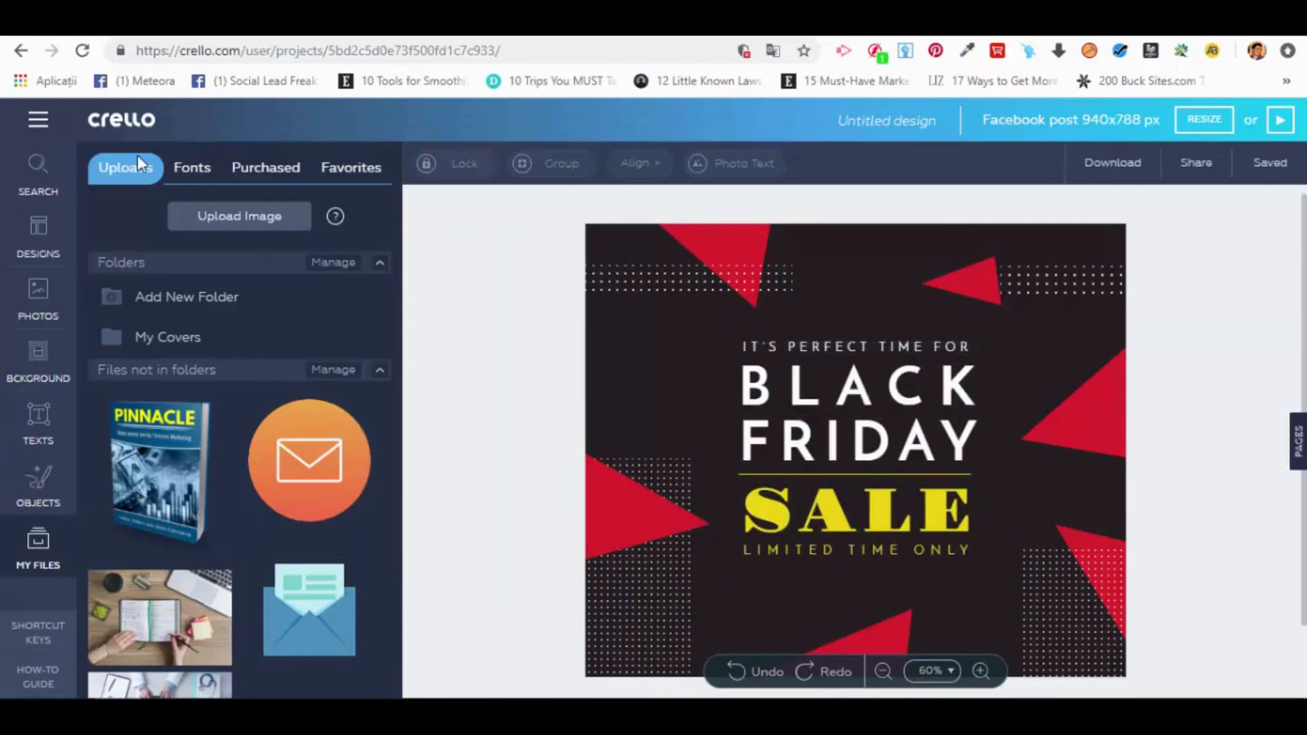
click(38, 478)
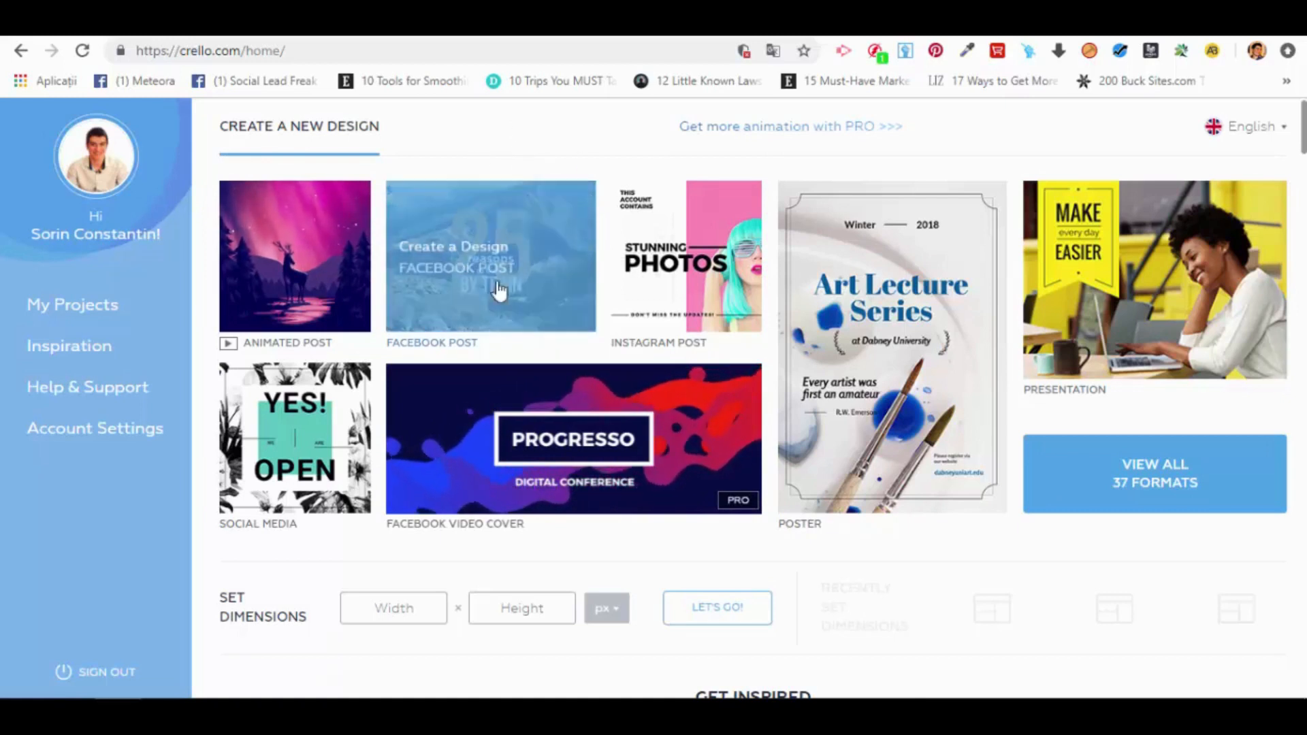
Step: Create a new Facebook post design and apply the black-and-red Black Friday Sale template
click(490, 258)
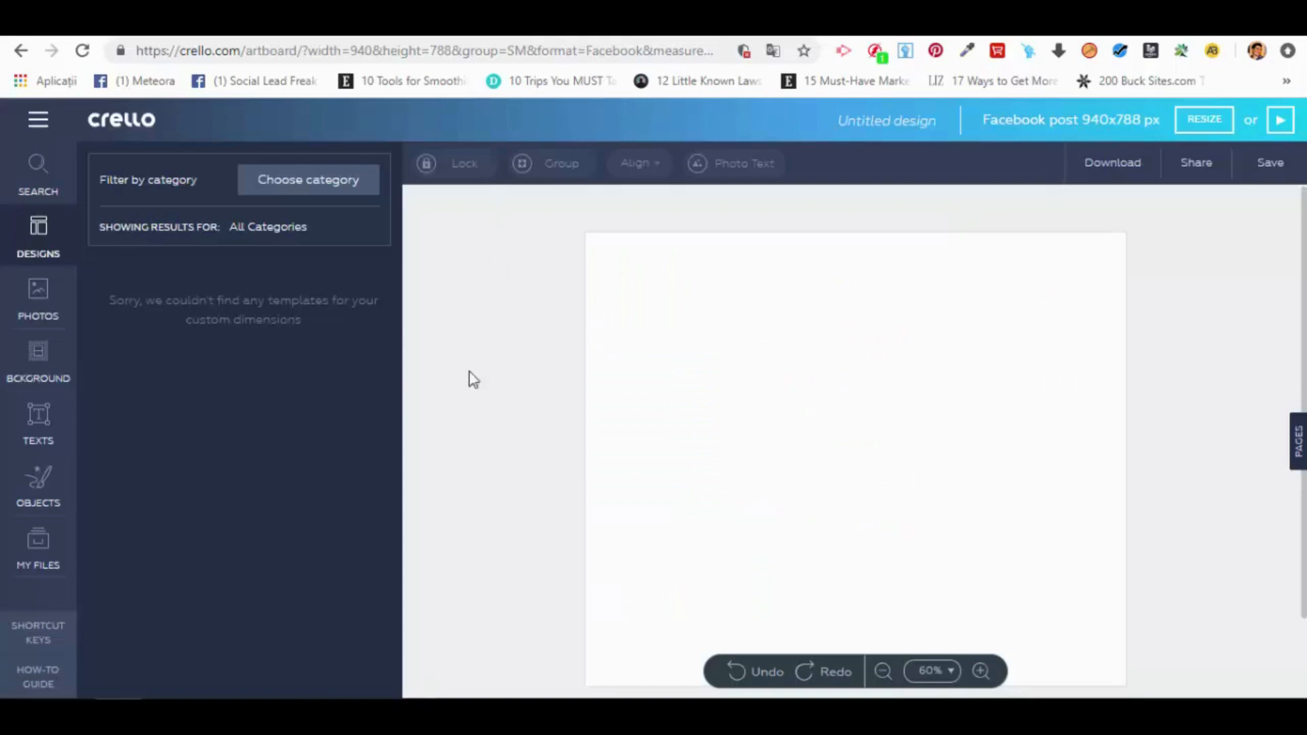
click(294, 331)
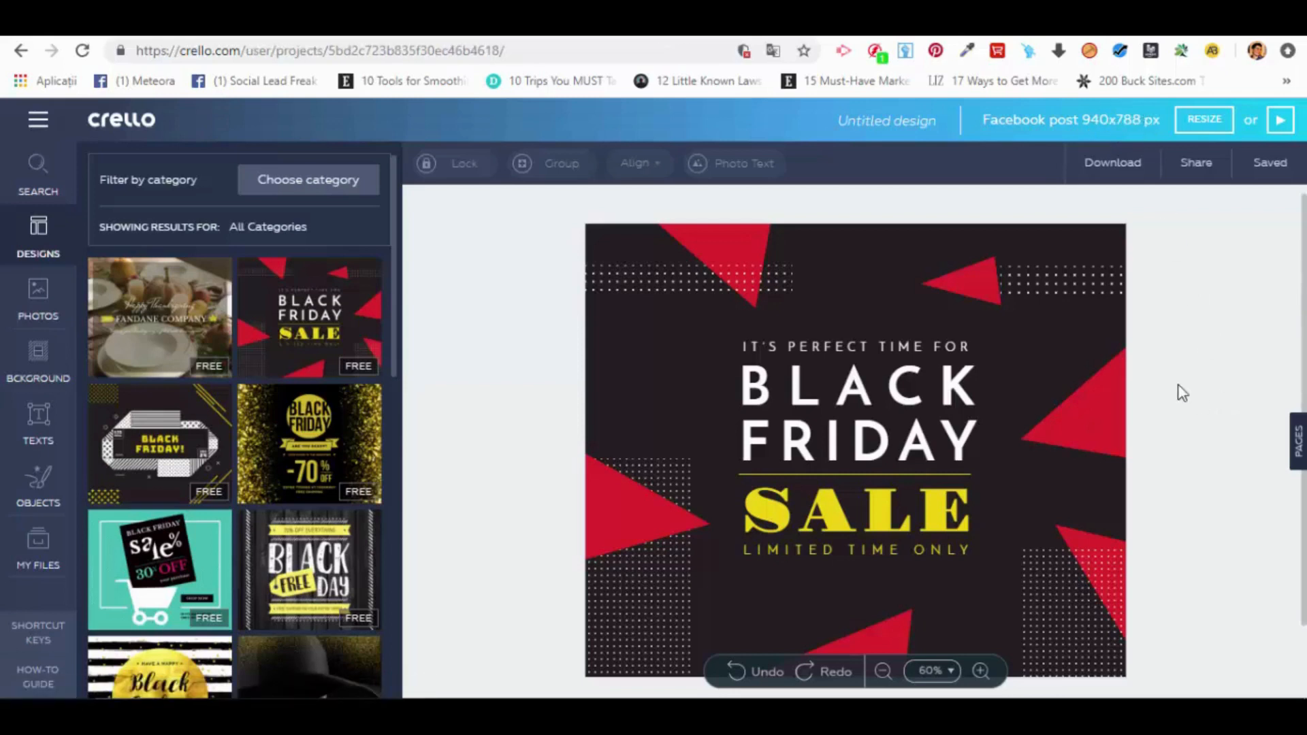
Step: Select Flyer from the marketing materials and Postcard from the events as resize formats for the design
click(1204, 124)
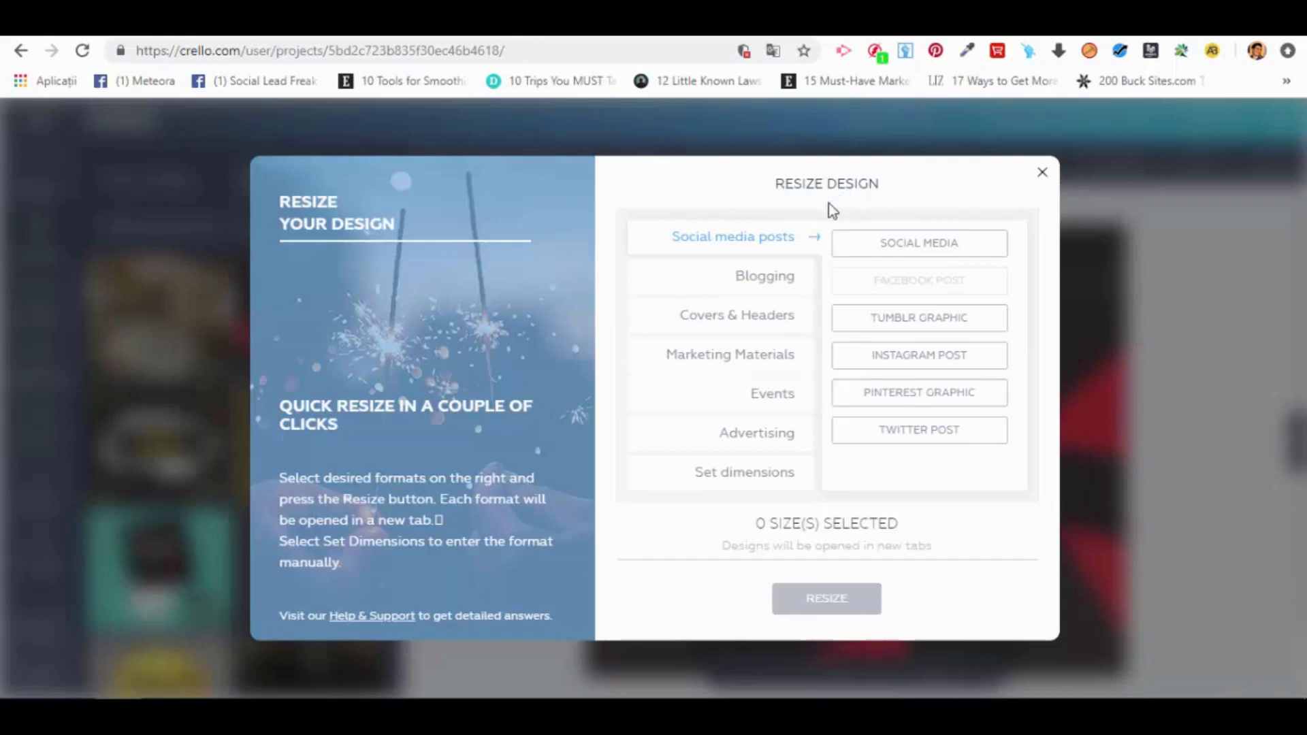
click(783, 368)
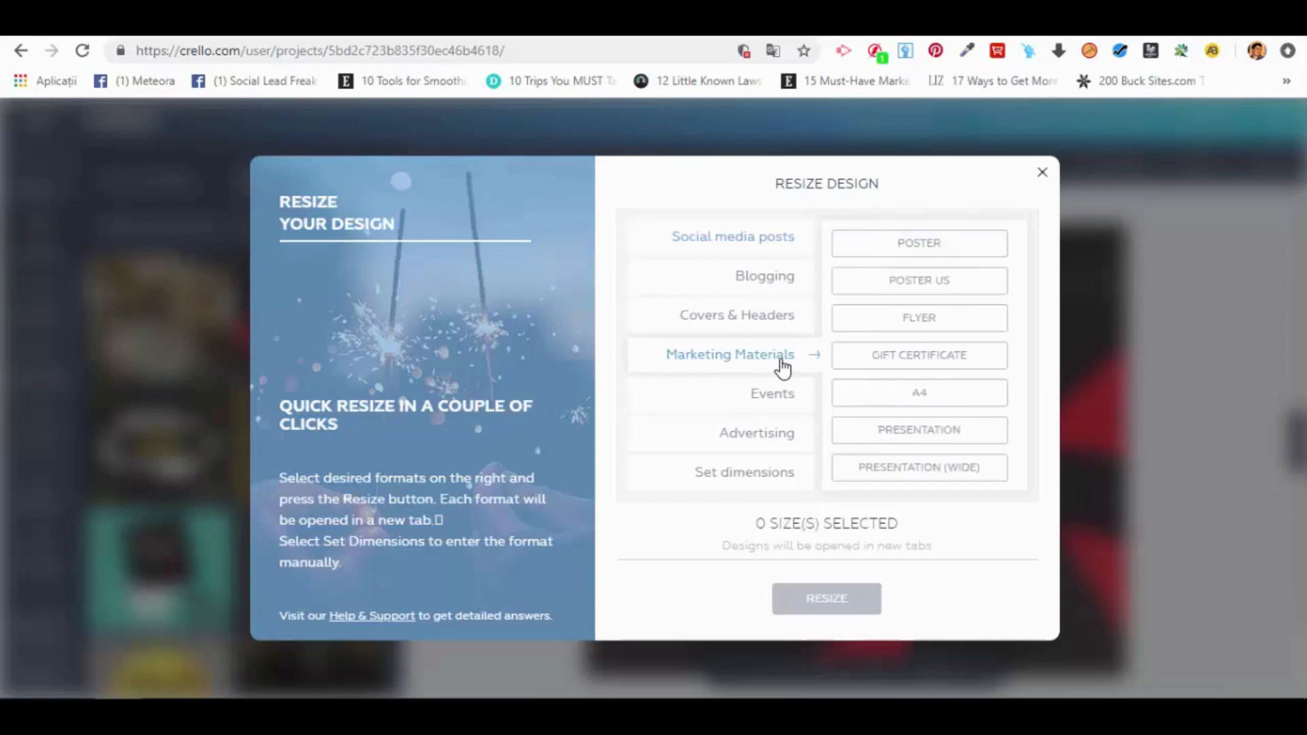
click(940, 320)
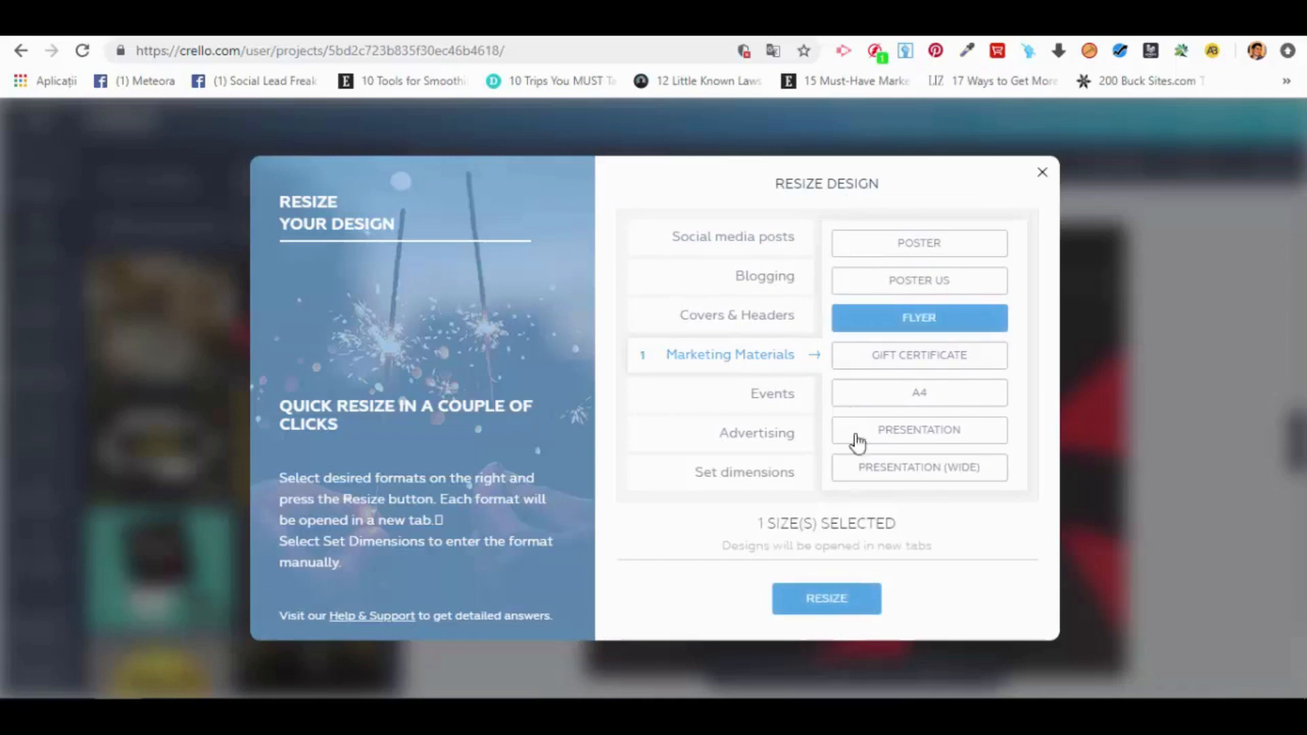
click(802, 397)
click(950, 286)
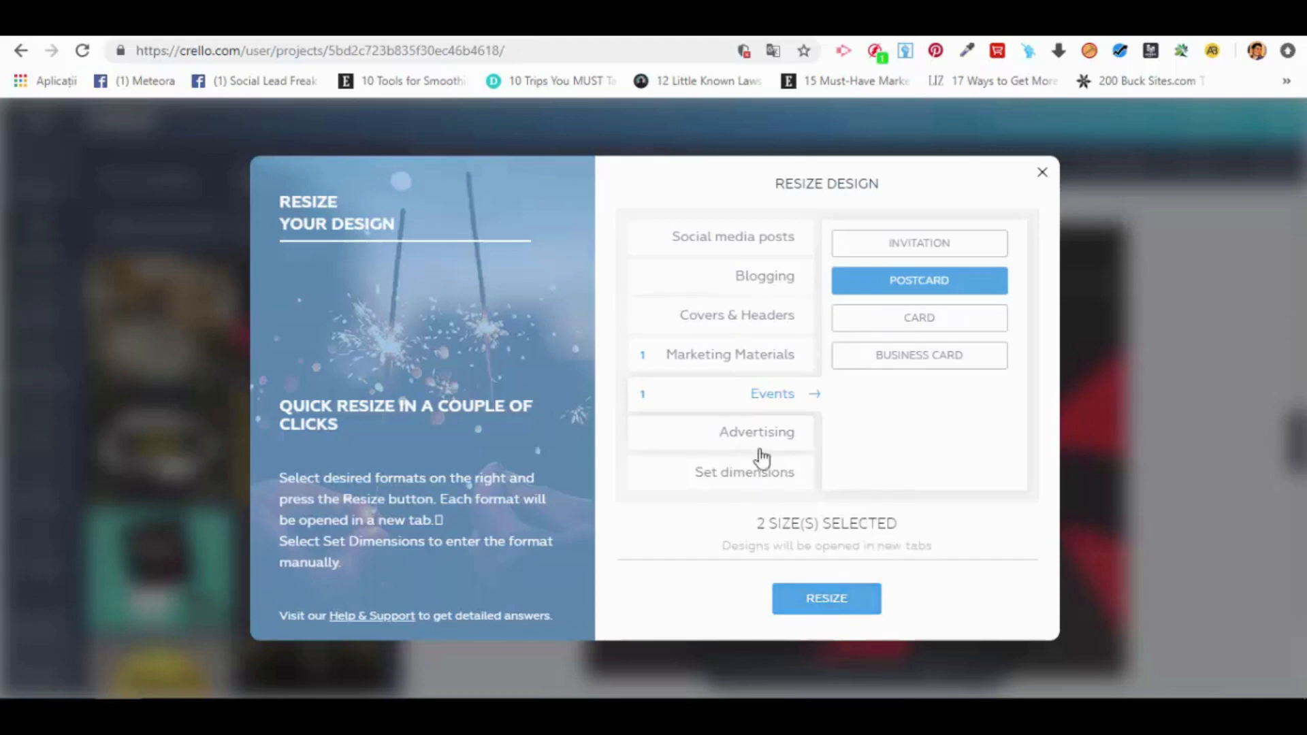
click(716, 360)
click(783, 399)
Step: Allow pop-ups from crello.com in the browser and resize the design into the selected formats
click(861, 606)
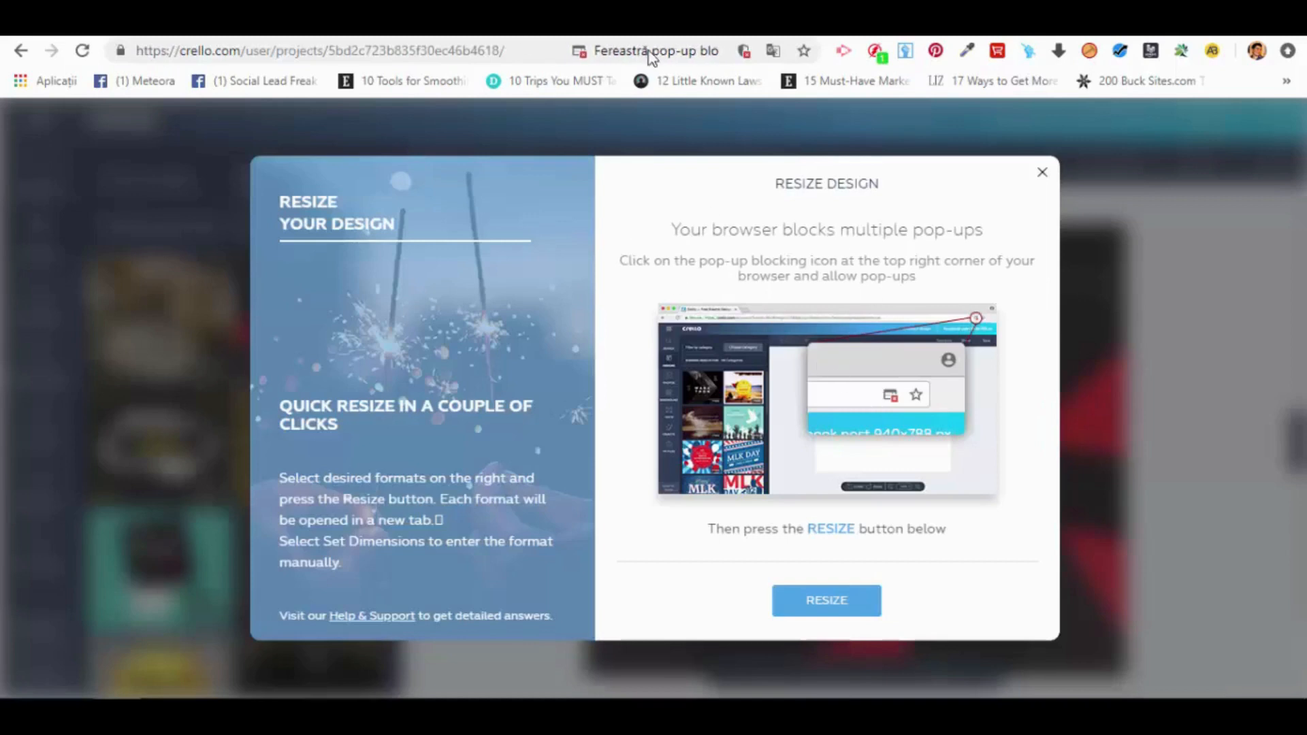
click(712, 53)
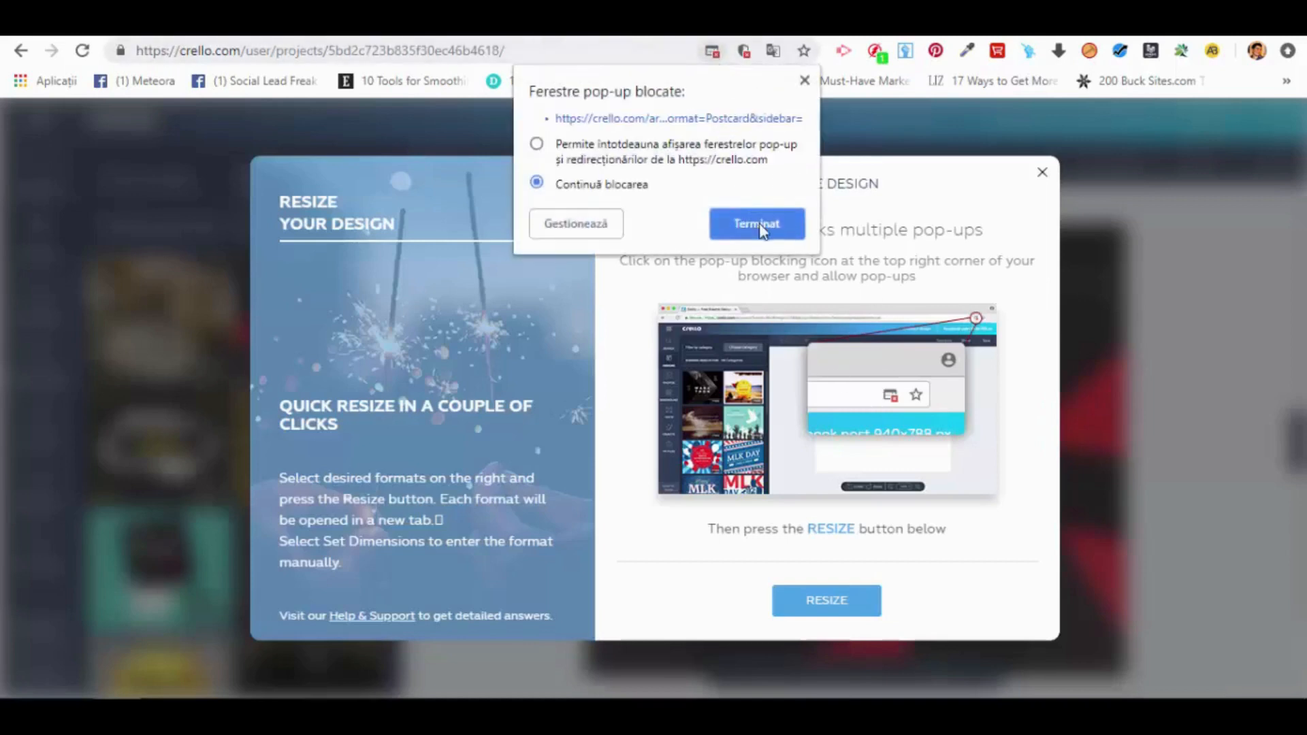
click(654, 158)
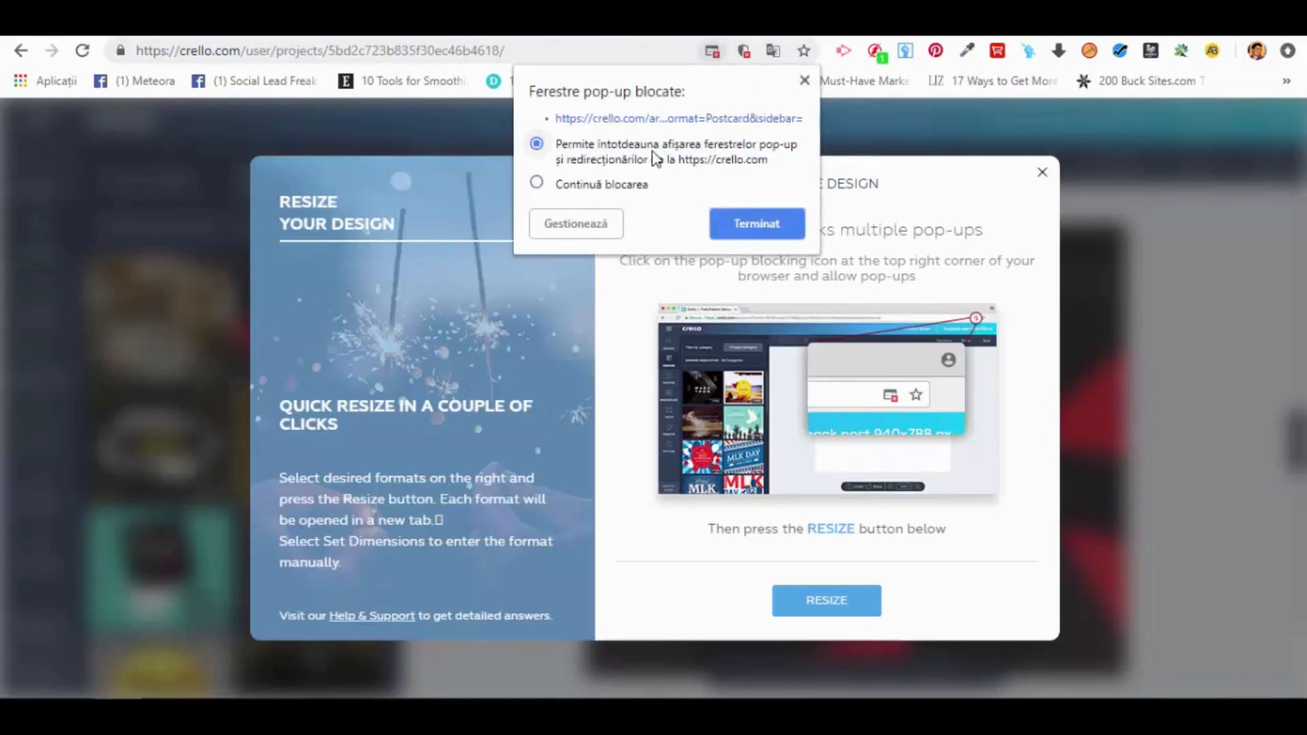
click(765, 225)
click(829, 601)
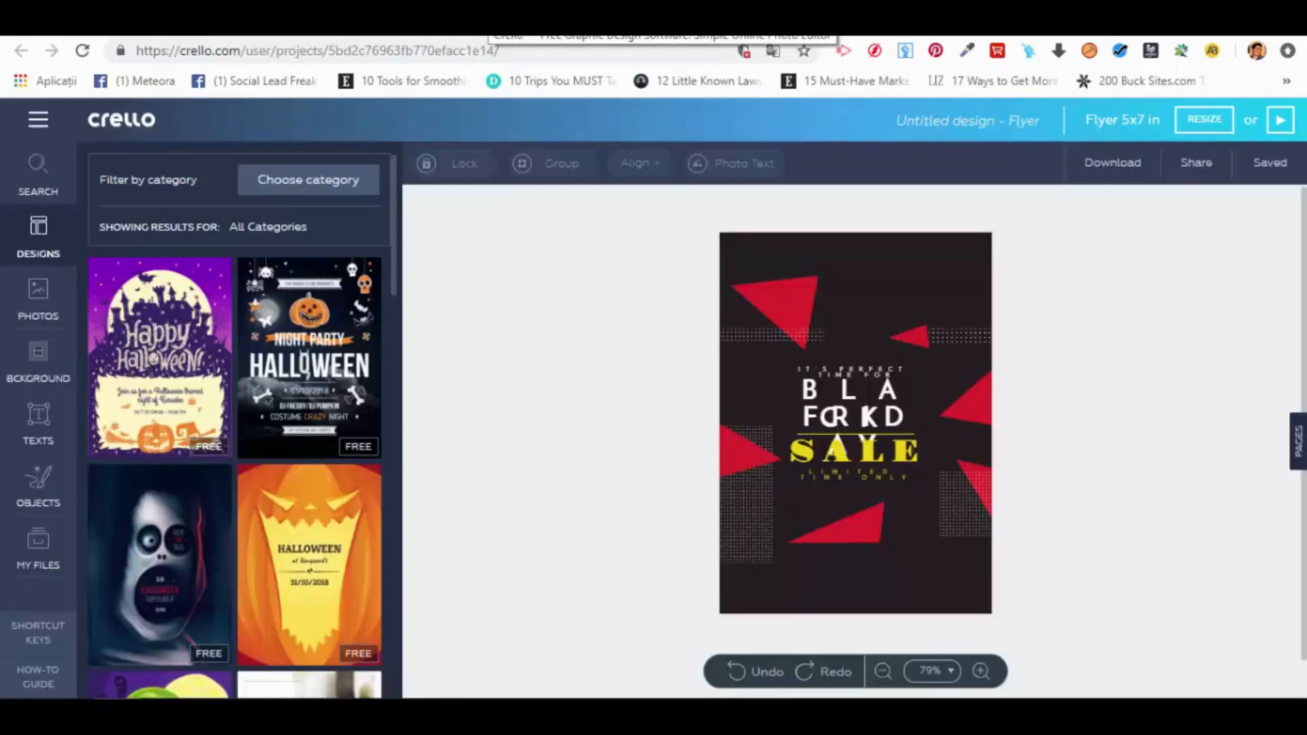
Step: Compare the resized flyer and postcard versions of the Black Friday design
click(609, 24)
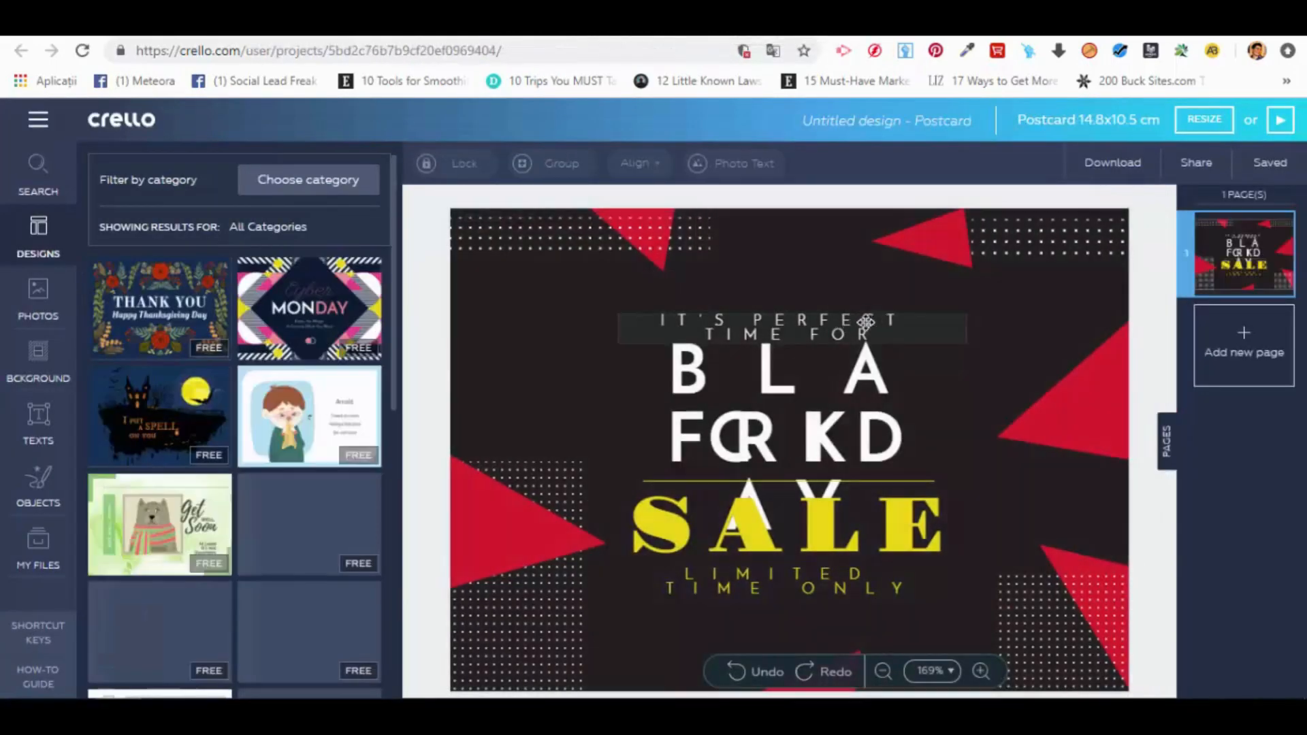
click(416, 22)
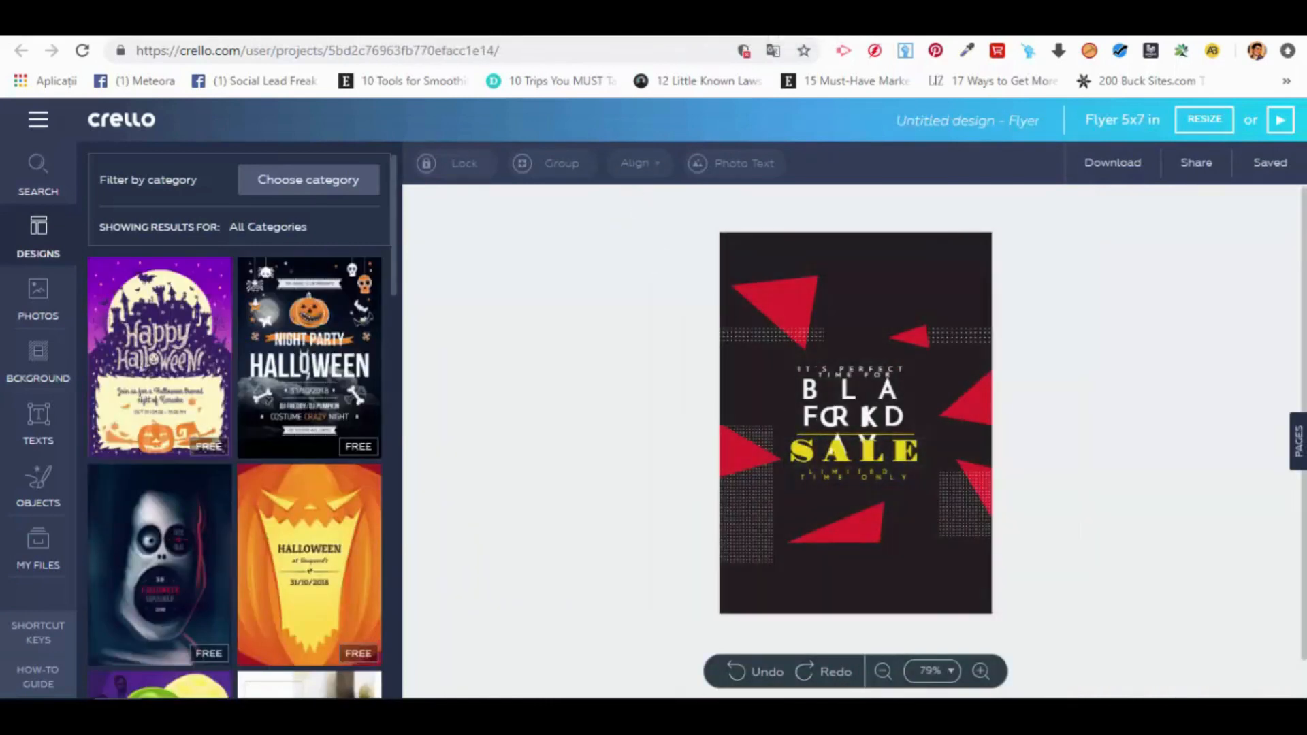
click(599, 24)
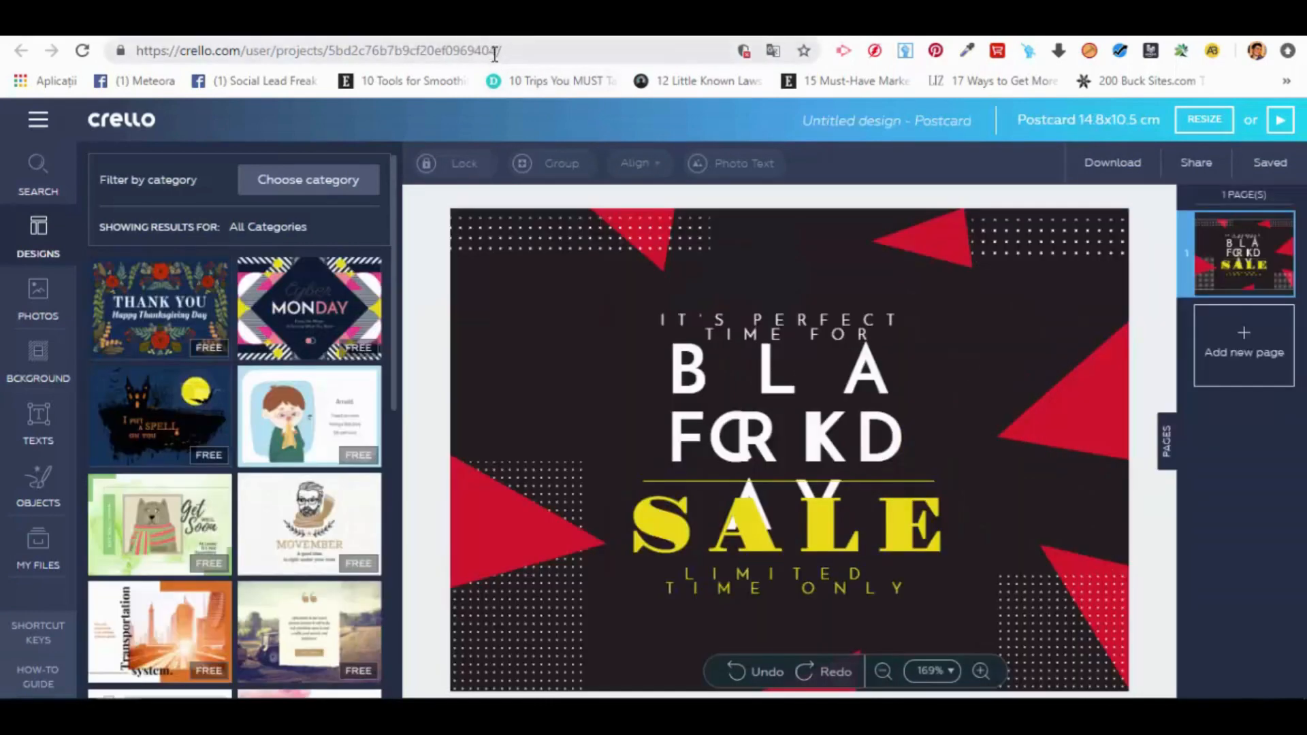
click(417, 23)
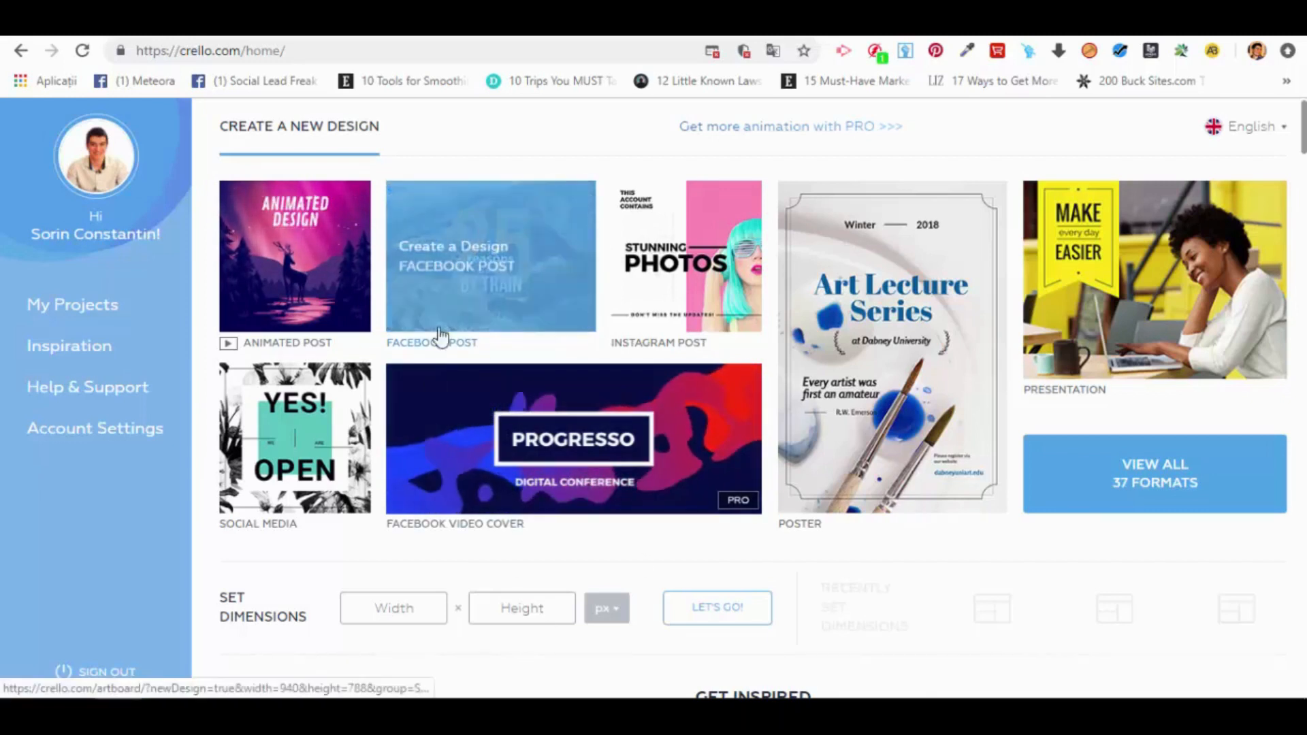
Step: Create a new Social Media design and apply the blue Cyber Monday template
click(344, 432)
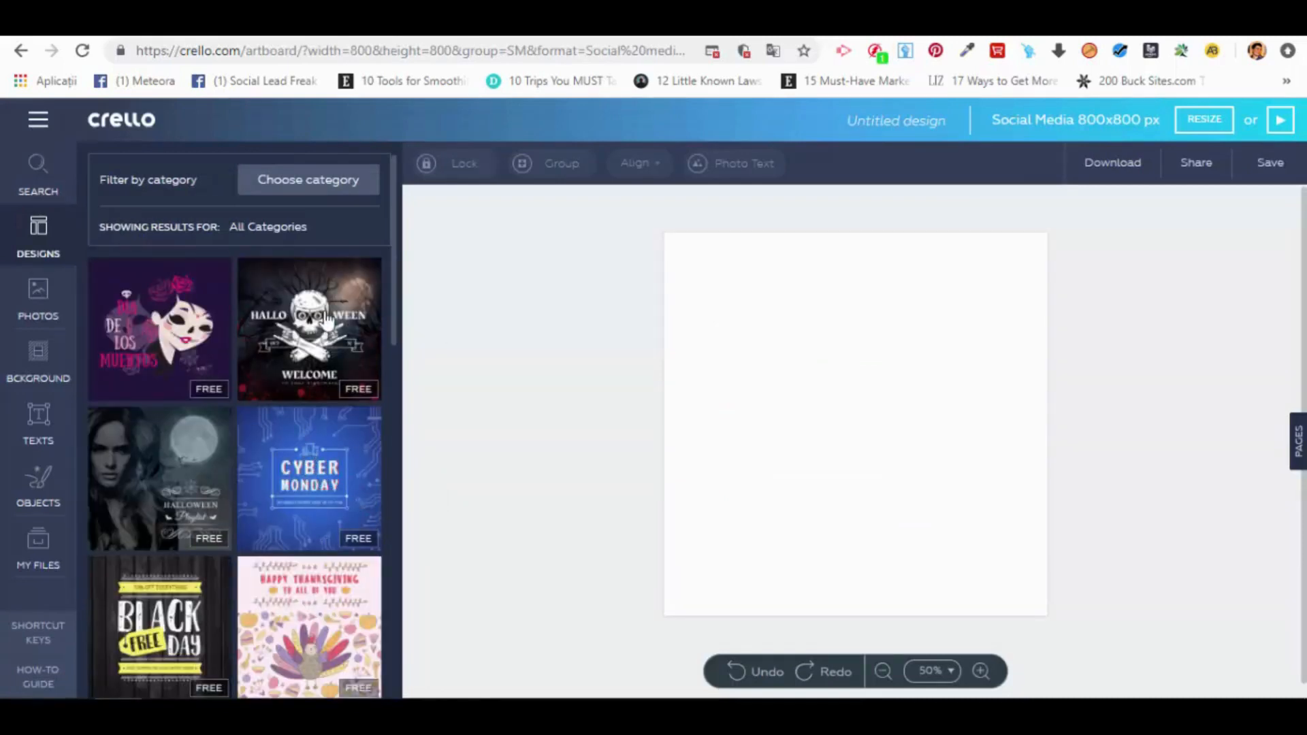
click(349, 437)
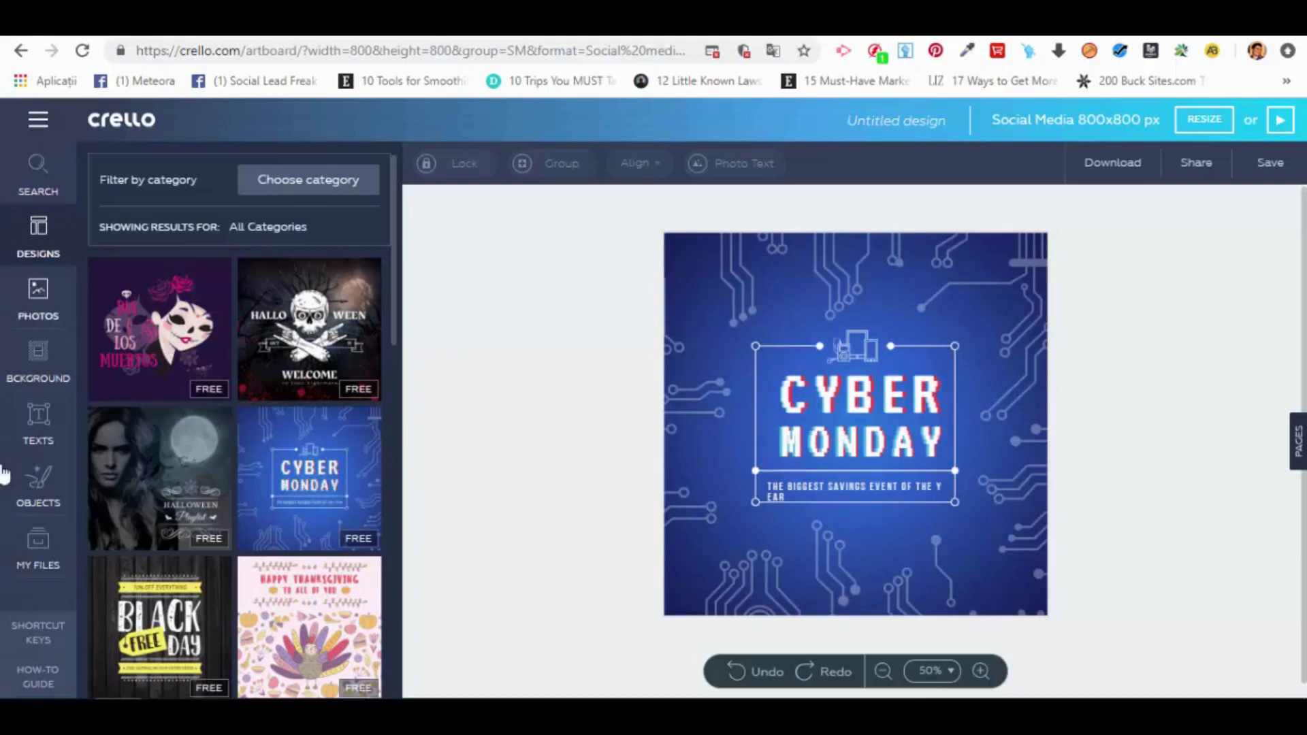
Step: Look through the personal files: uploaded images, fonts, purchased items and favorites
click(44, 557)
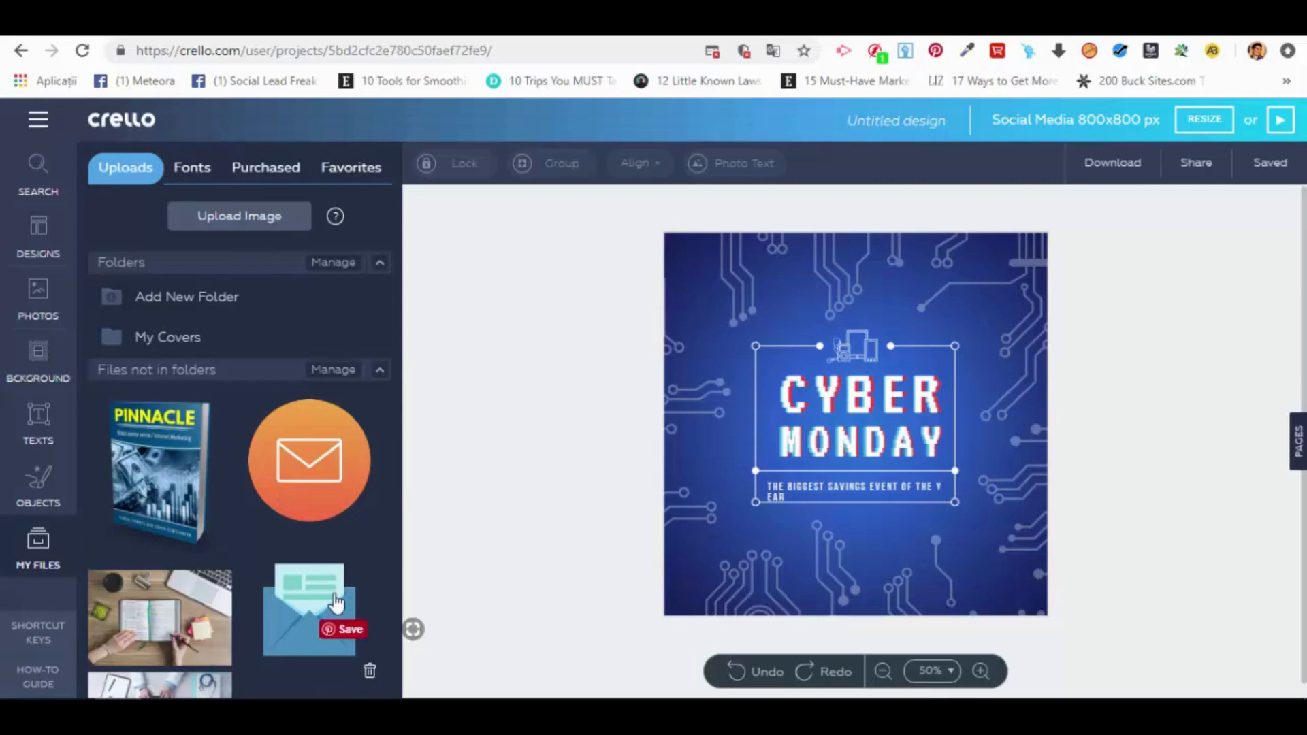
click(207, 169)
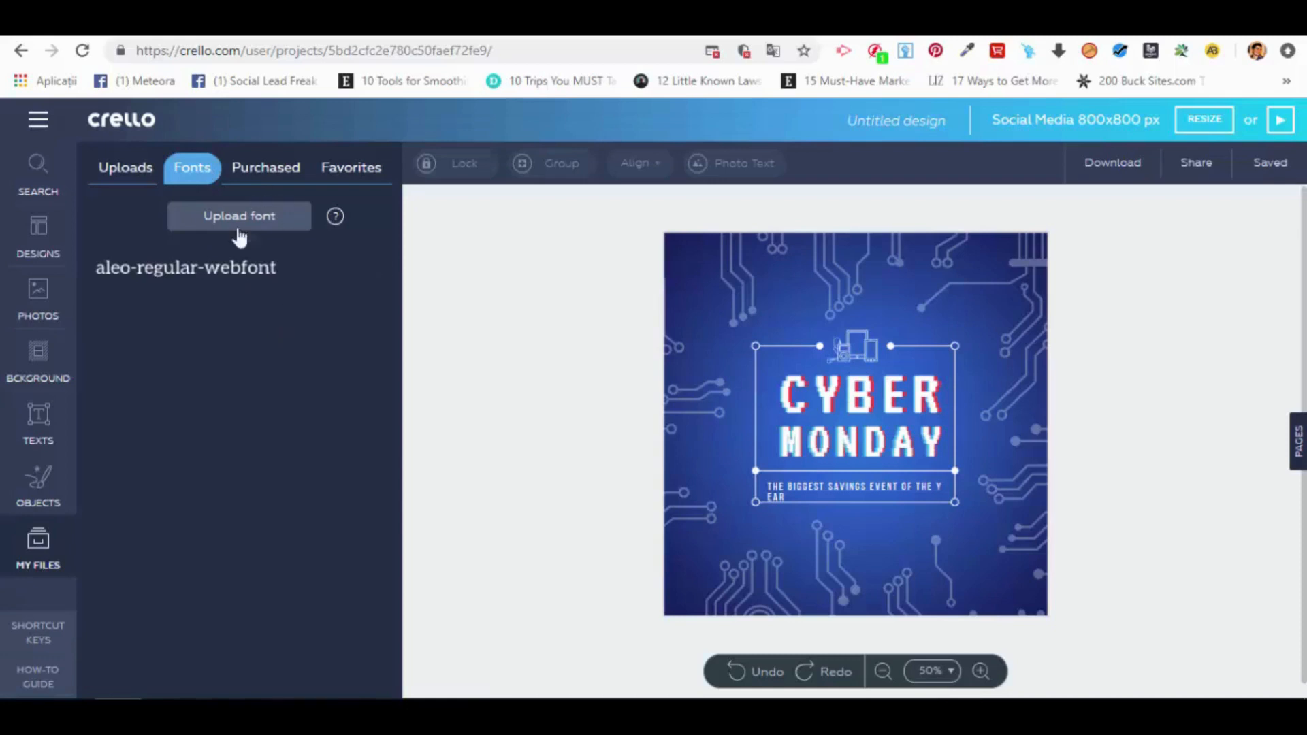
click(279, 171)
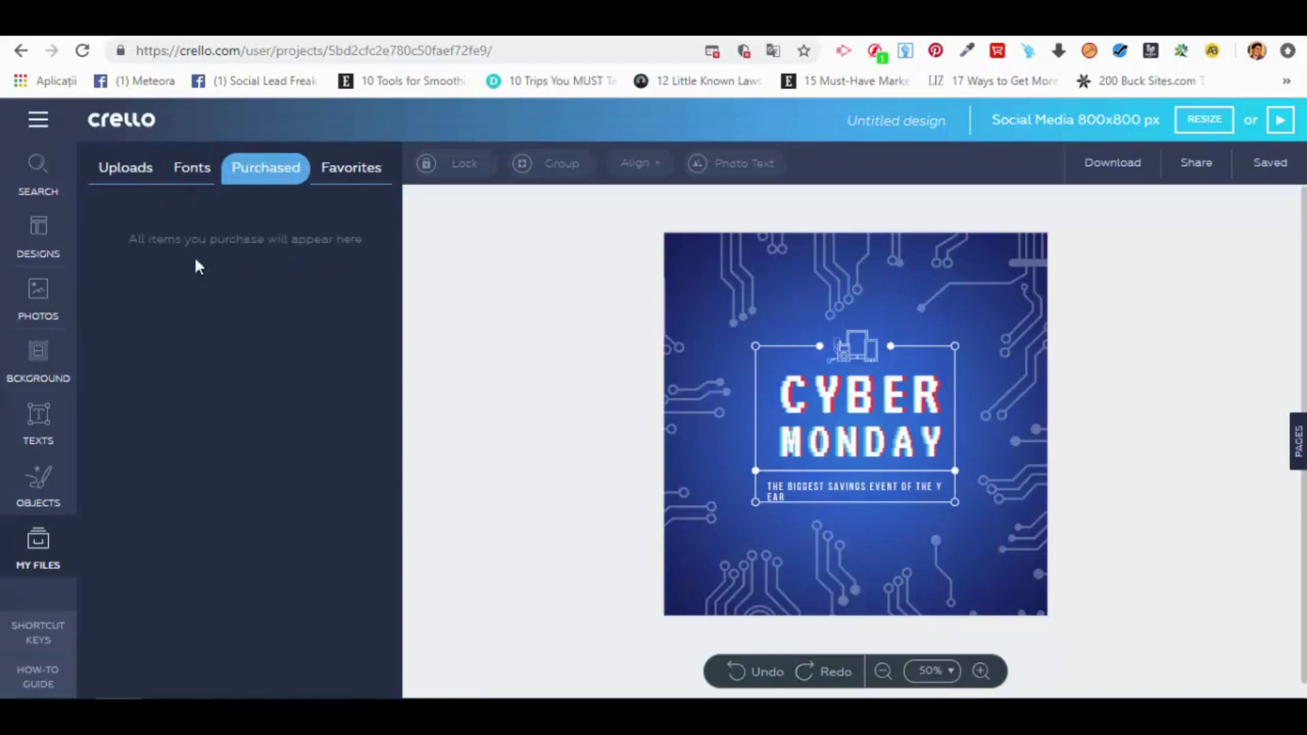
click(350, 172)
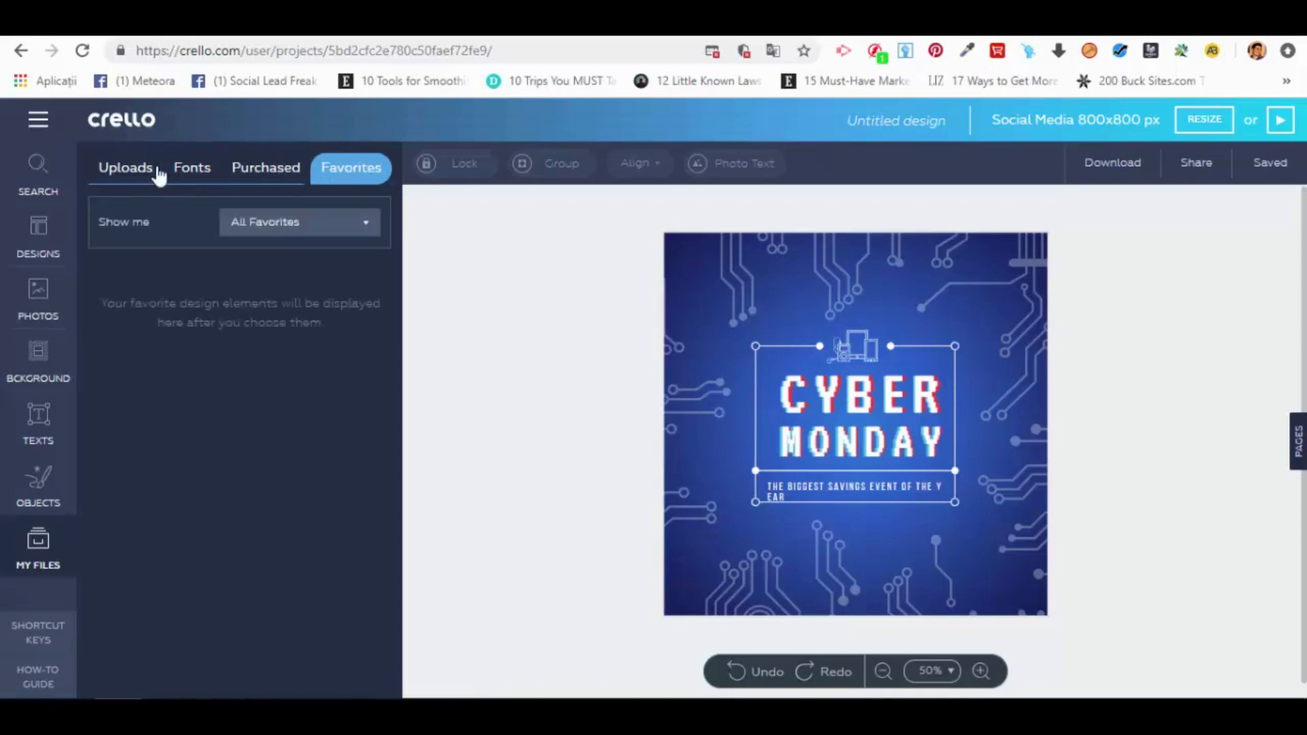
click(138, 174)
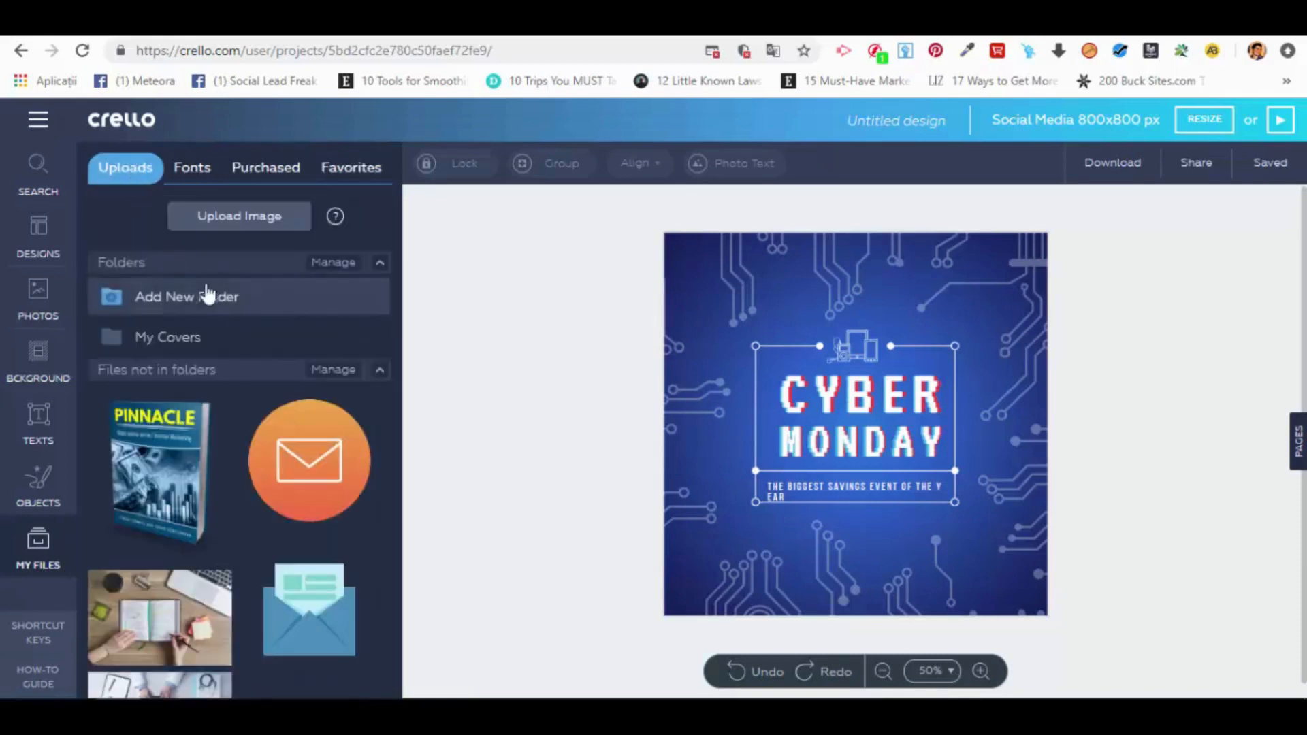
Step: Upload the image named 2 from the Downloads folder and open the management view for files not in folders
click(274, 222)
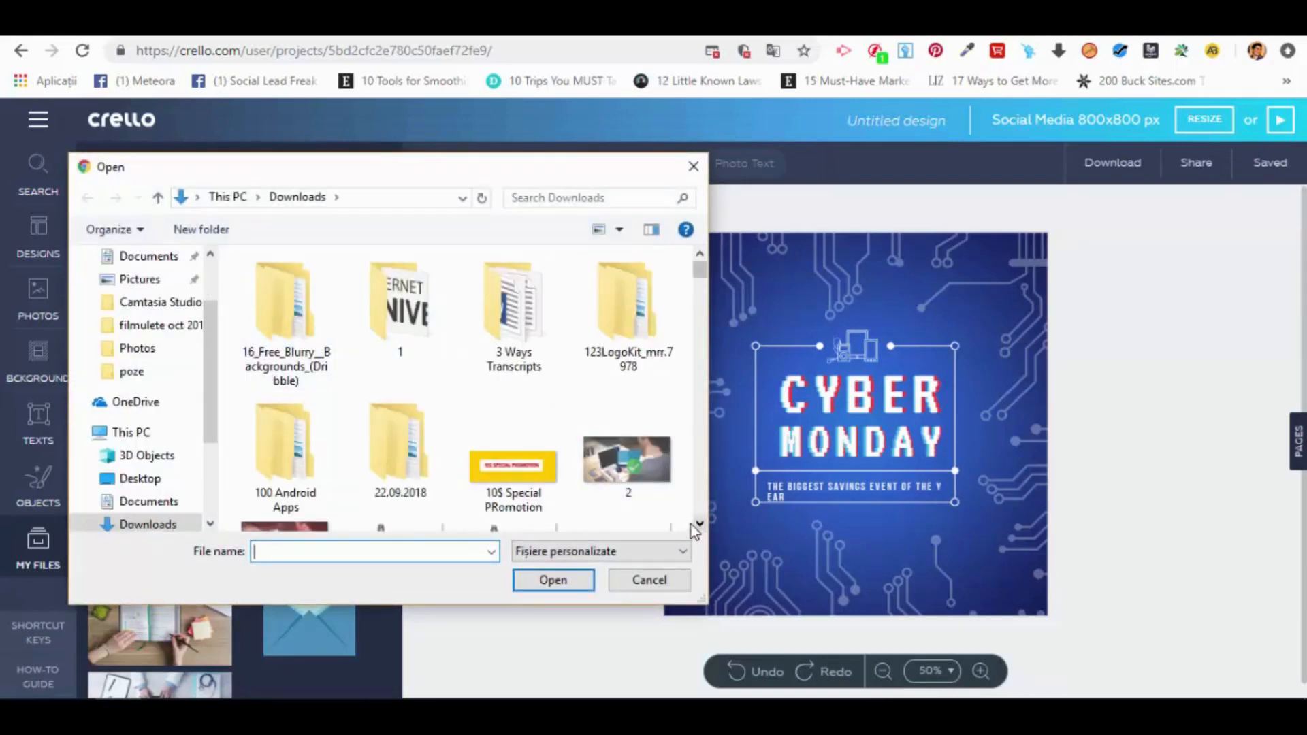
click(699, 523)
click(626, 402)
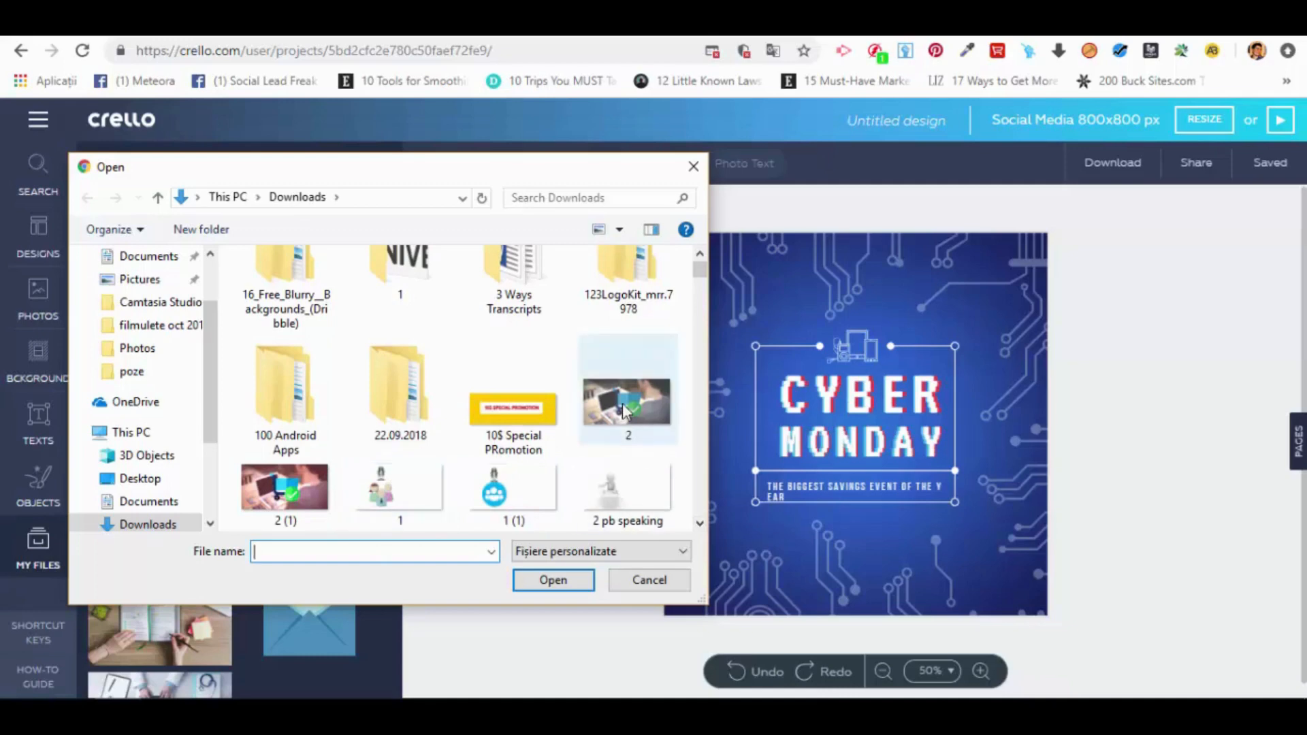
click(565, 577)
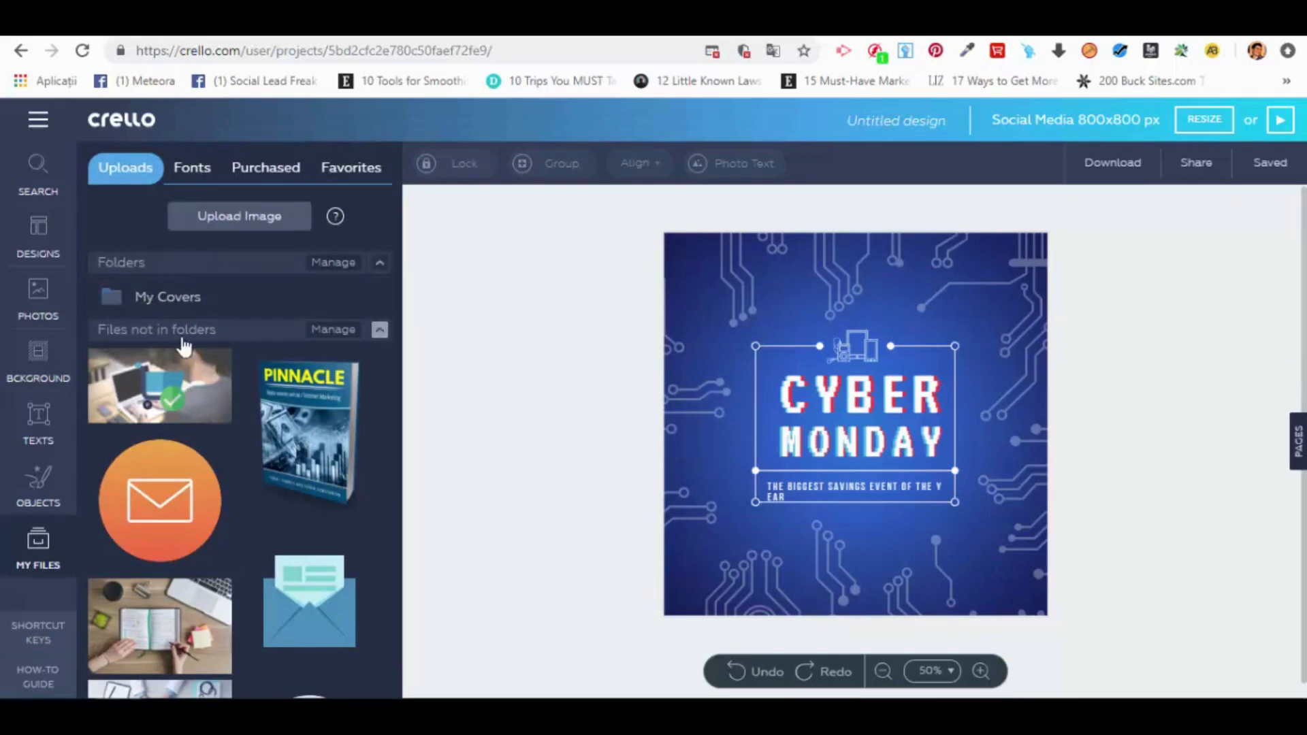
click(330, 332)
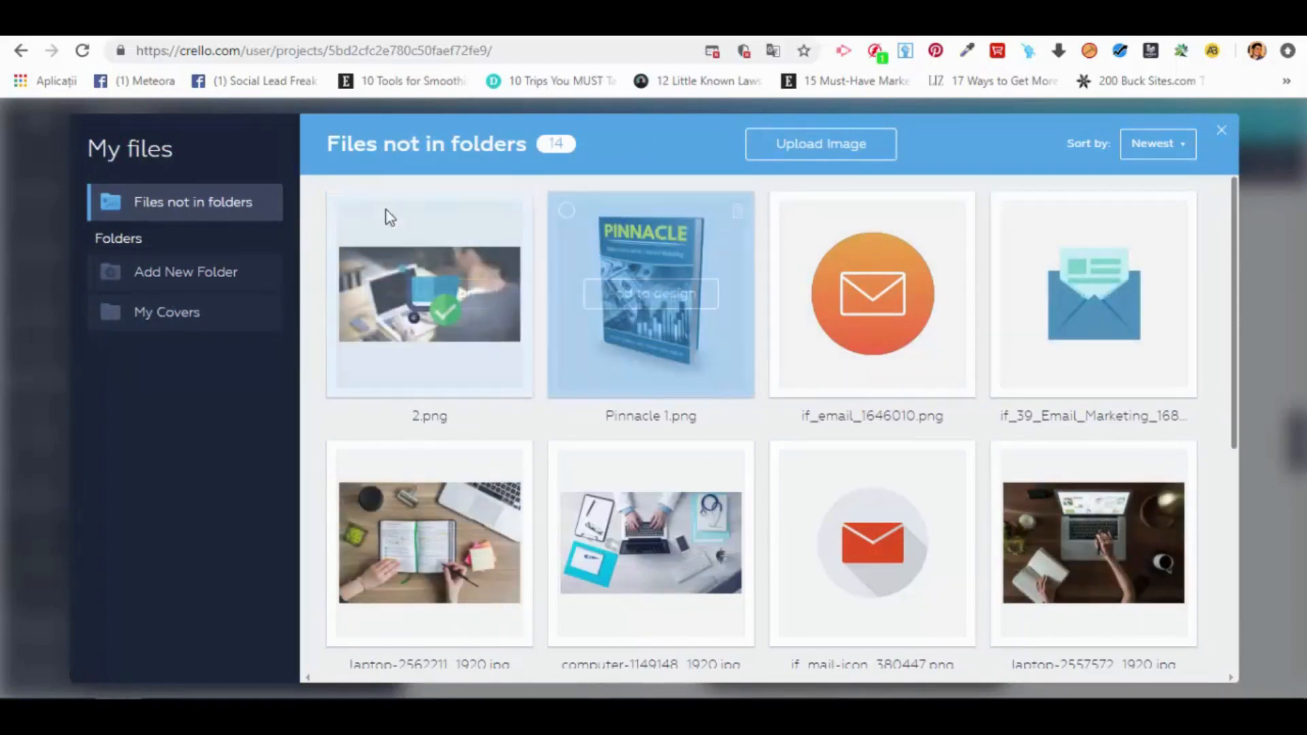
Step: Try multi-selecting the first three files, clear the selection and close the file management view
click(345, 210)
click(563, 216)
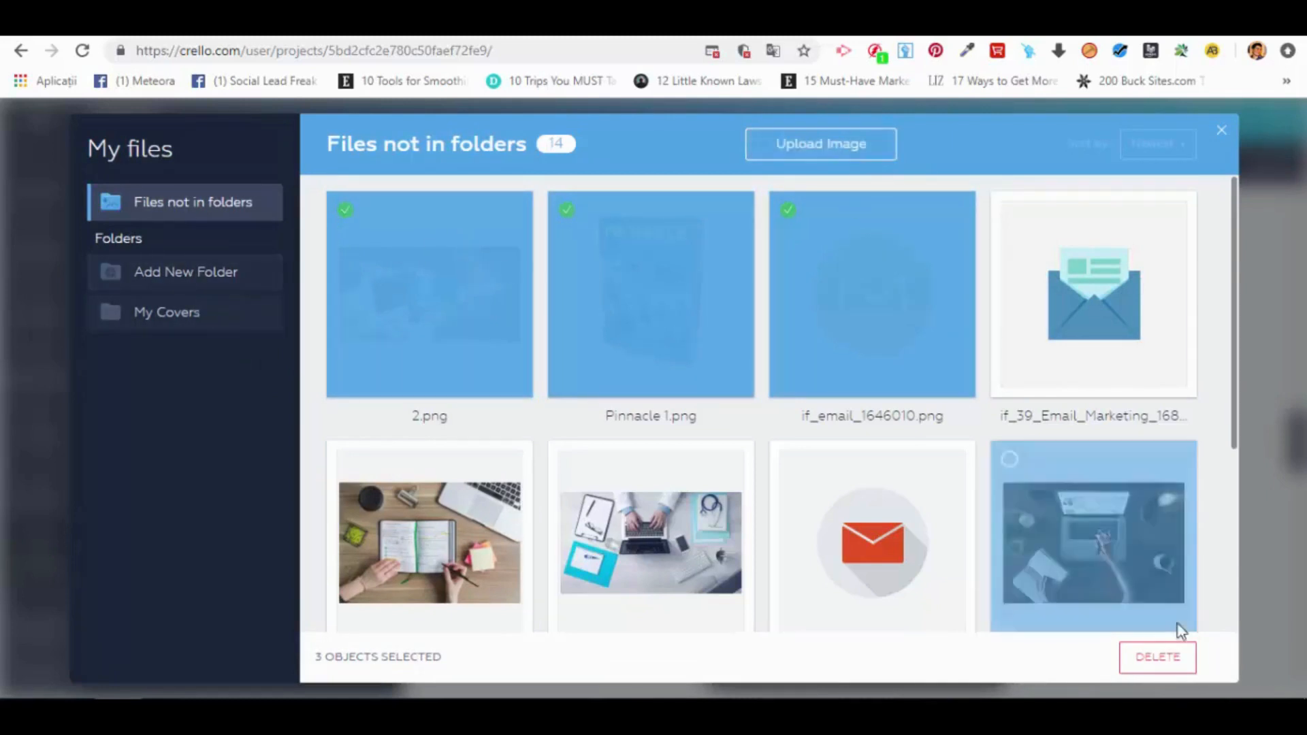
click(565, 210)
click(788, 211)
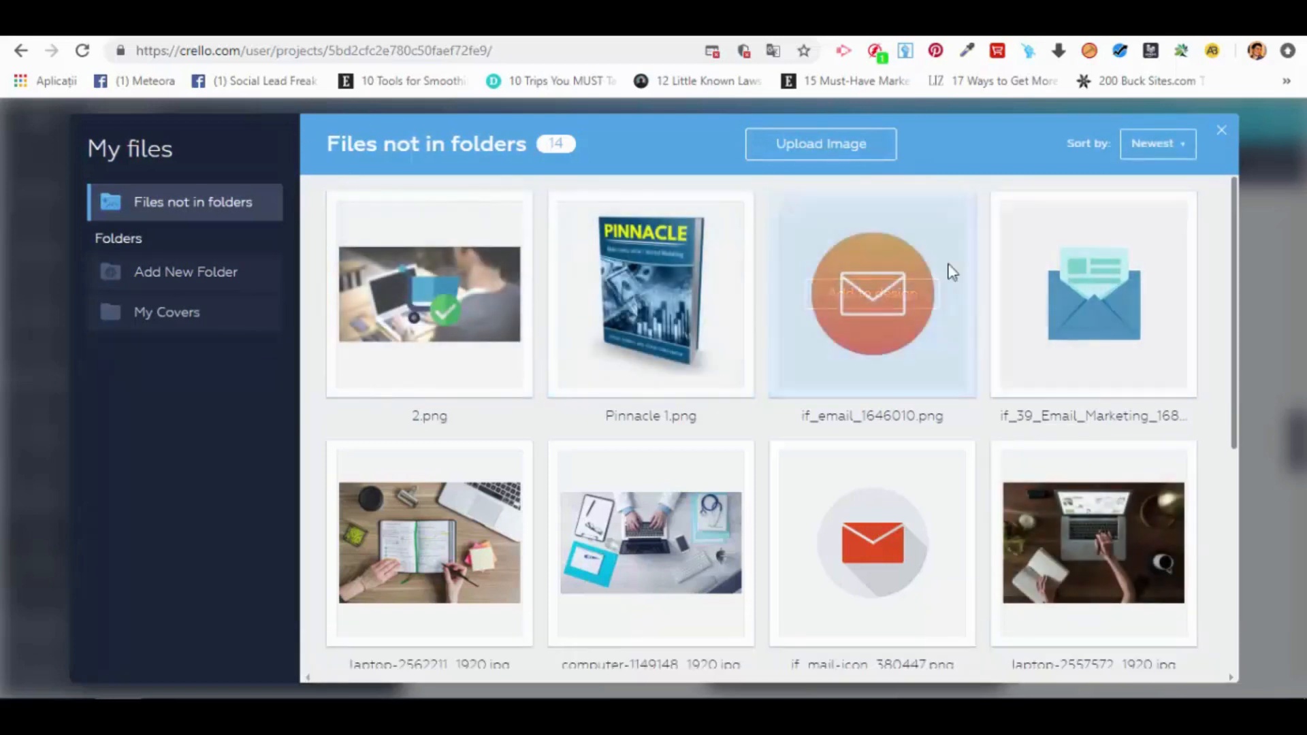
click(1221, 136)
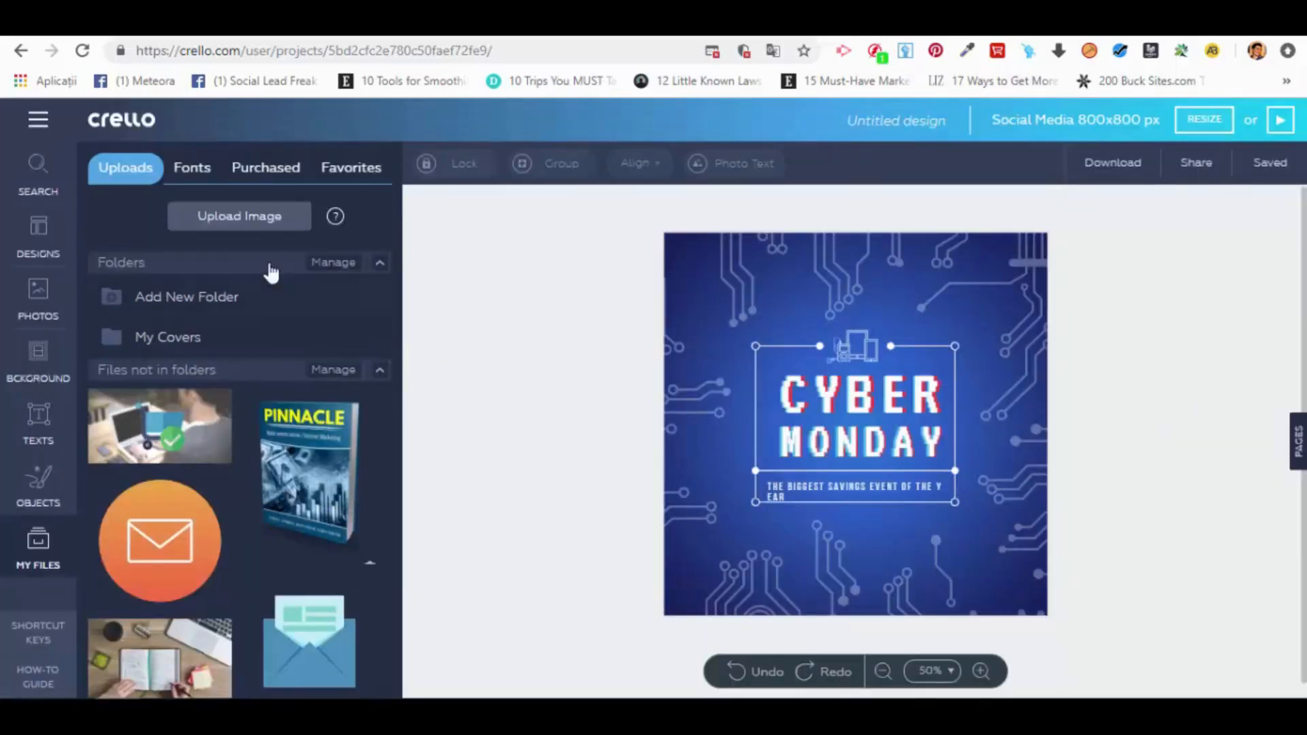
Step: Create a folder named Images and move 2.png, the open-notebook desk photo and the doctor's desk photo into it
click(194, 299)
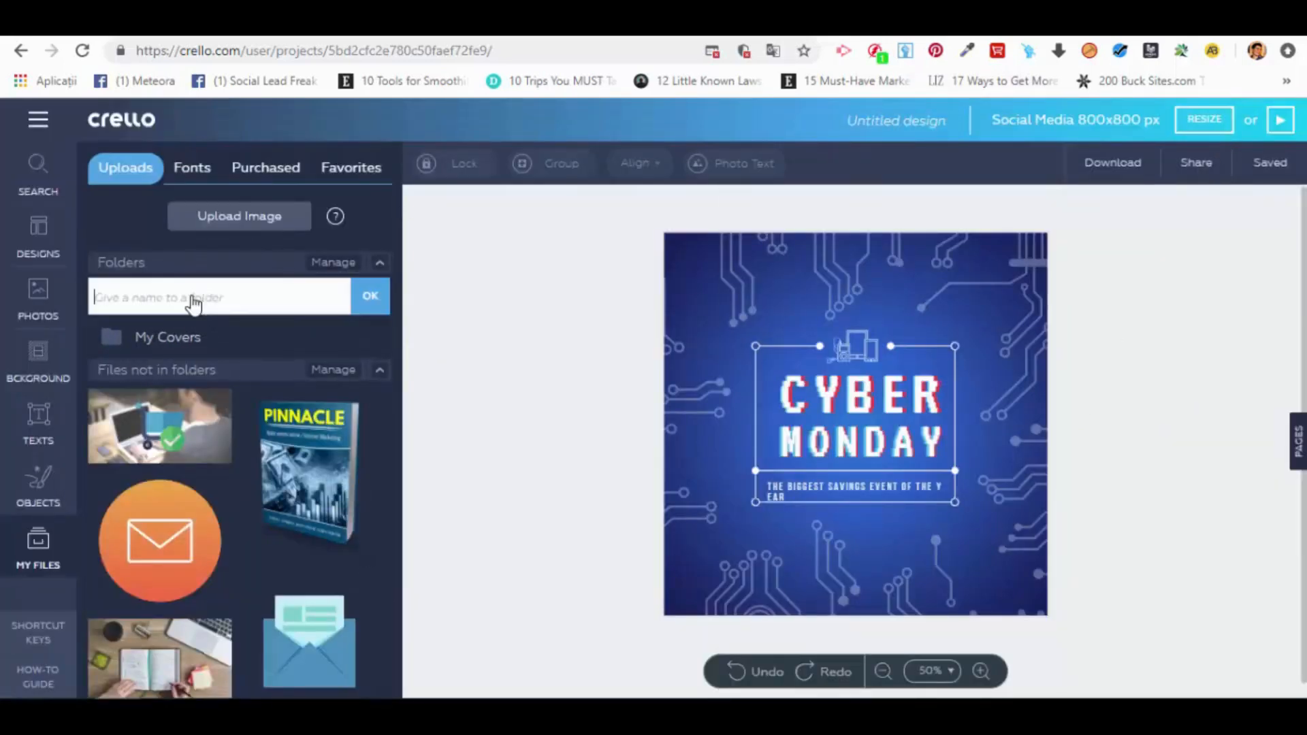
text(Images)
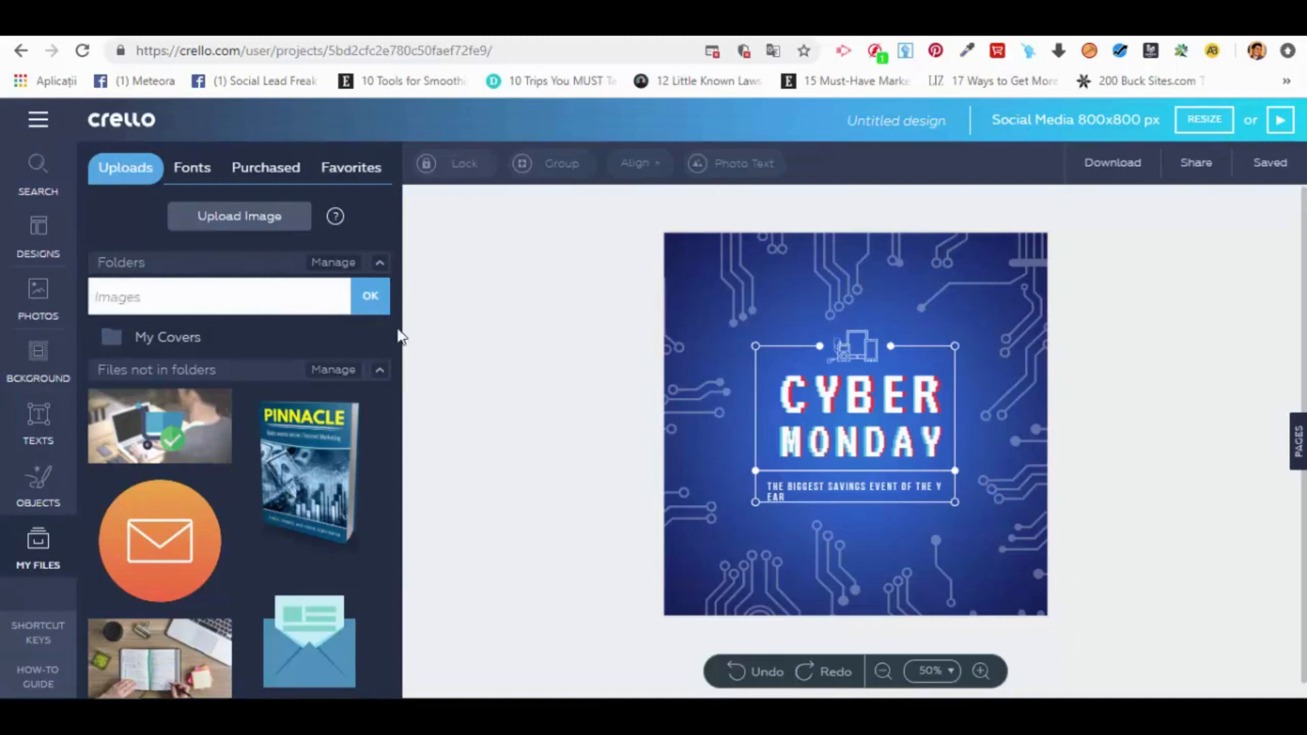
click(373, 299)
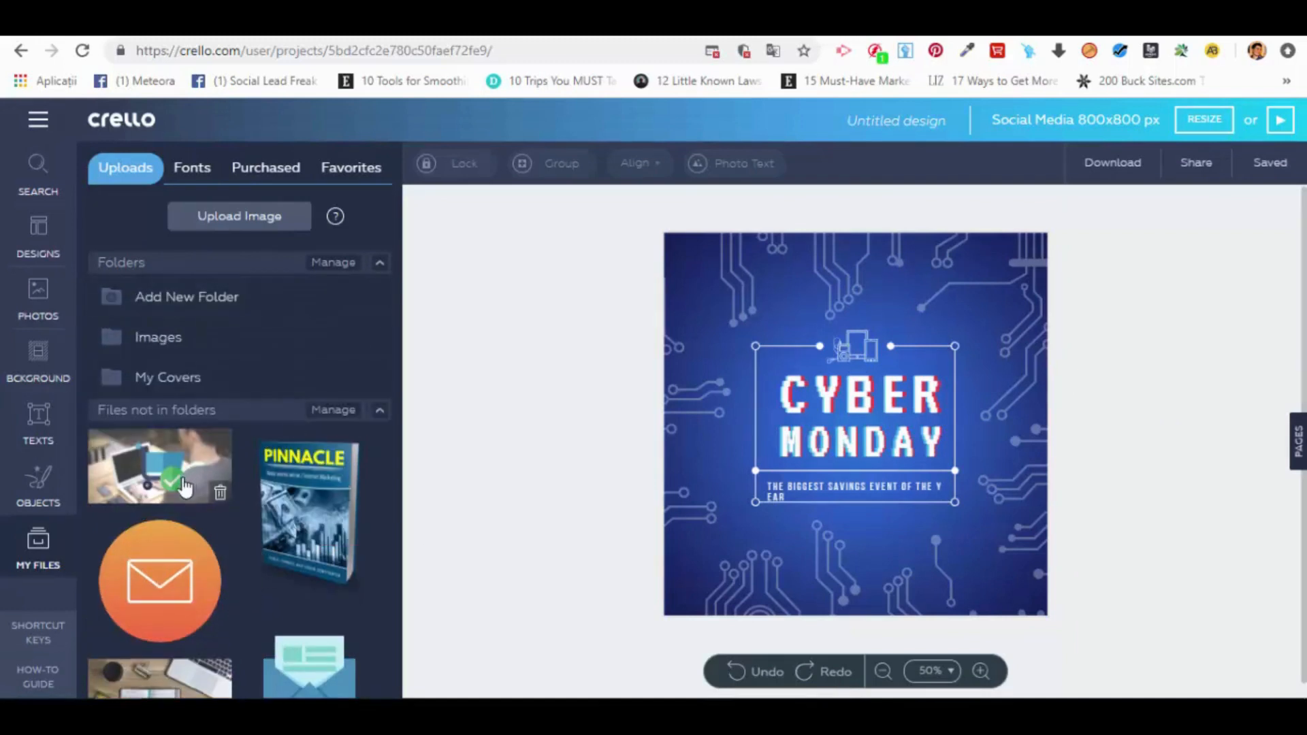
drag(187, 483, 219, 345)
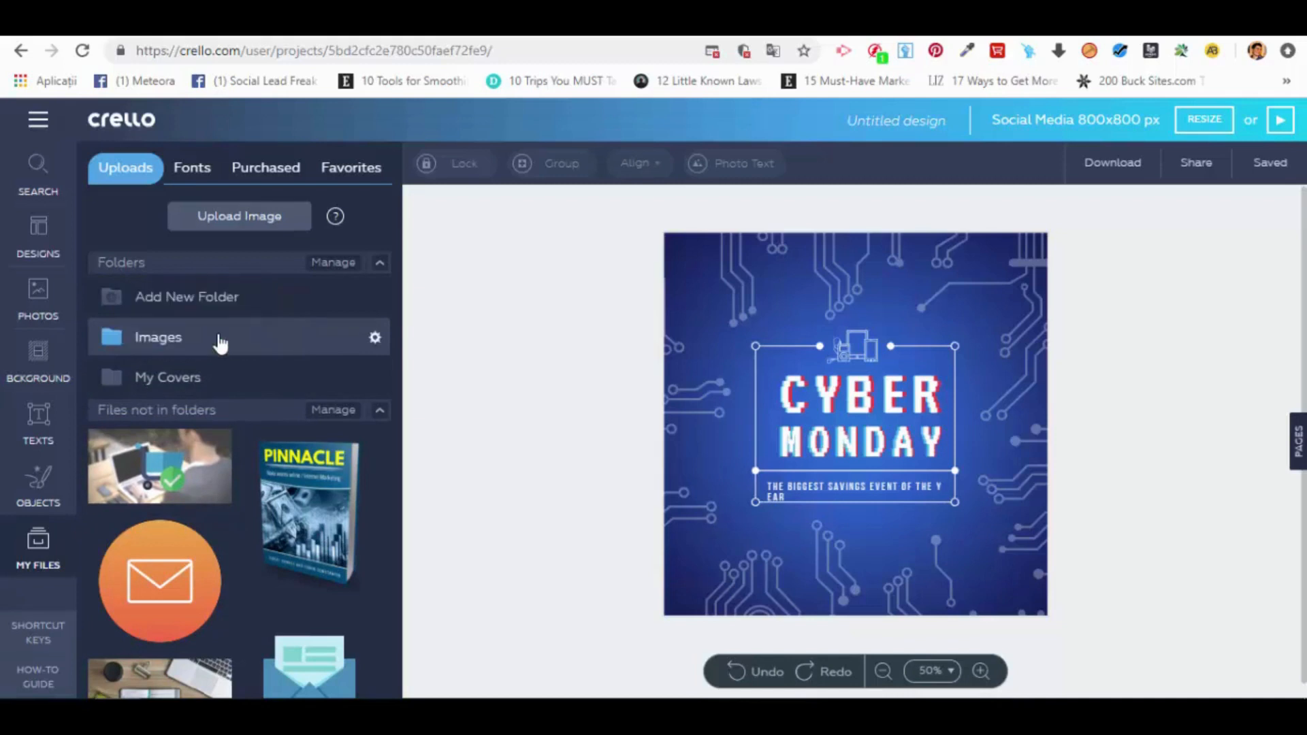
drag(183, 674, 171, 337)
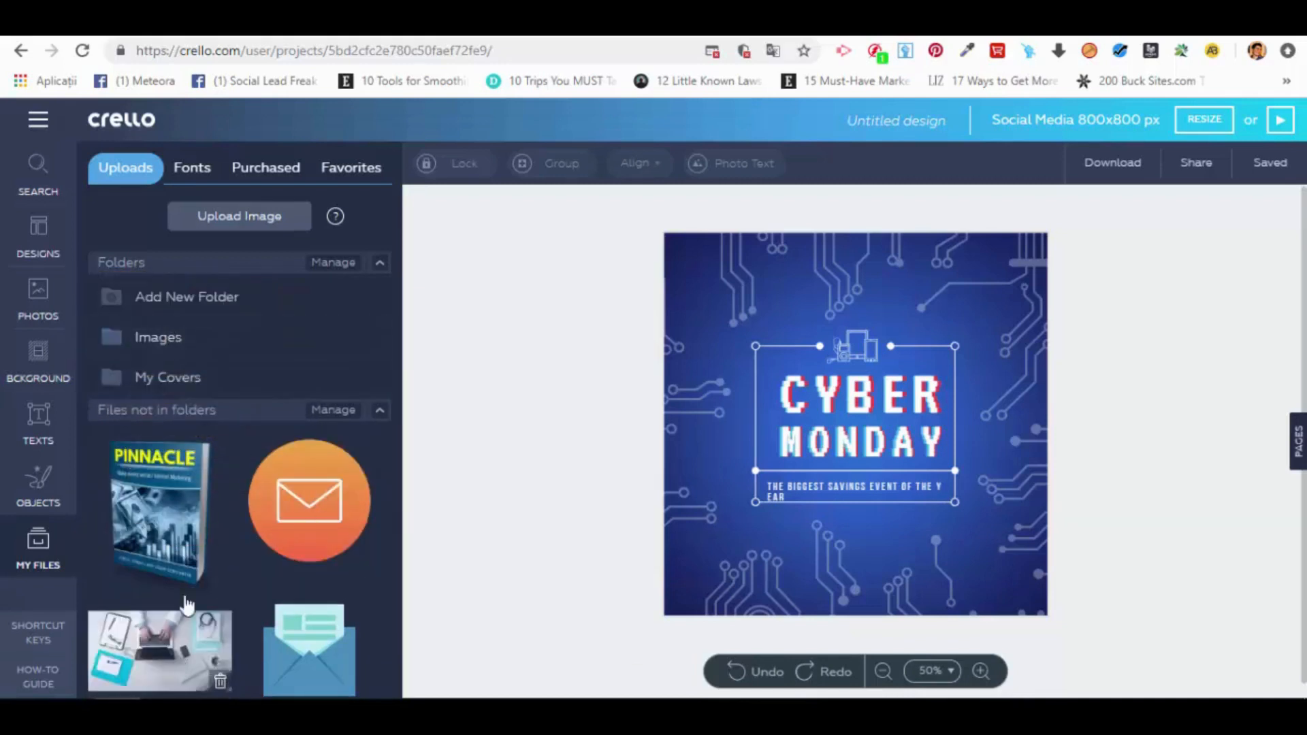
drag(184, 607, 178, 338)
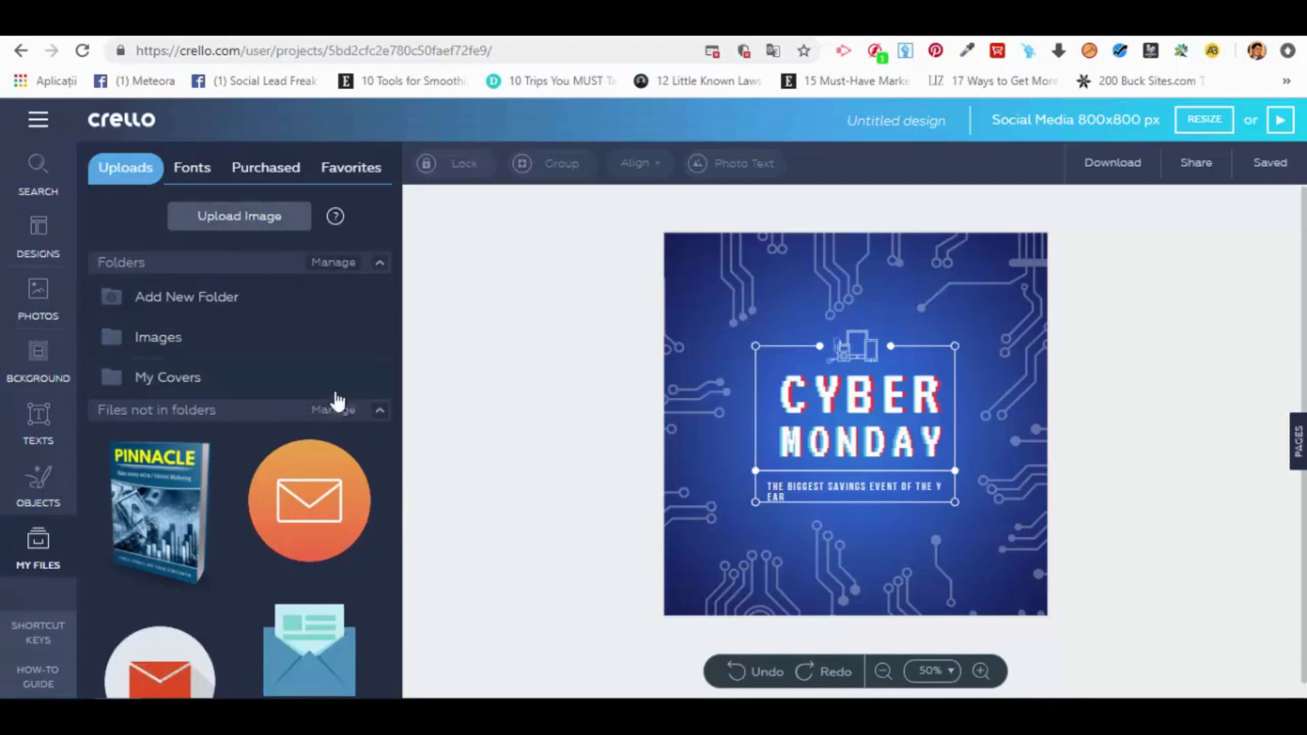
Step: Create a folder named Icons and move the three envelope icons and the PLUS bonuses badge into it
click(192, 308)
text(Icons)
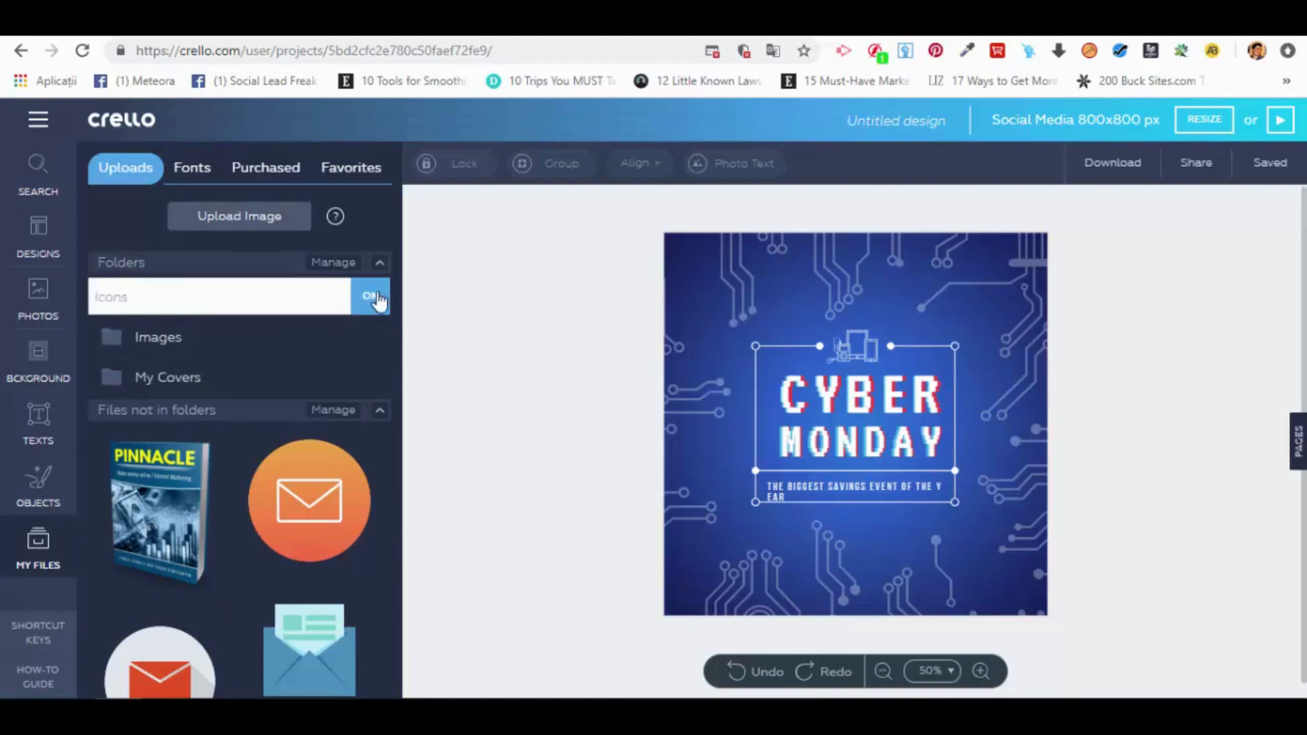
click(376, 300)
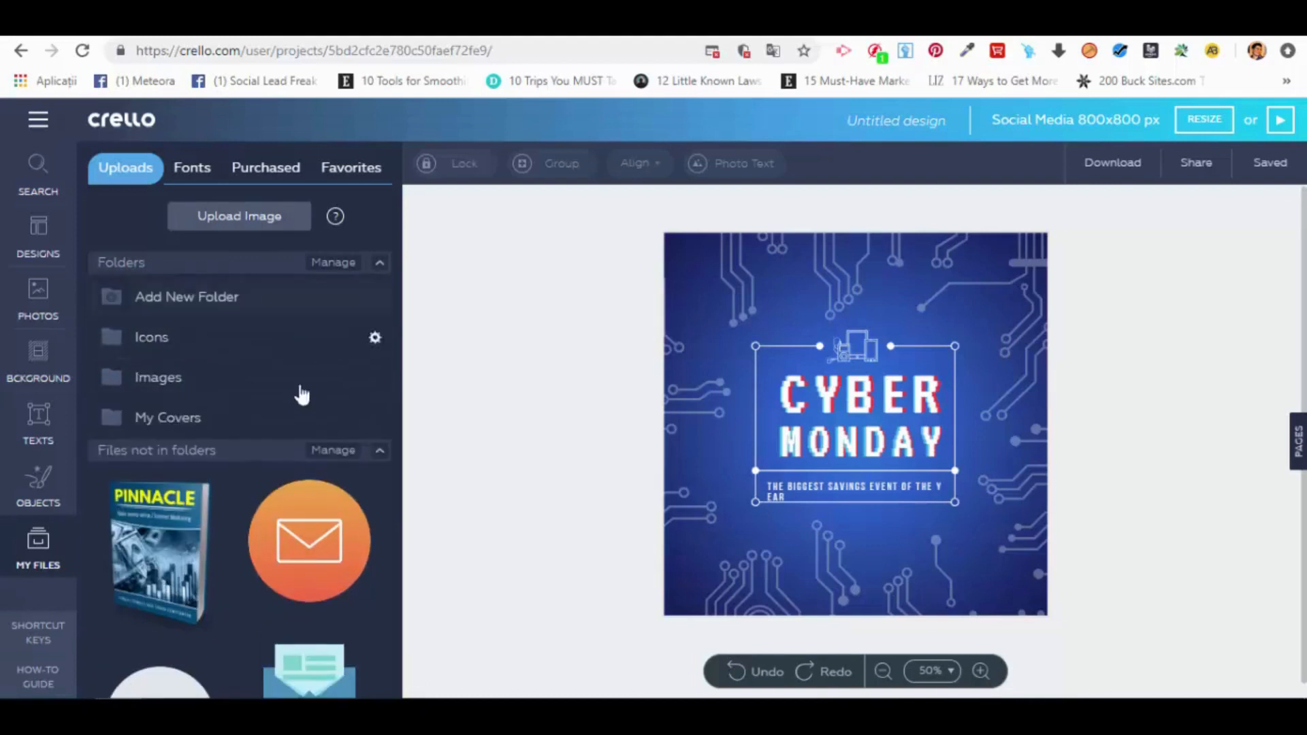
drag(354, 572, 286, 339)
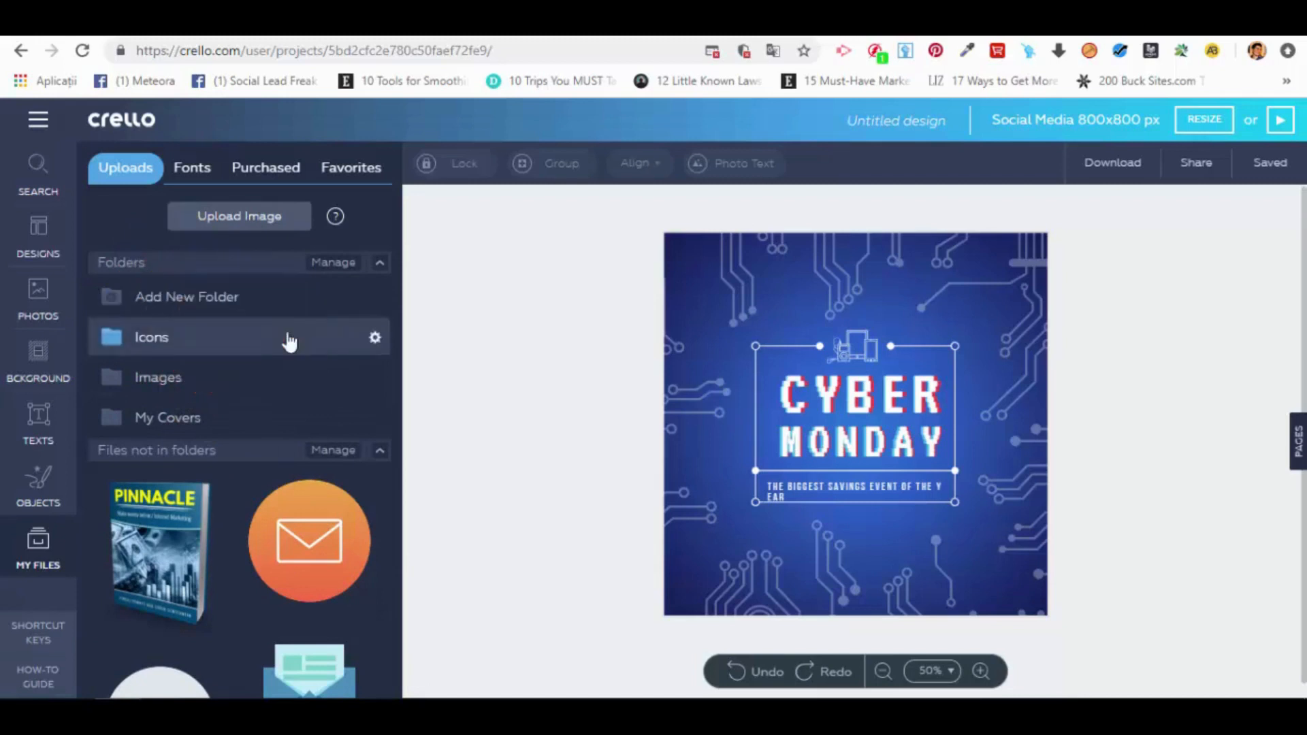
drag(310, 541, 197, 337)
drag(310, 545, 175, 337)
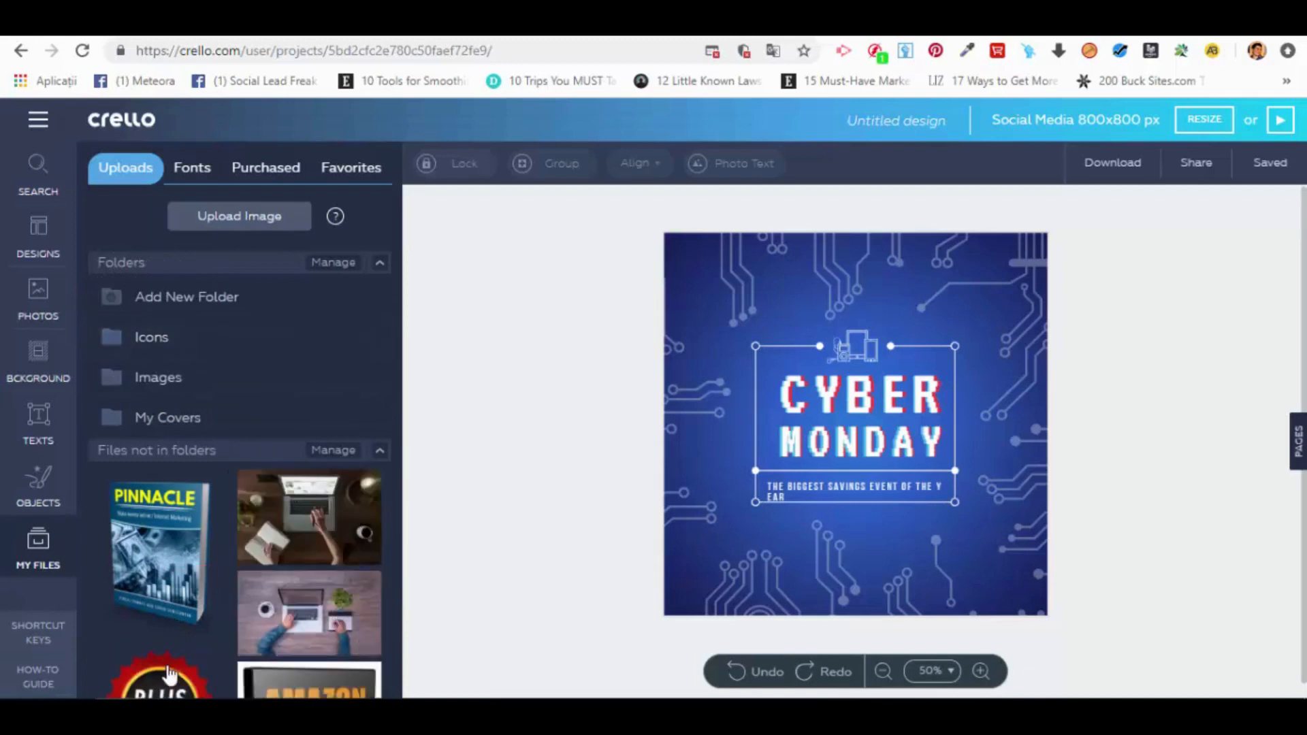
drag(164, 677, 175, 333)
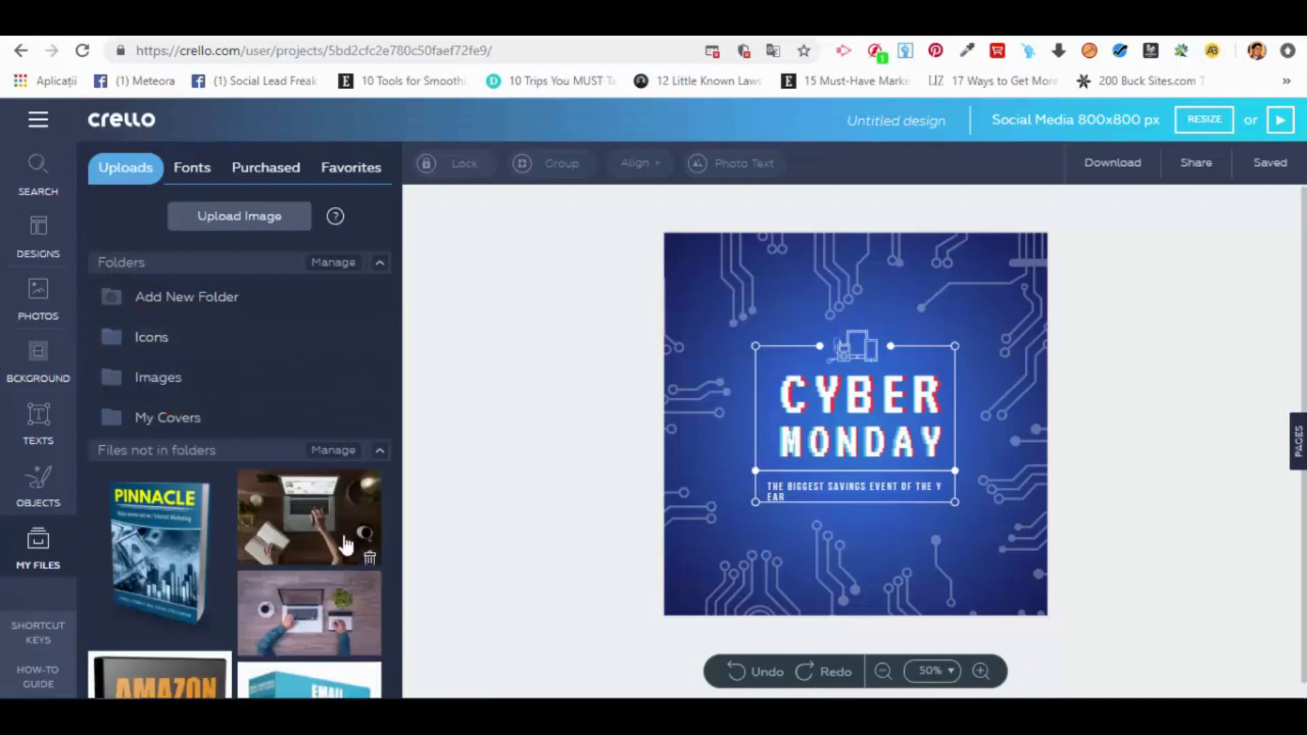
Step: Move the two remaining laptop desk photos into the Images folder
drag(348, 517, 184, 378)
drag(320, 555, 123, 378)
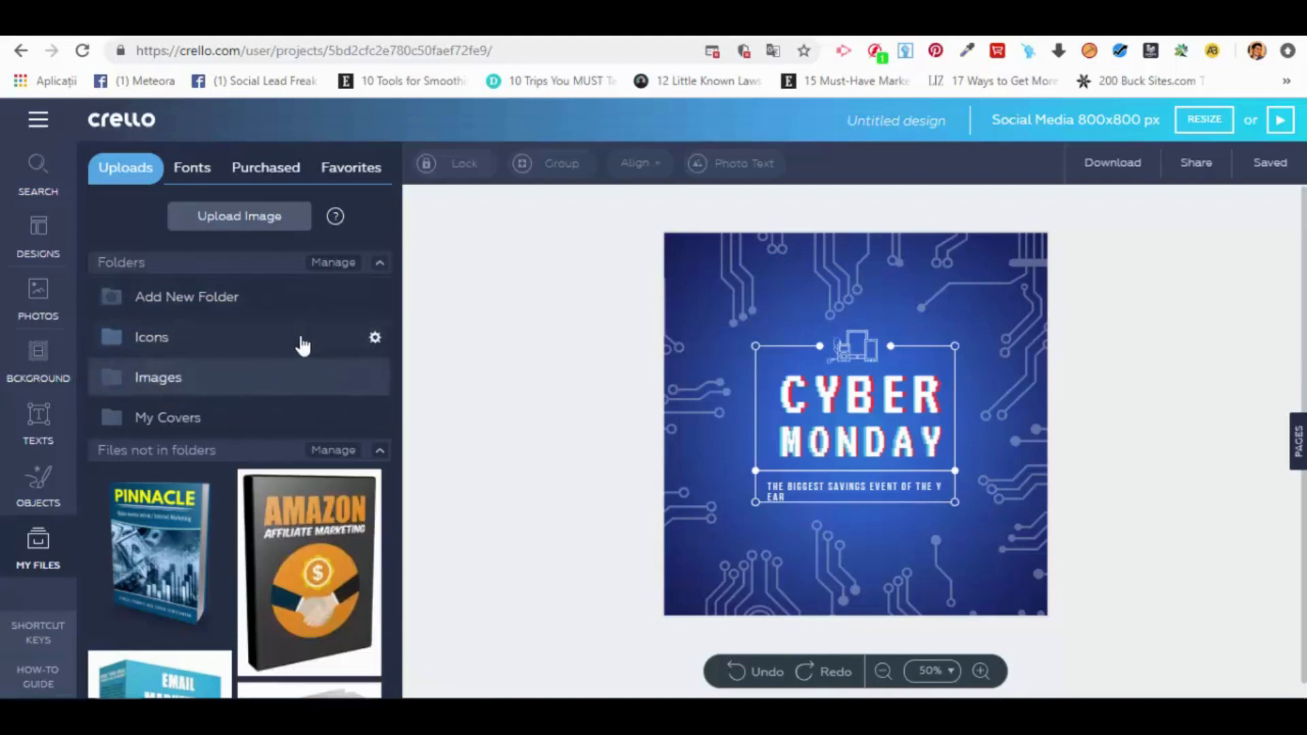
Step: Review the contents of the Icons folder and collapse the list of files not in folders
click(304, 342)
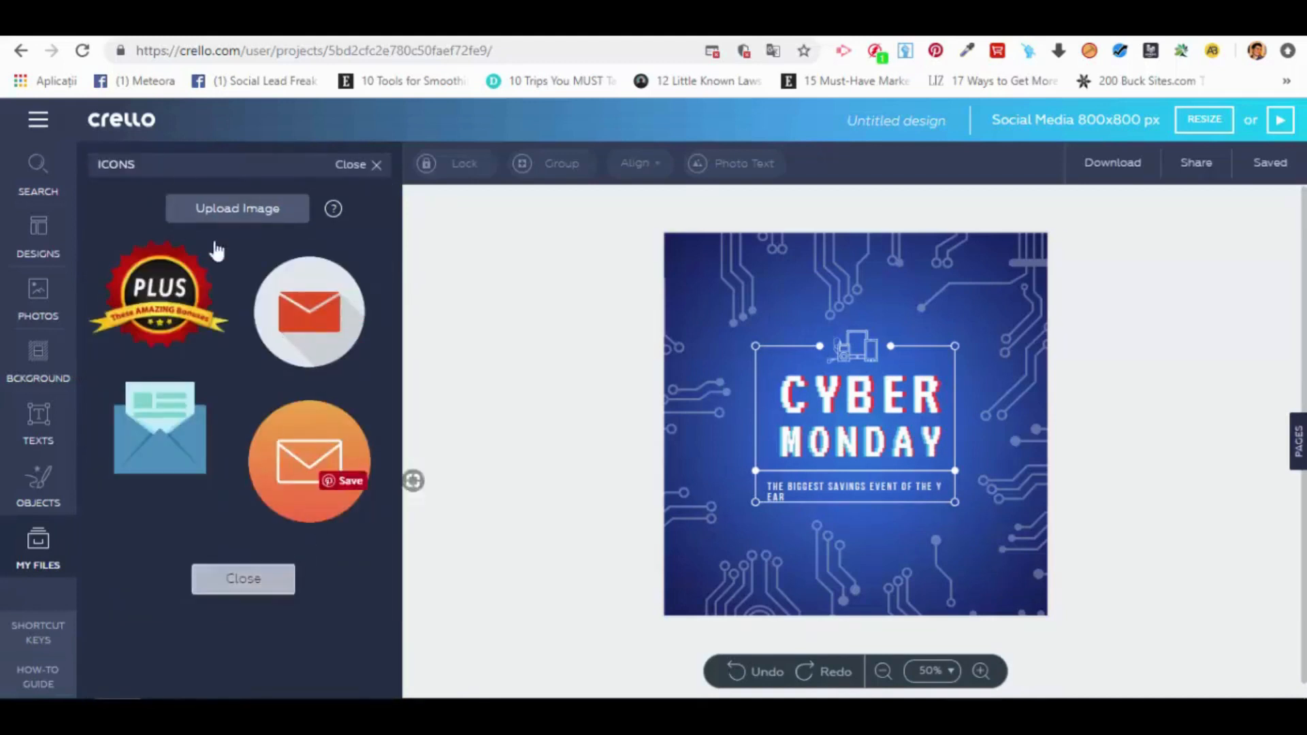
click(260, 582)
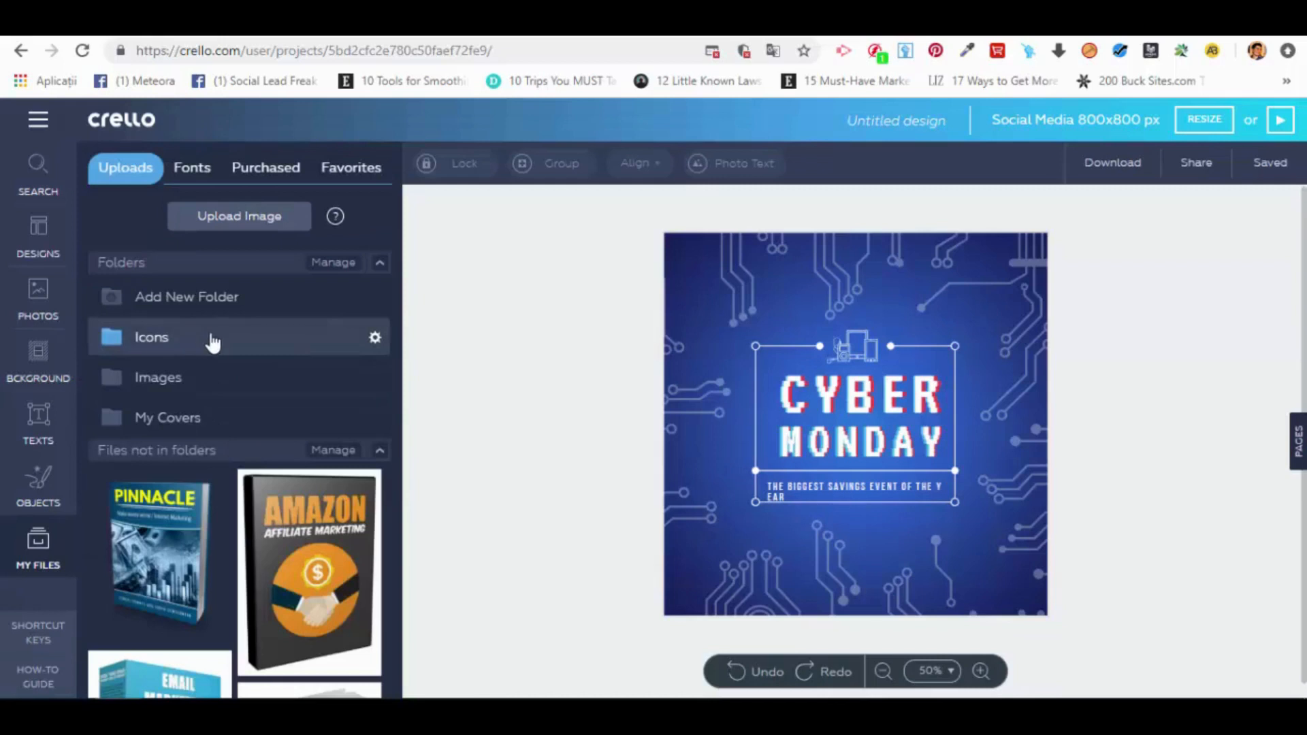
click(204, 340)
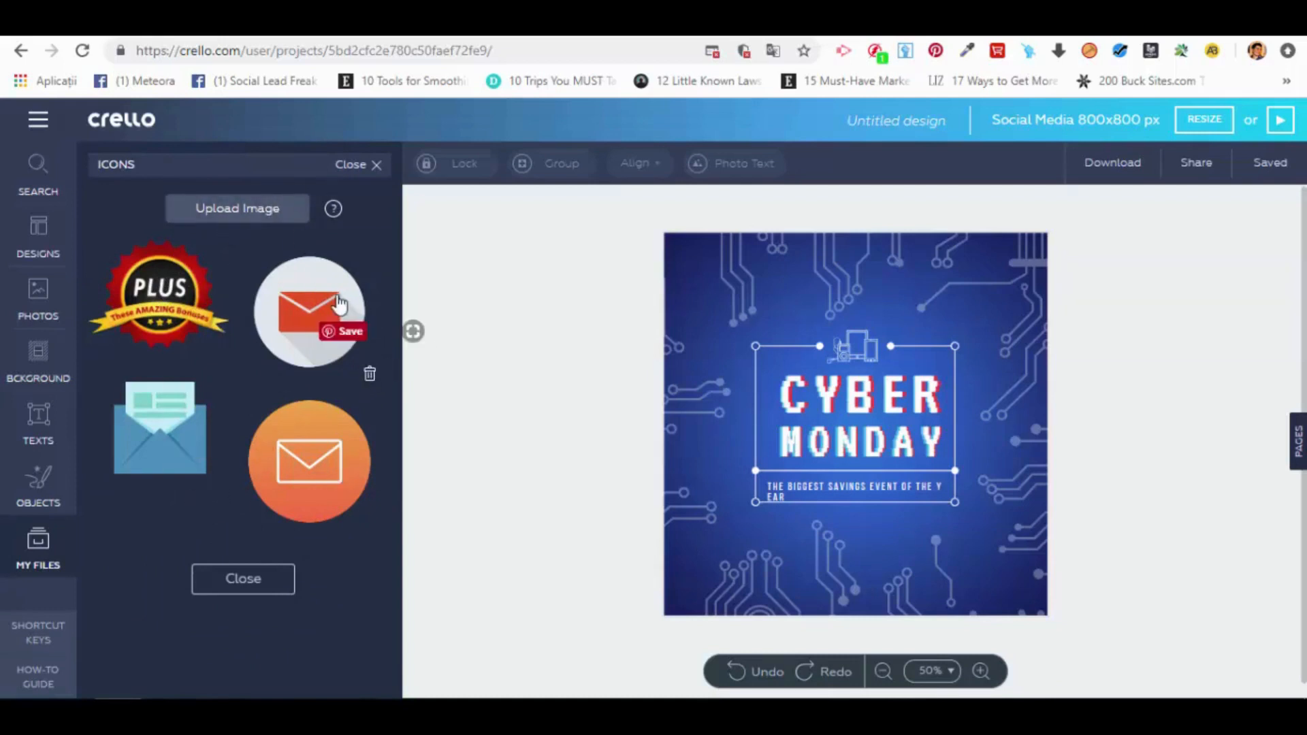
click(255, 572)
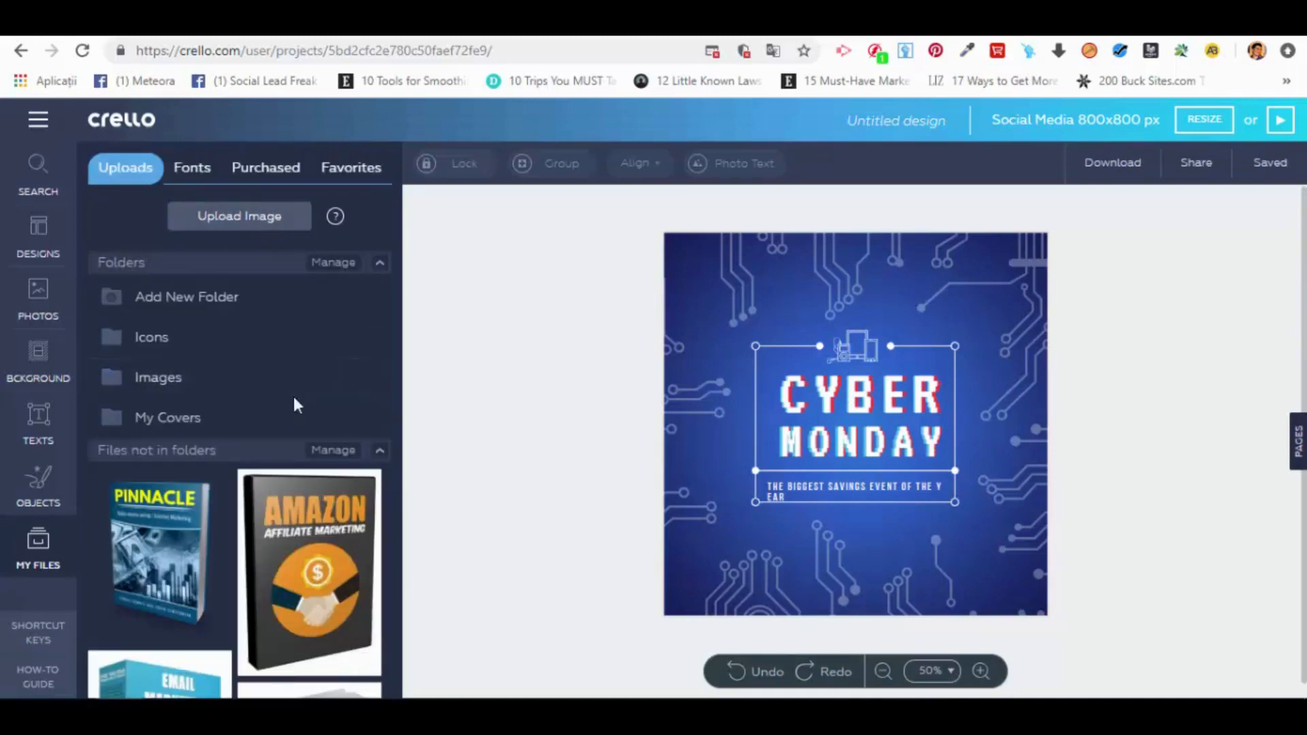
click(379, 450)
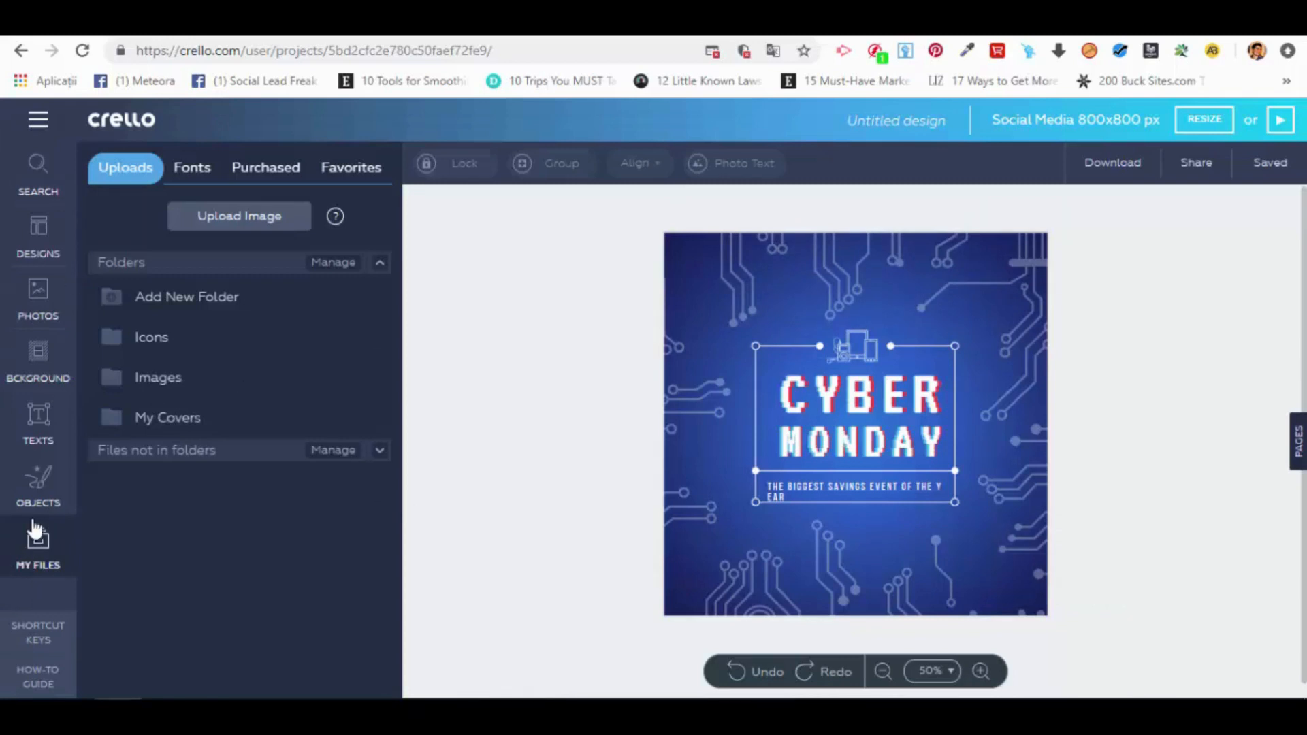
Step: Show the uploaded fonts, switch to the Cool Fonts page on 1001fonts.com and download the Degrassi font
click(198, 169)
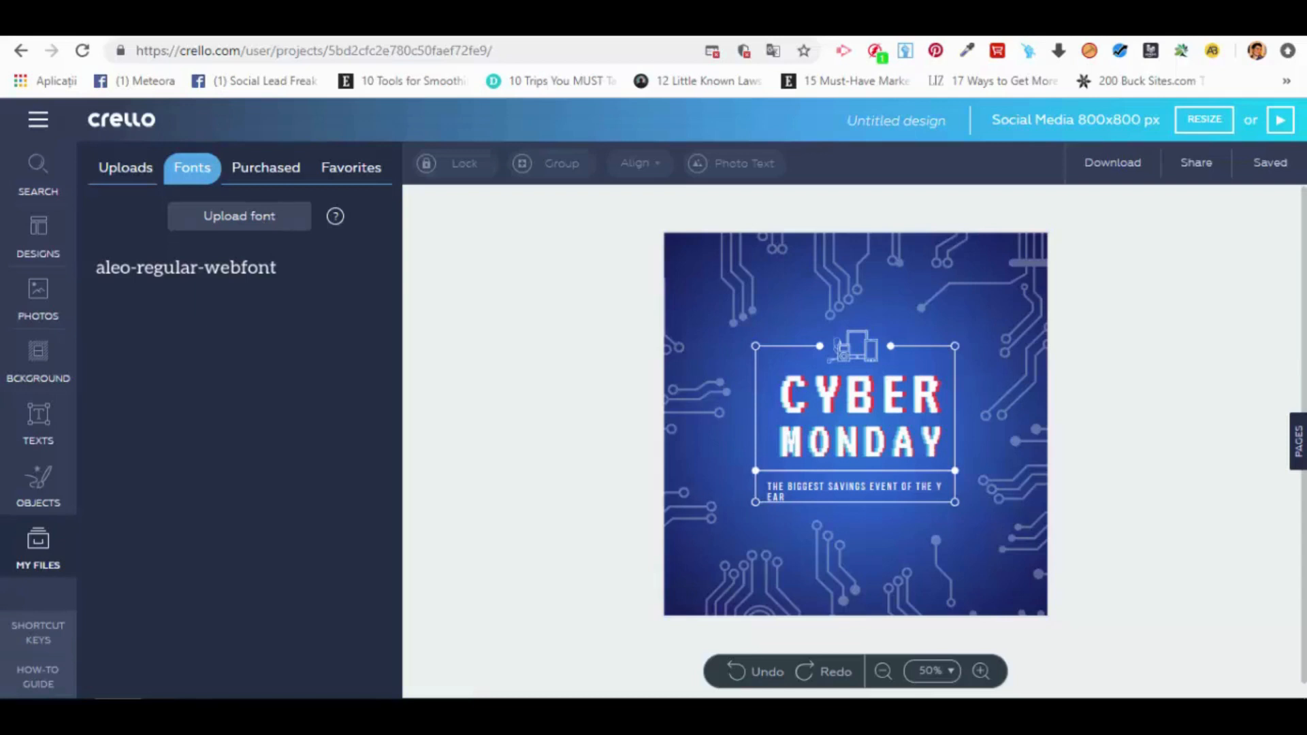
click(475, 30)
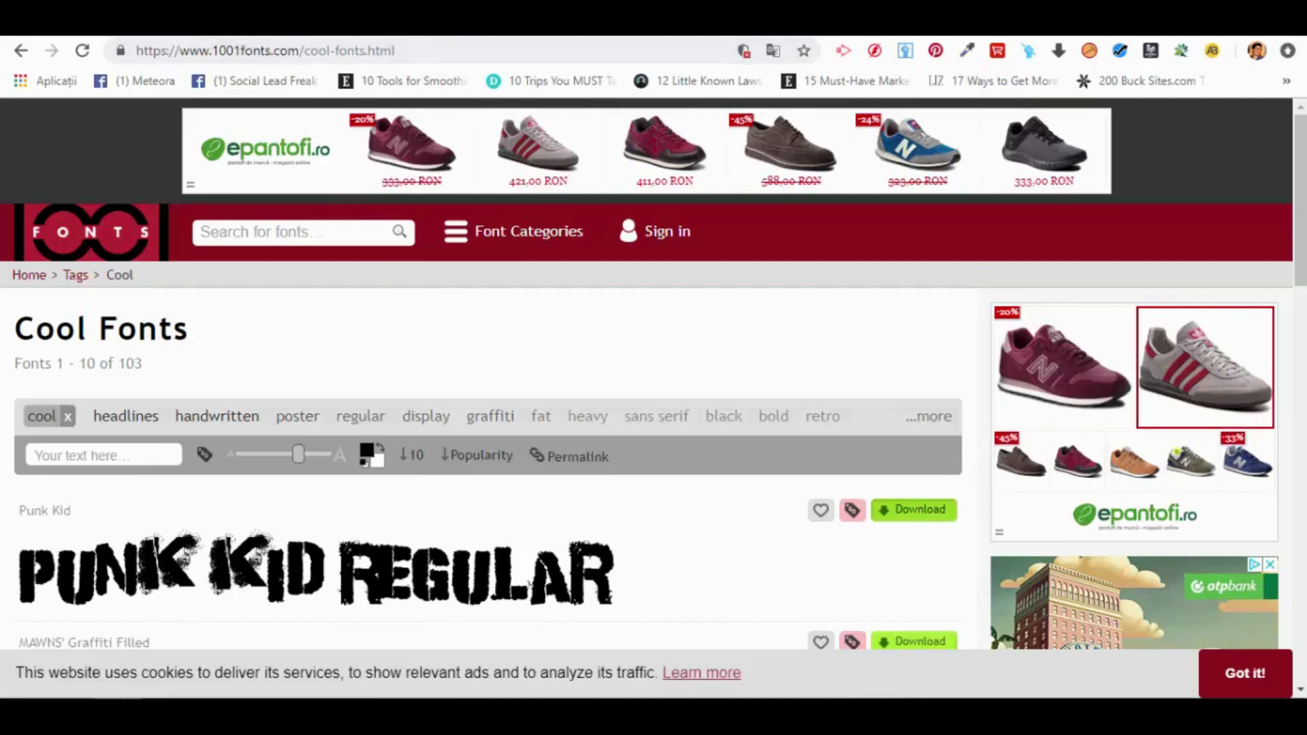
scroll(402, 115, down, 1)
scroll(476, 374, down, 4)
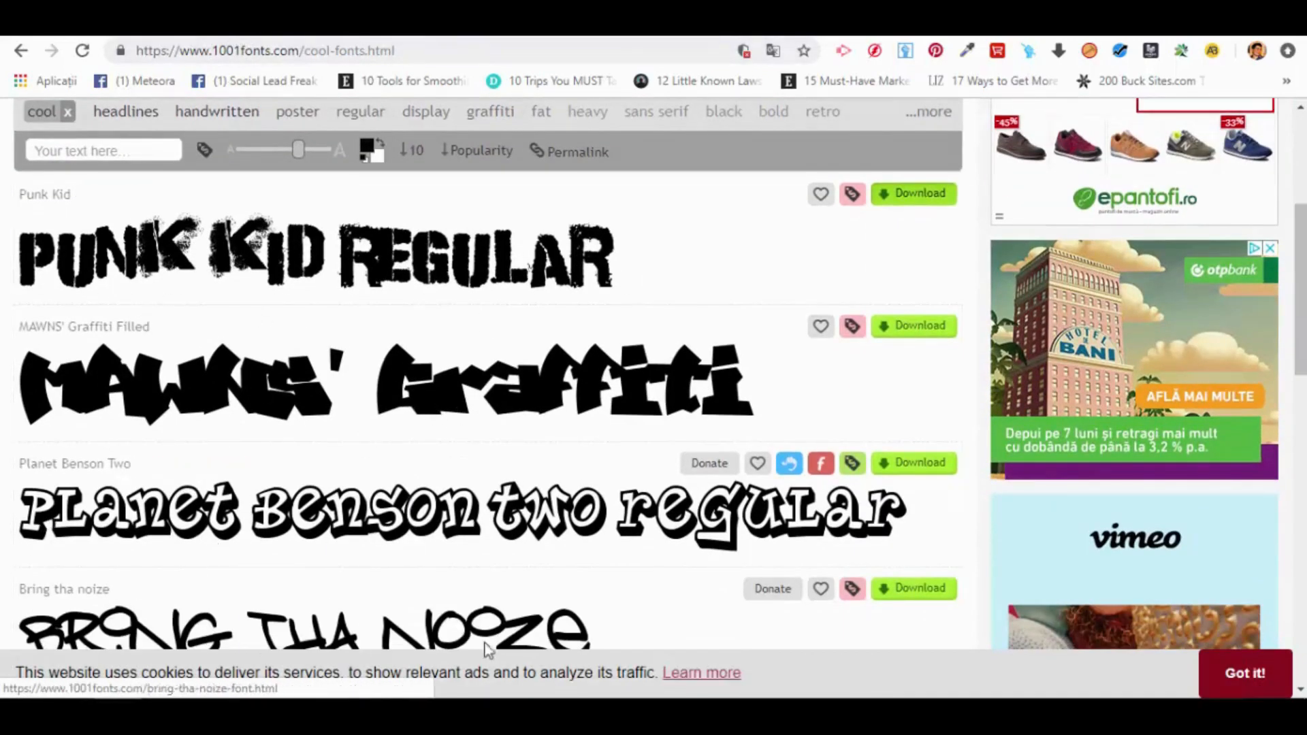
scroll(680, 443, down, 2)
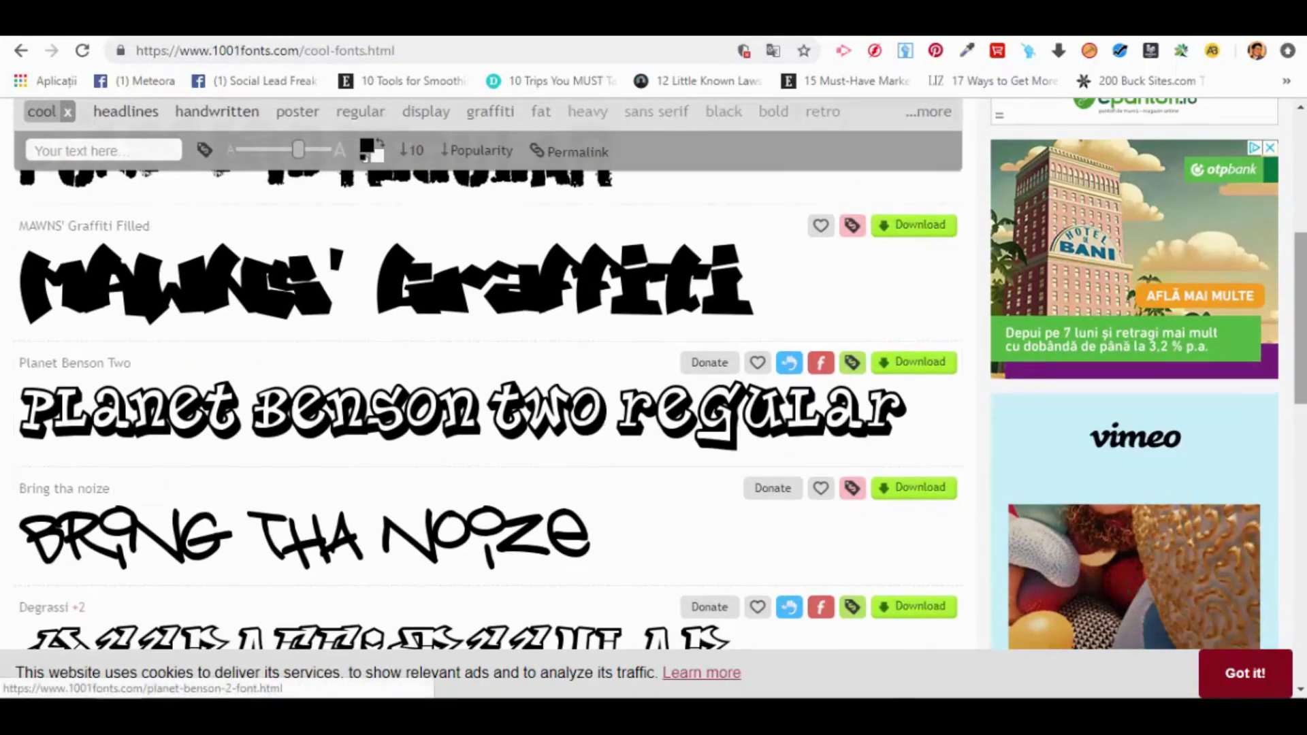
scroll(477, 409, down, 1)
scroll(653, 399, down, 3)
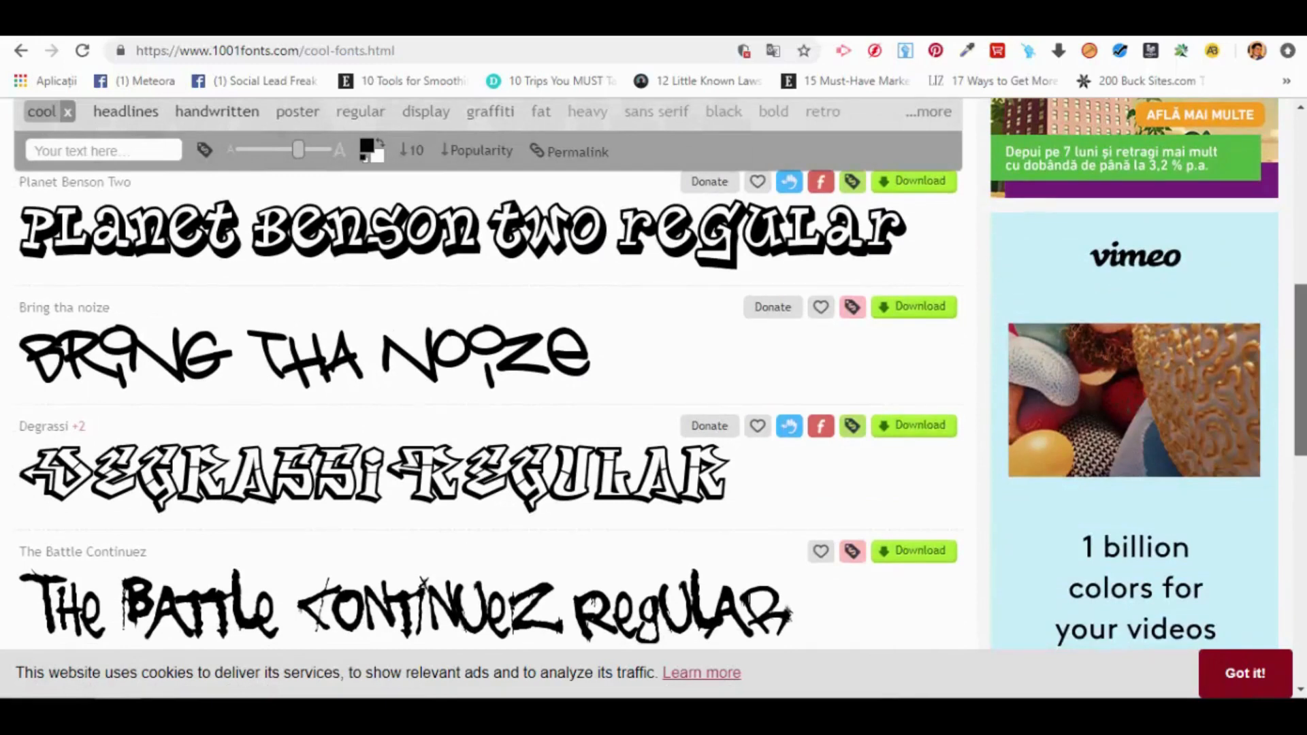
drag(1300, 371, 1300, 426)
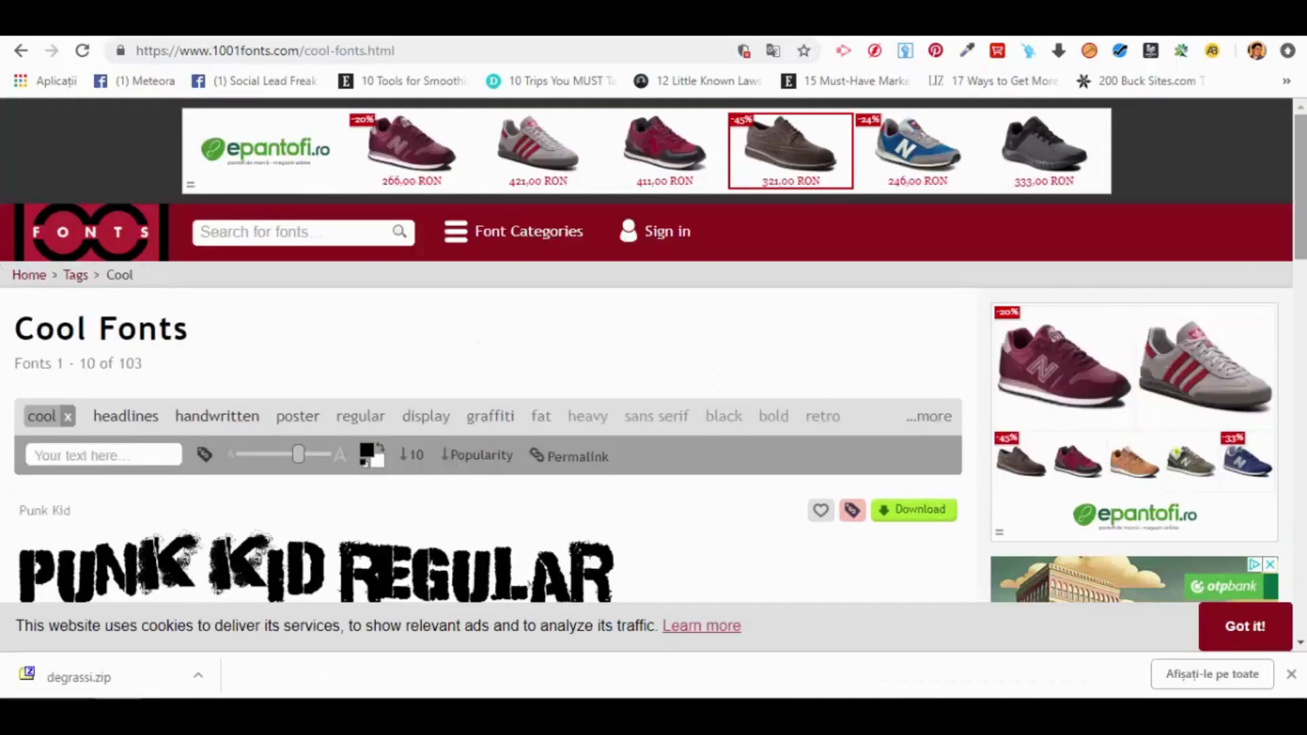
drag(1300, 241, 1303, 417)
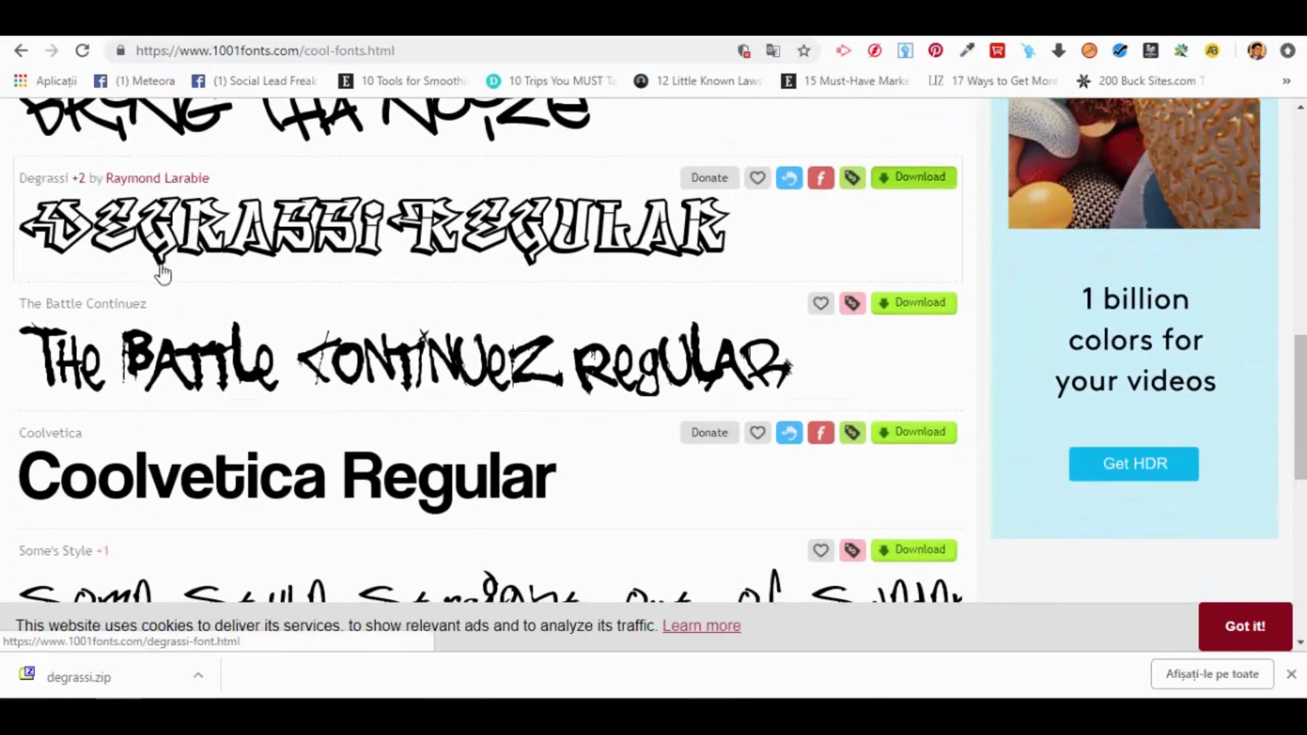
Step: Locate degrassi.zip in the Downloads folder and extract it with 7-Zip into a degrassi folder
click(198, 681)
click(251, 611)
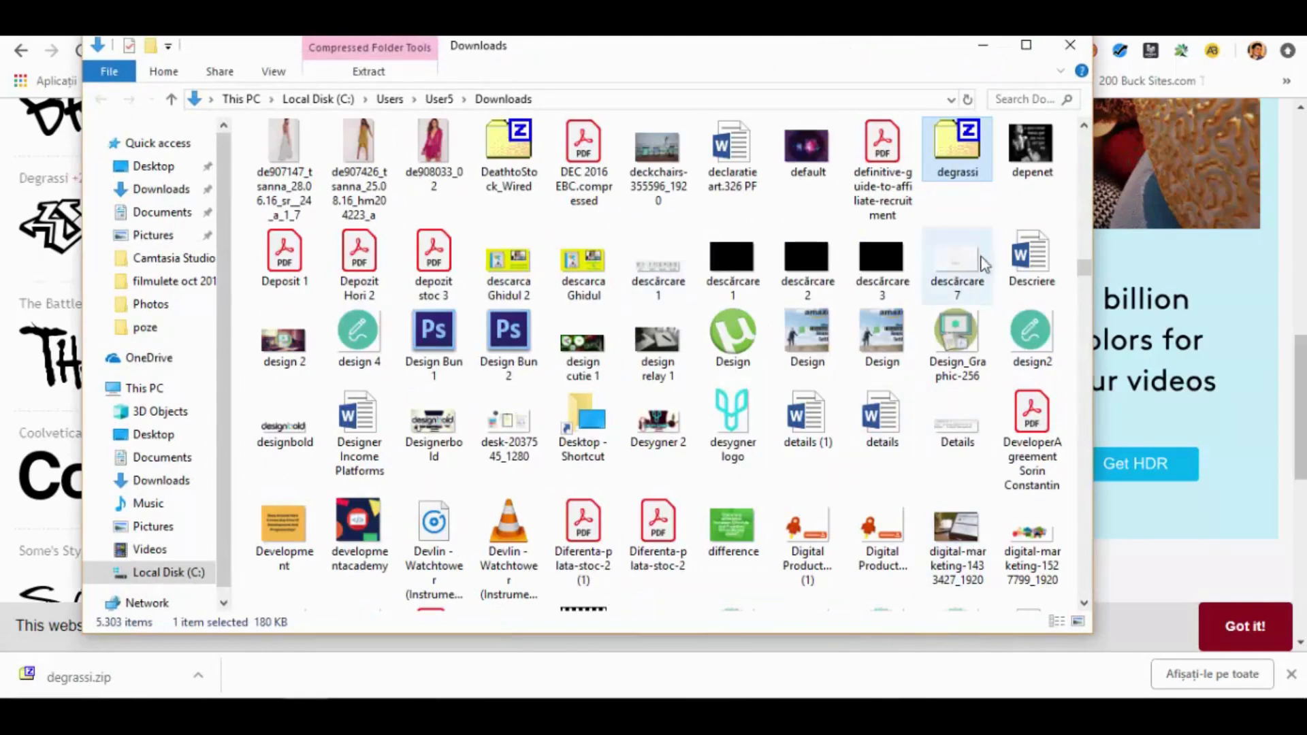
right_click(957, 170)
mouse_move(1040, 208)
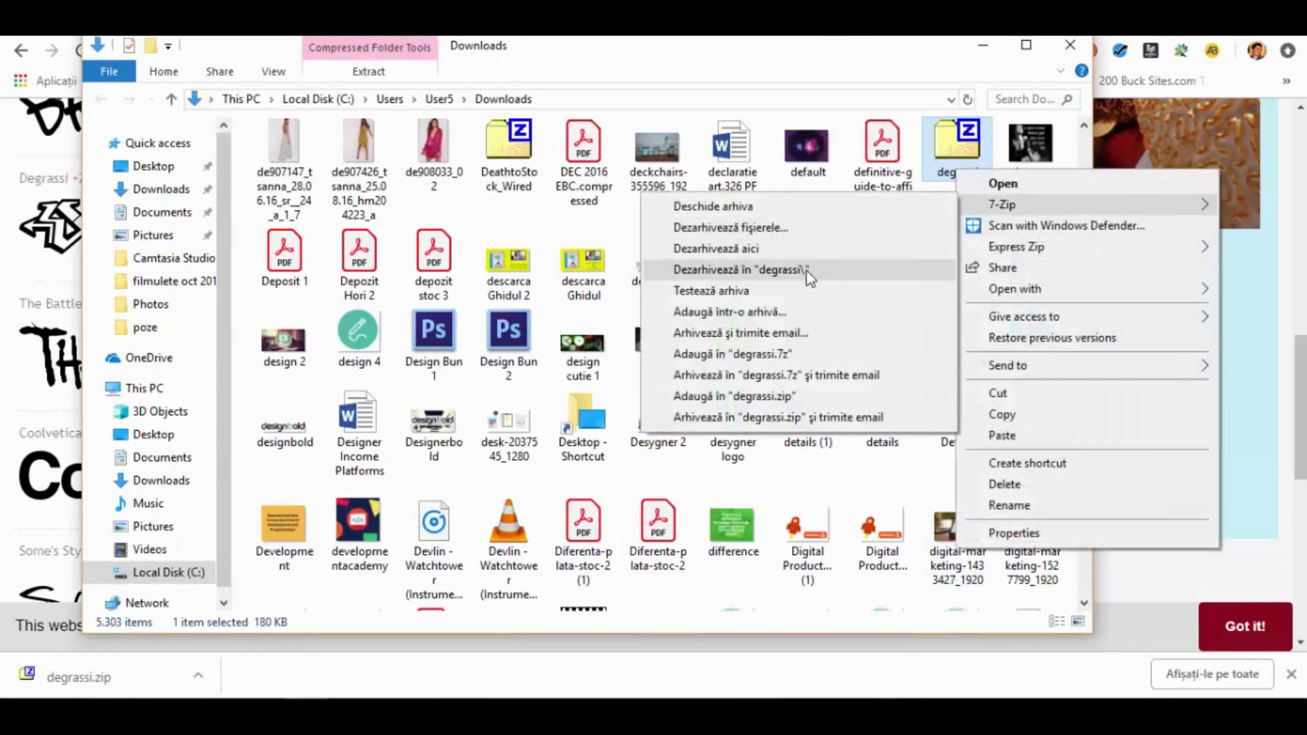
click(1067, 46)
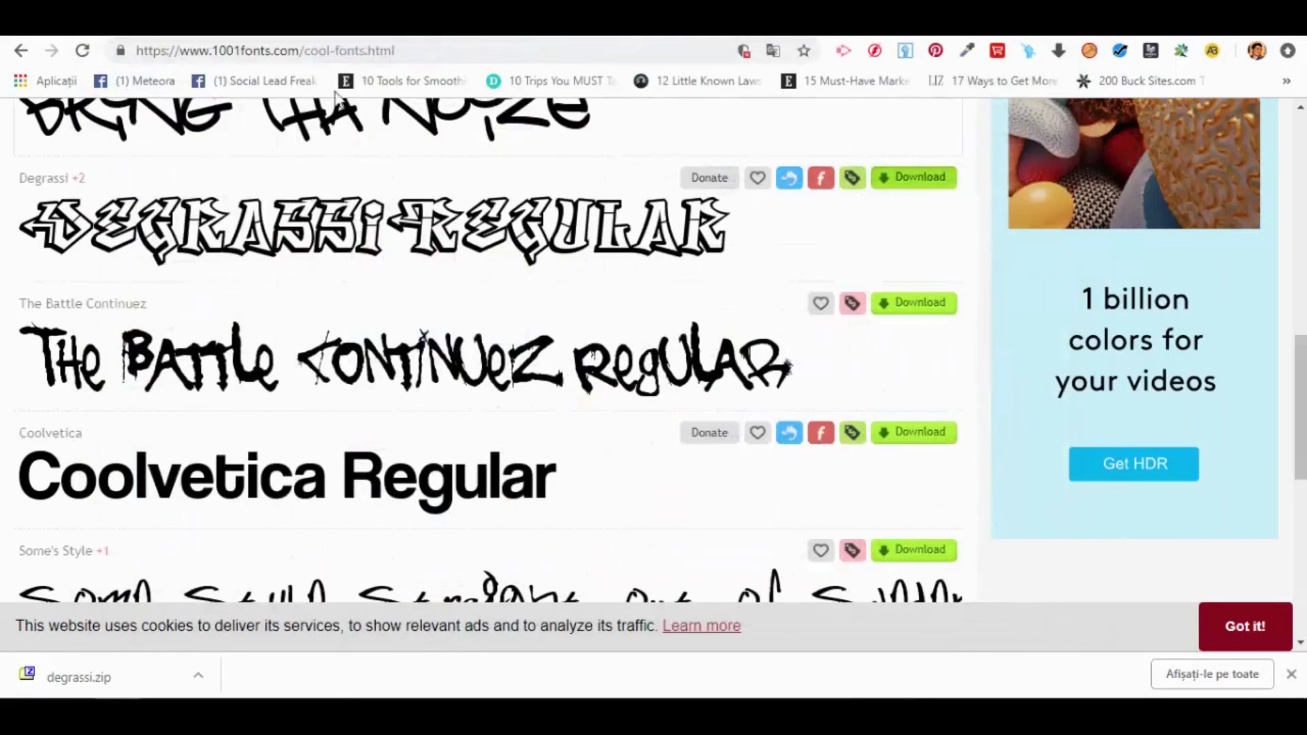
Step: Switch back to Crello and upload the degrassi TrueType font from the degrassi folder in Downloads
click(292, 23)
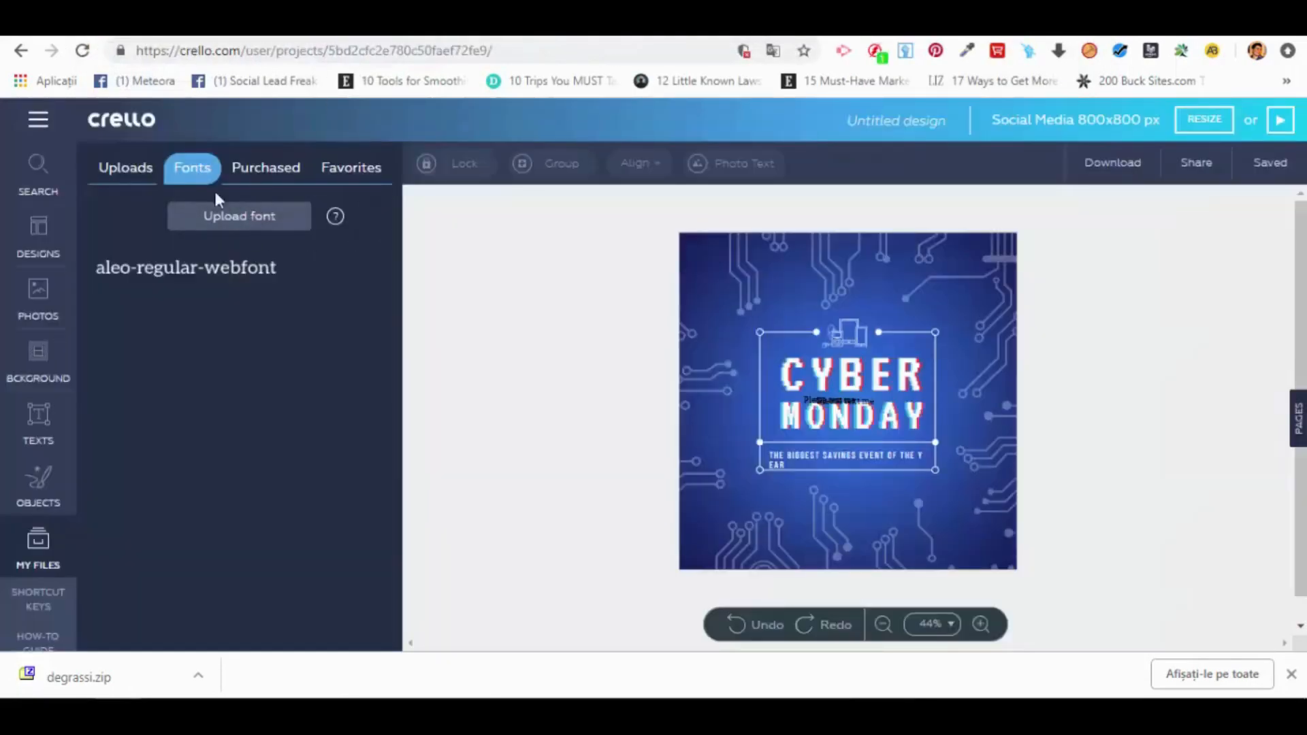
click(245, 225)
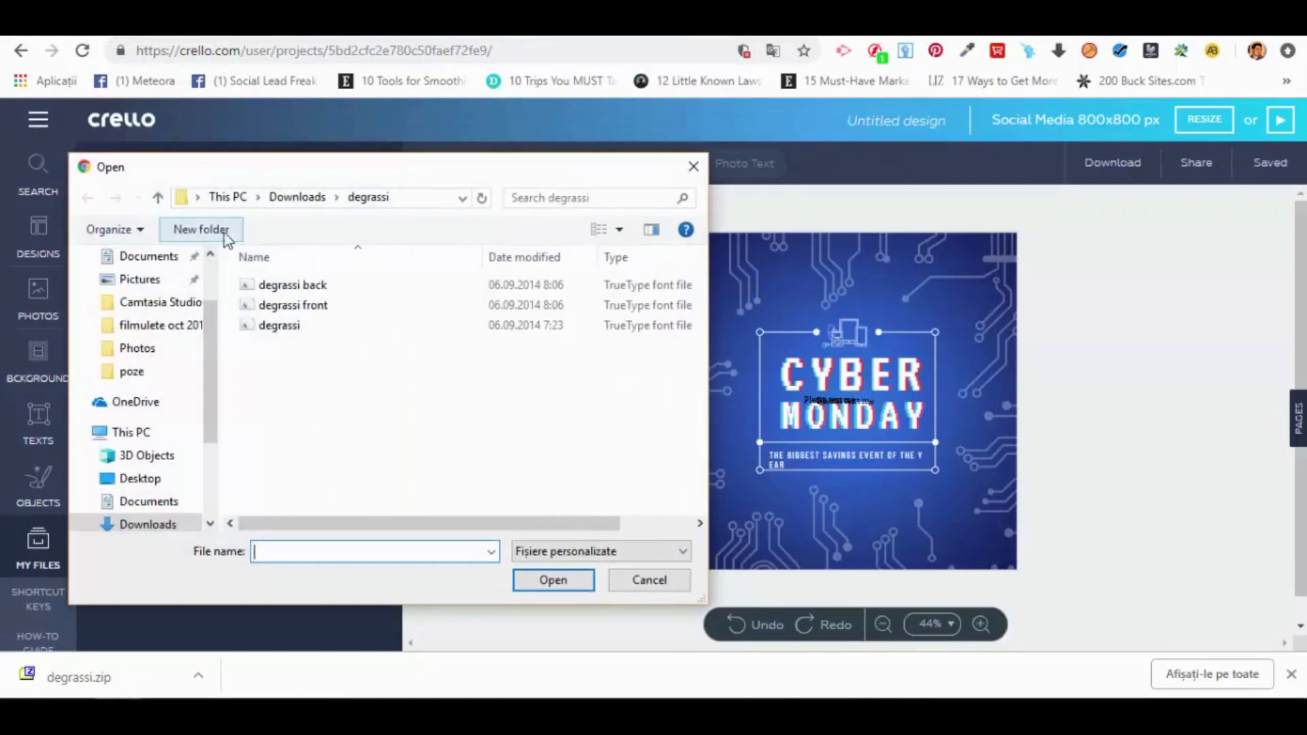
click(158, 197)
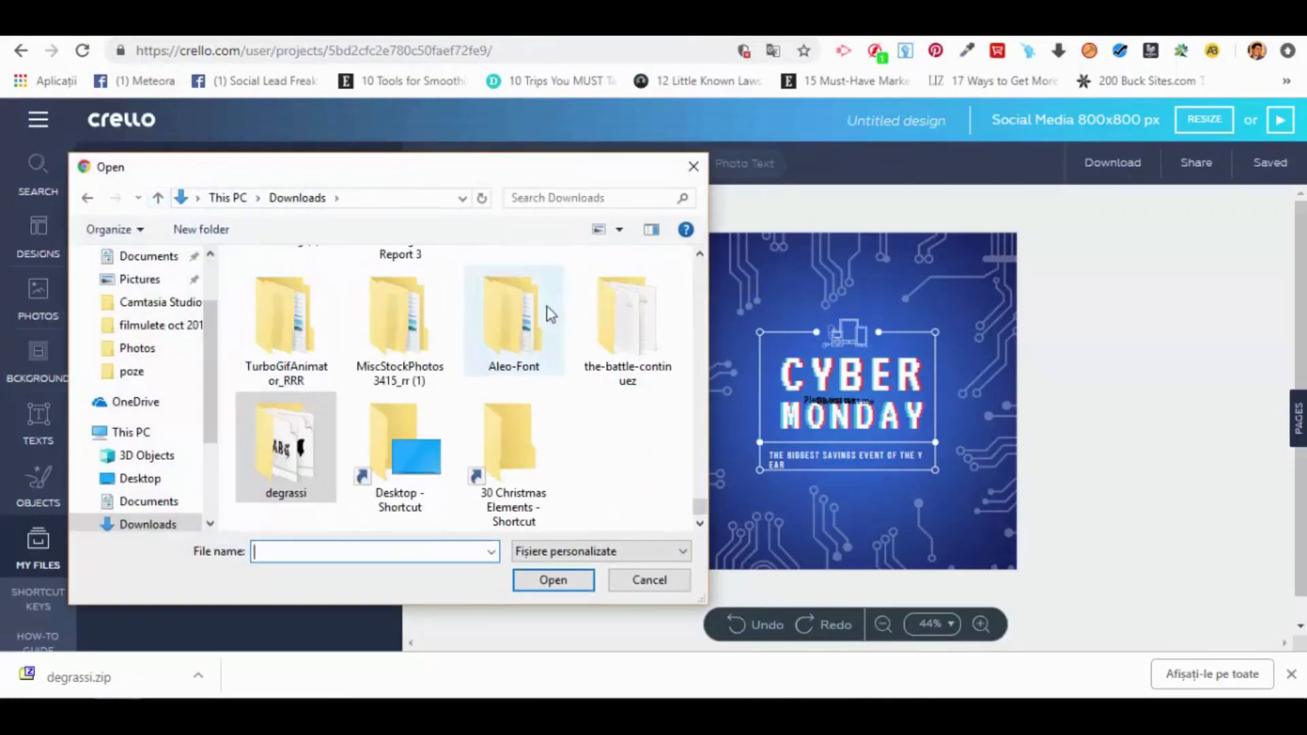
double_click(304, 449)
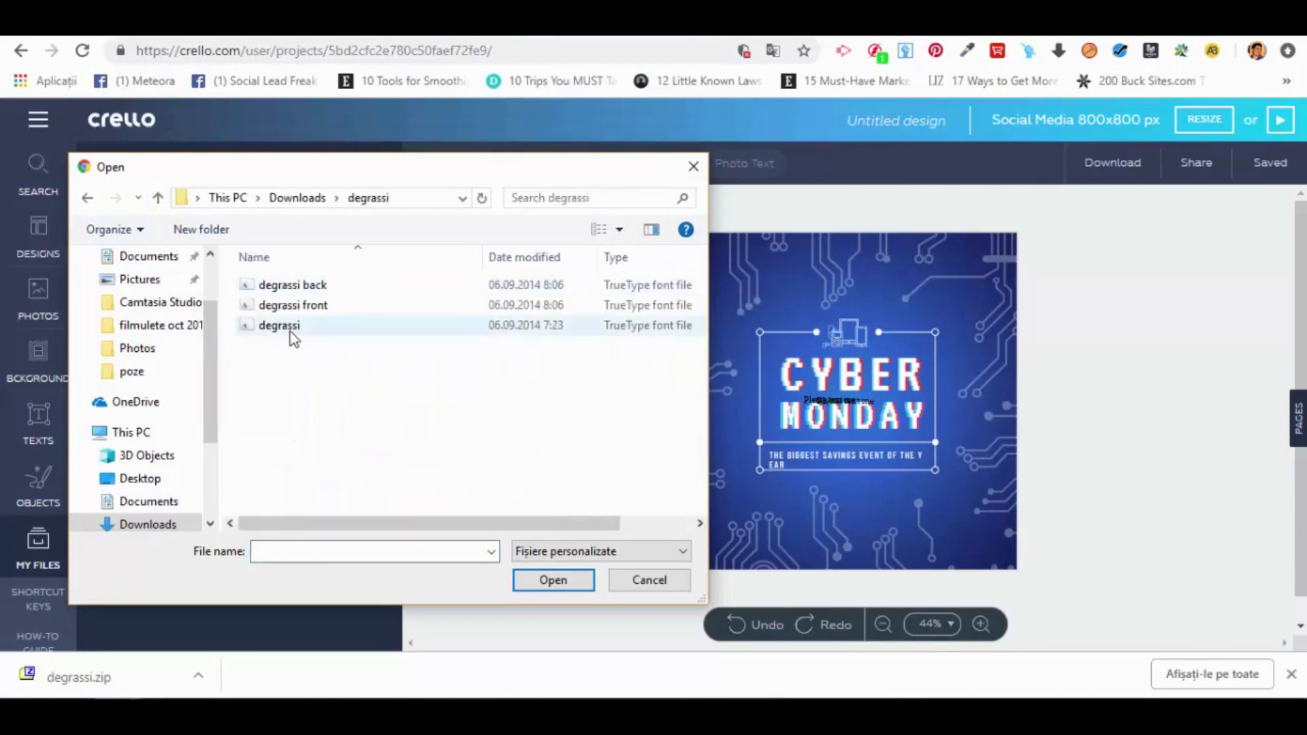
click(290, 328)
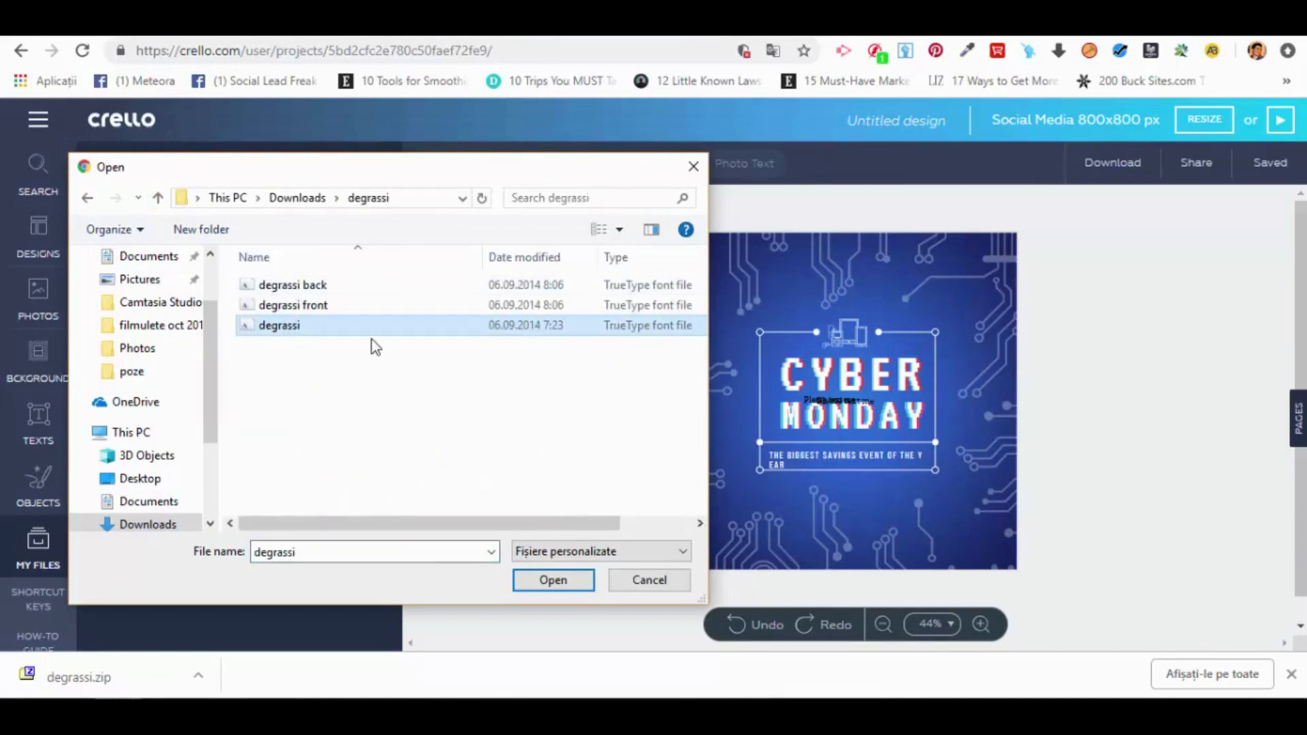
click(553, 582)
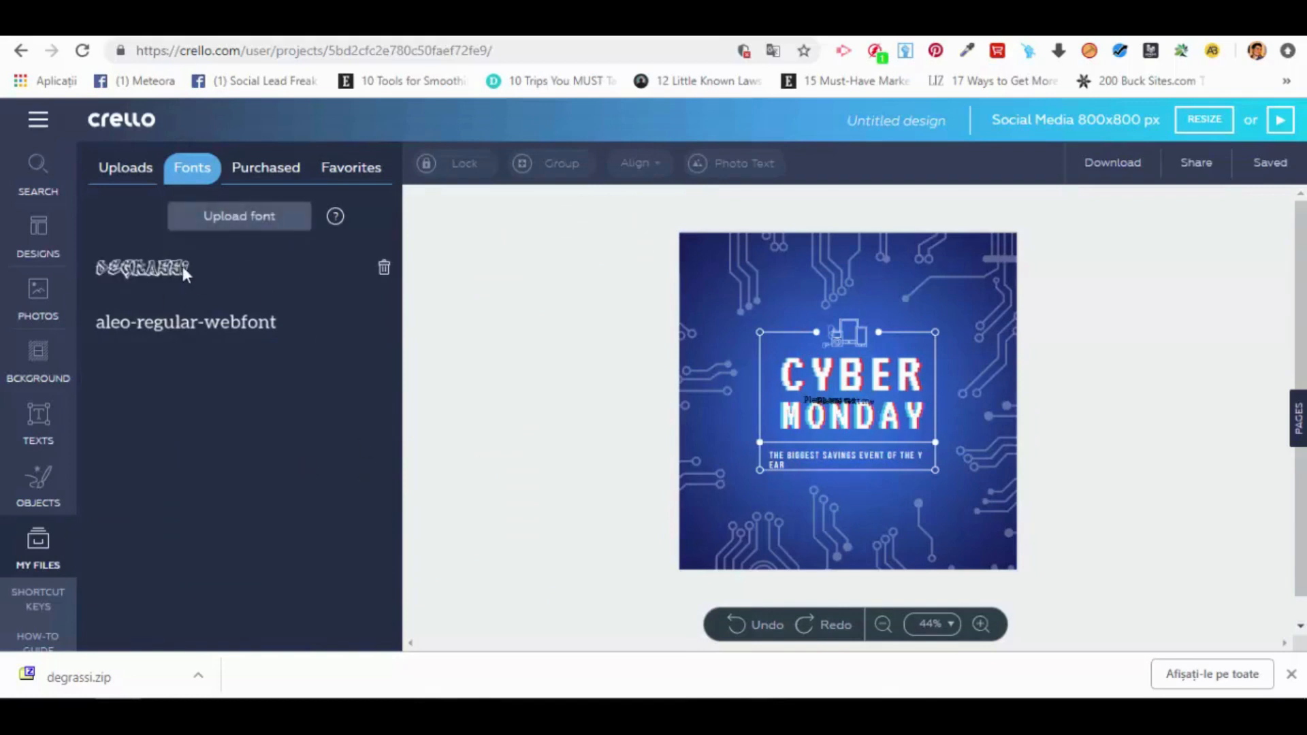
Step: Add a heading text to the Cyber Monday design and apply the uploaded degrassi font to it
click(51, 419)
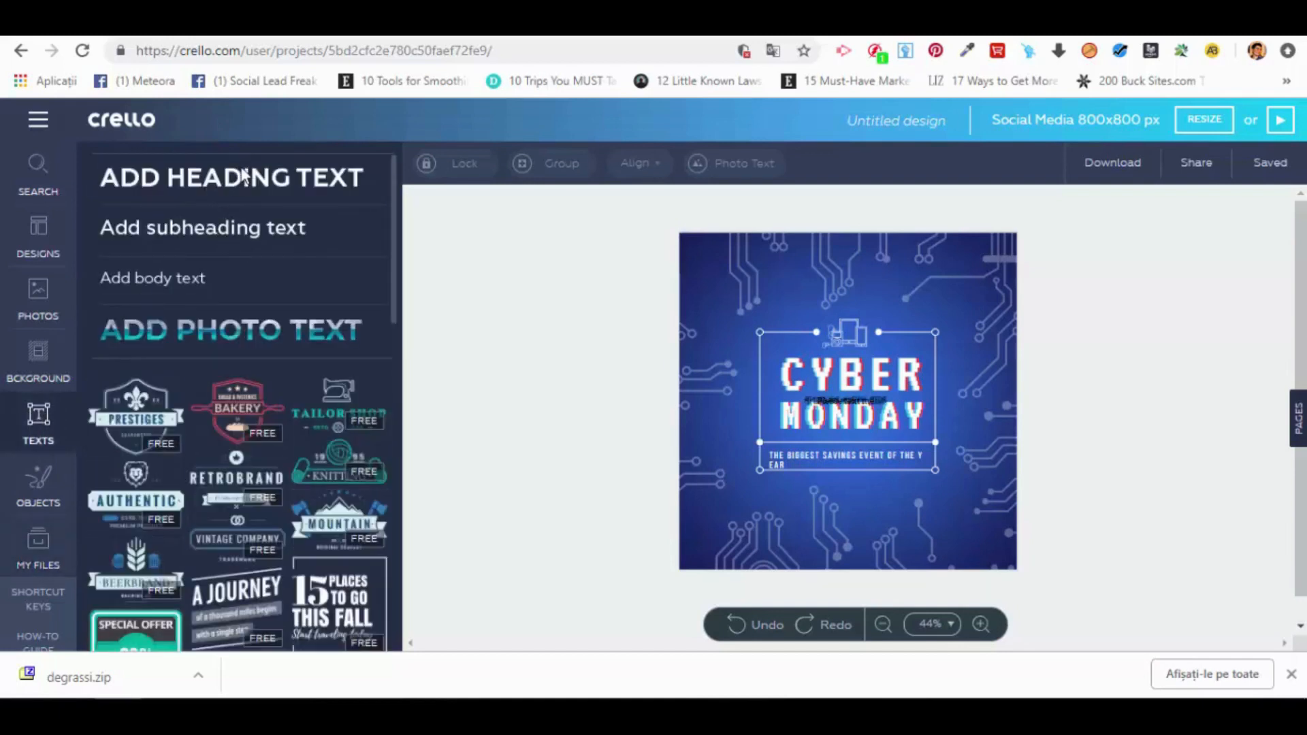
click(320, 192)
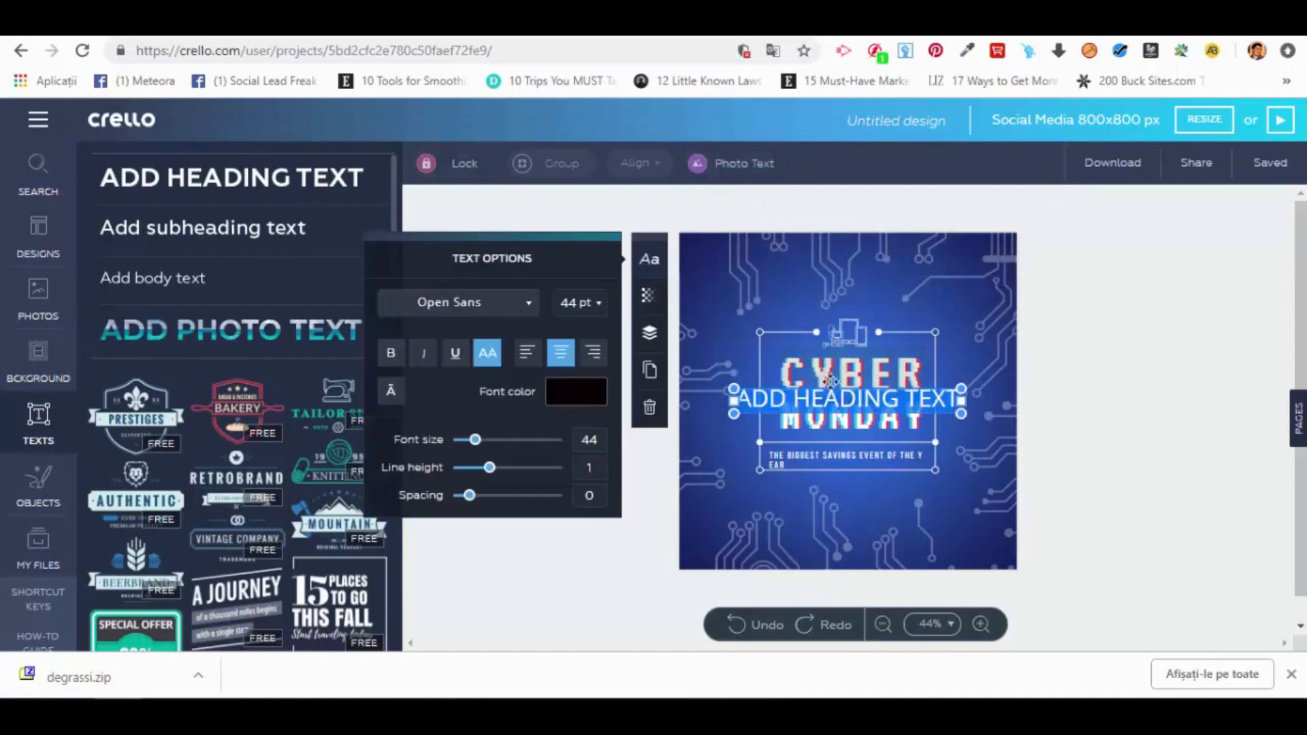
click(530, 304)
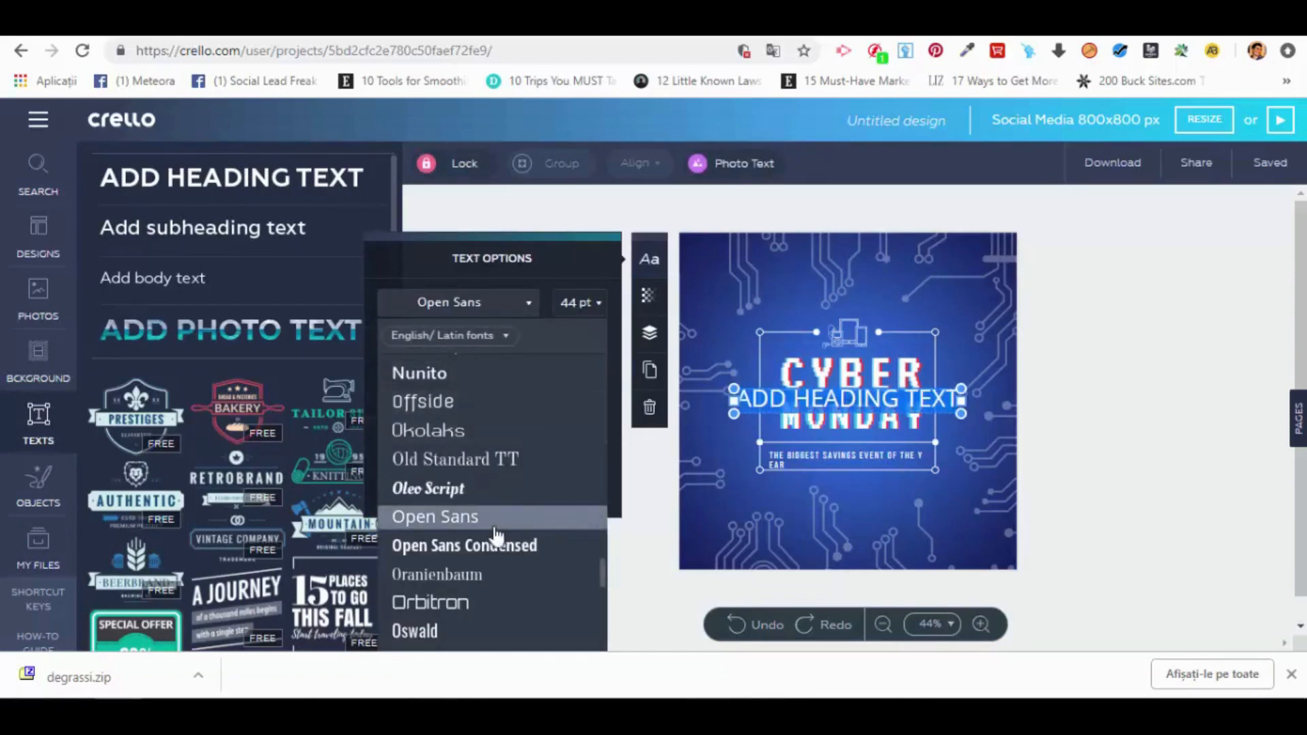
scroll(490, 538, down, 3)
scroll(494, 503, down, 5)
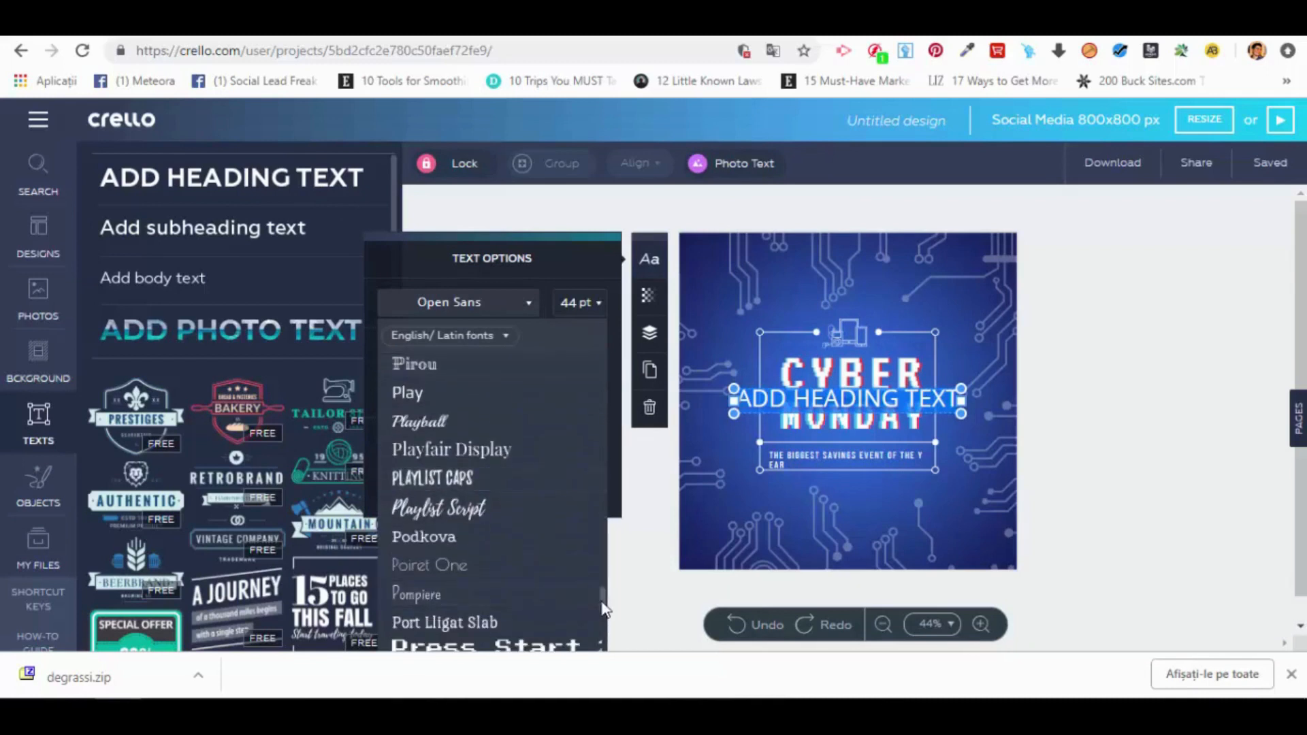
drag(608, 587, 606, 370)
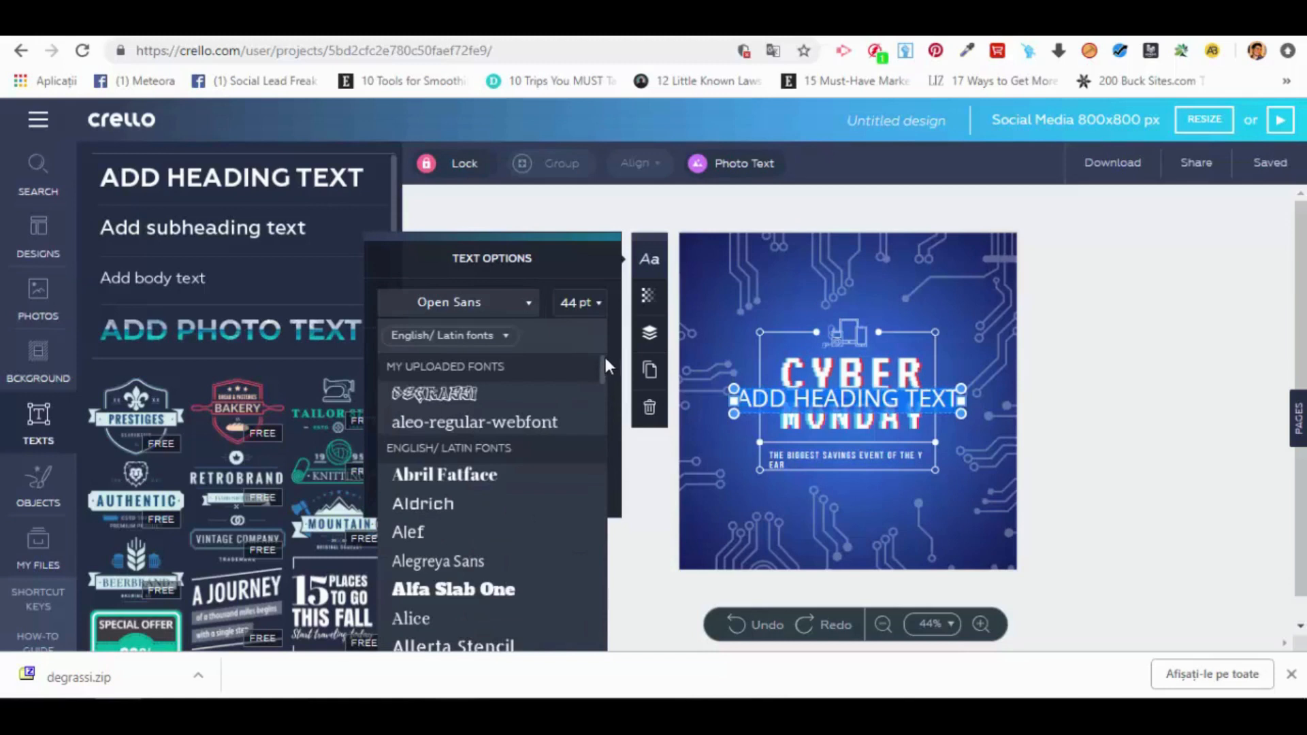
click(463, 392)
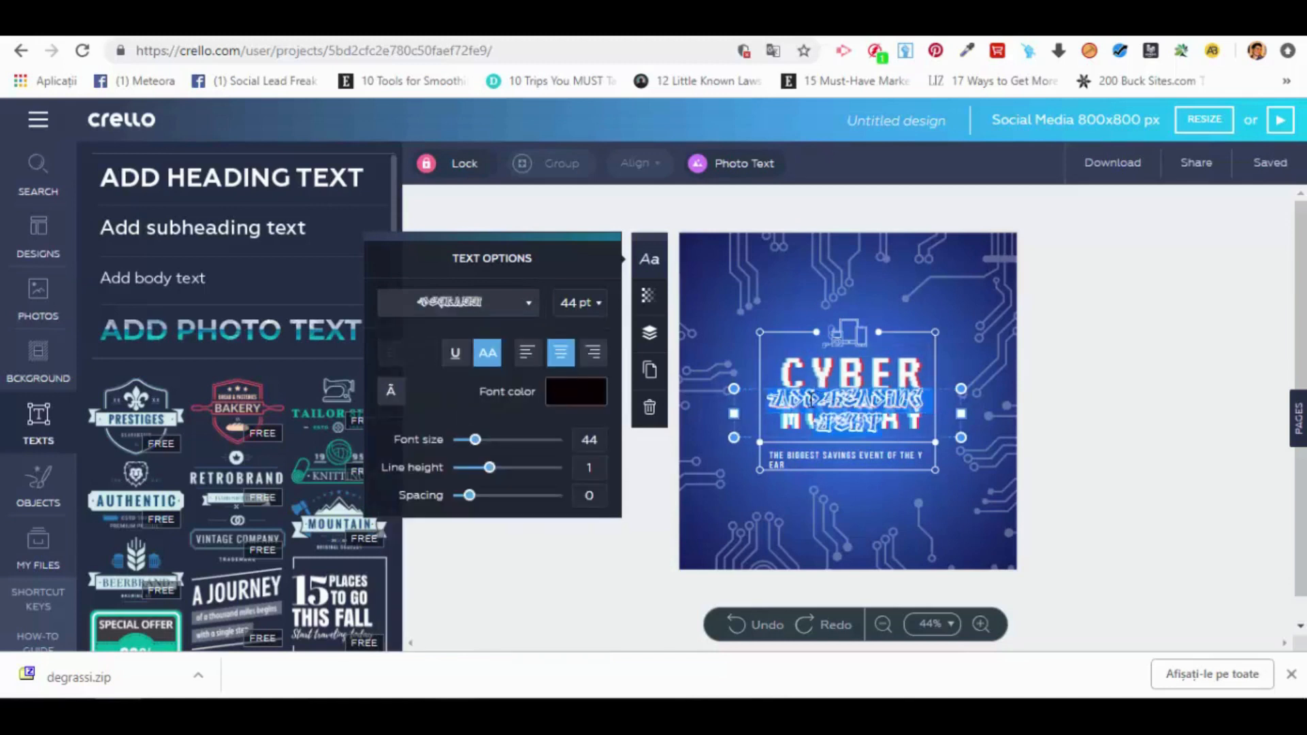
Step: Replace the heading's placeholder text with "KOOL"
text(you)
key(BackSpace)
key(BackSpace)
key(BackSpace)
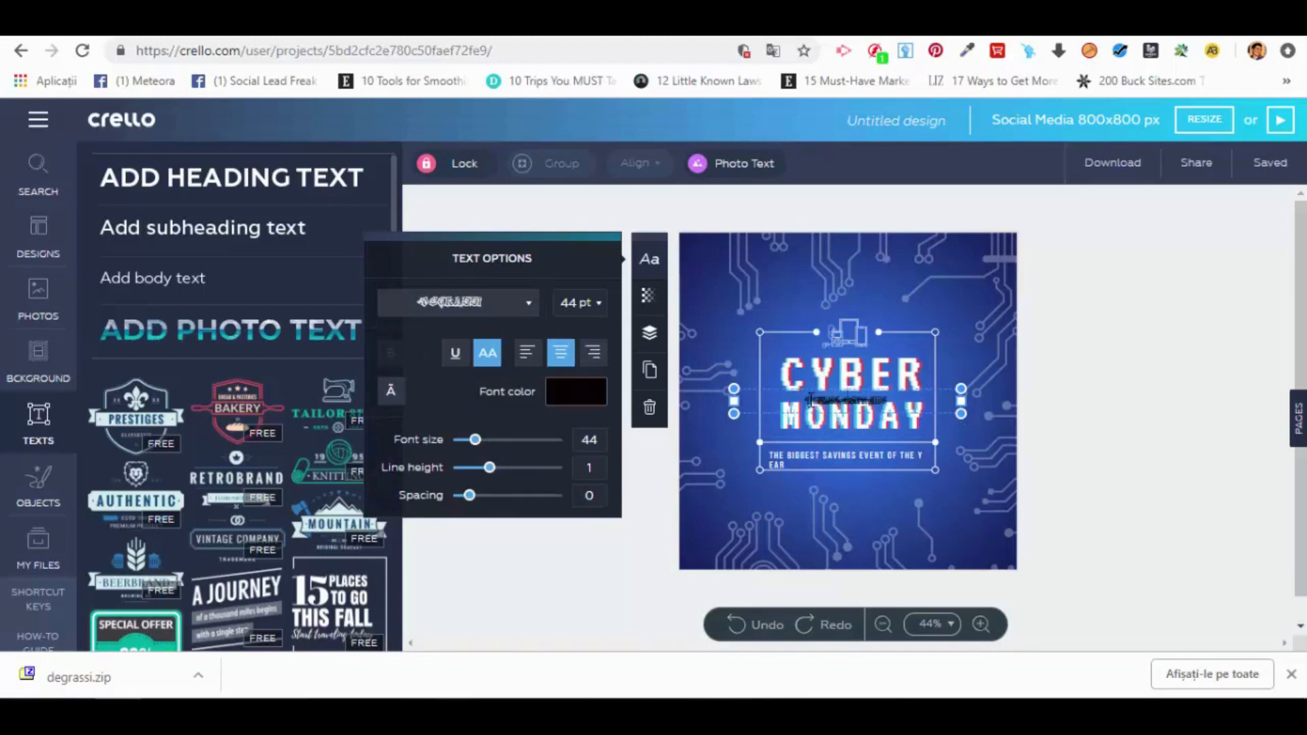
text(hello)
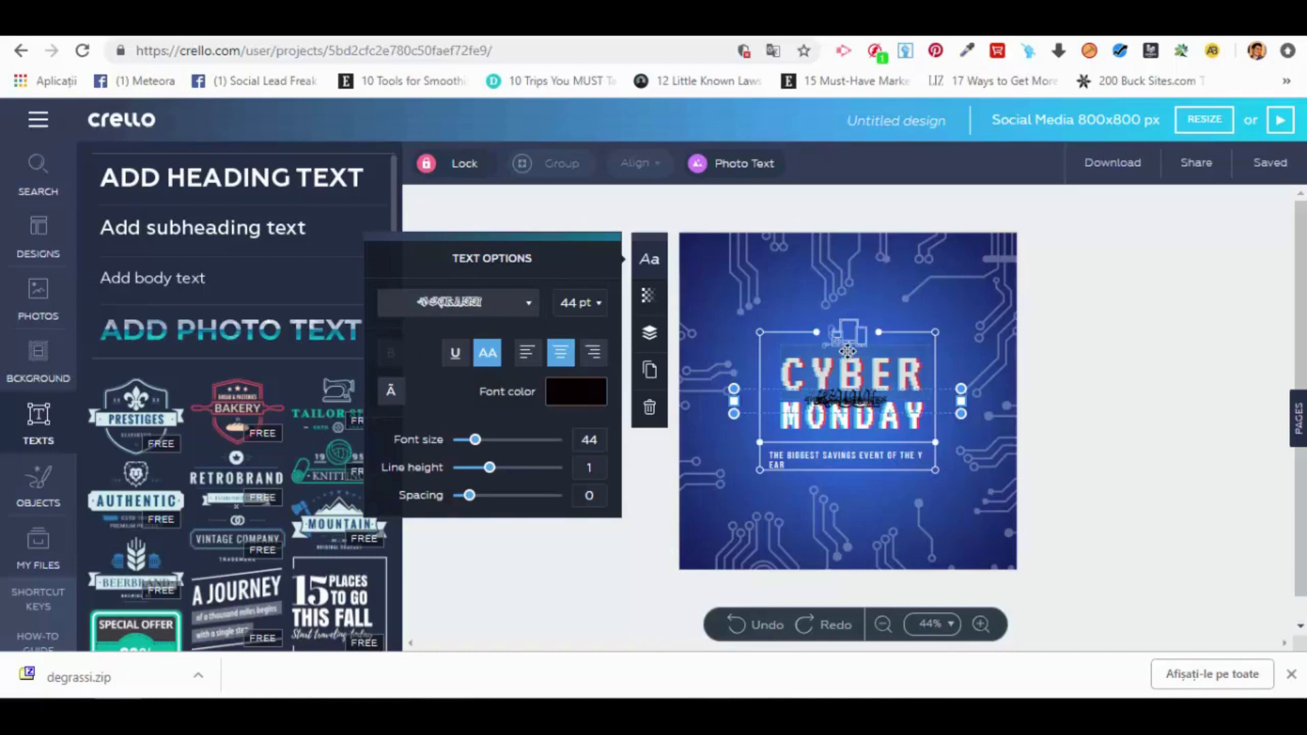
Step: Move two of the CYBER text layers to the design's upper edge and the KOOL text below the tagline
drag(829, 387, 823, 266)
drag(878, 378, 900, 249)
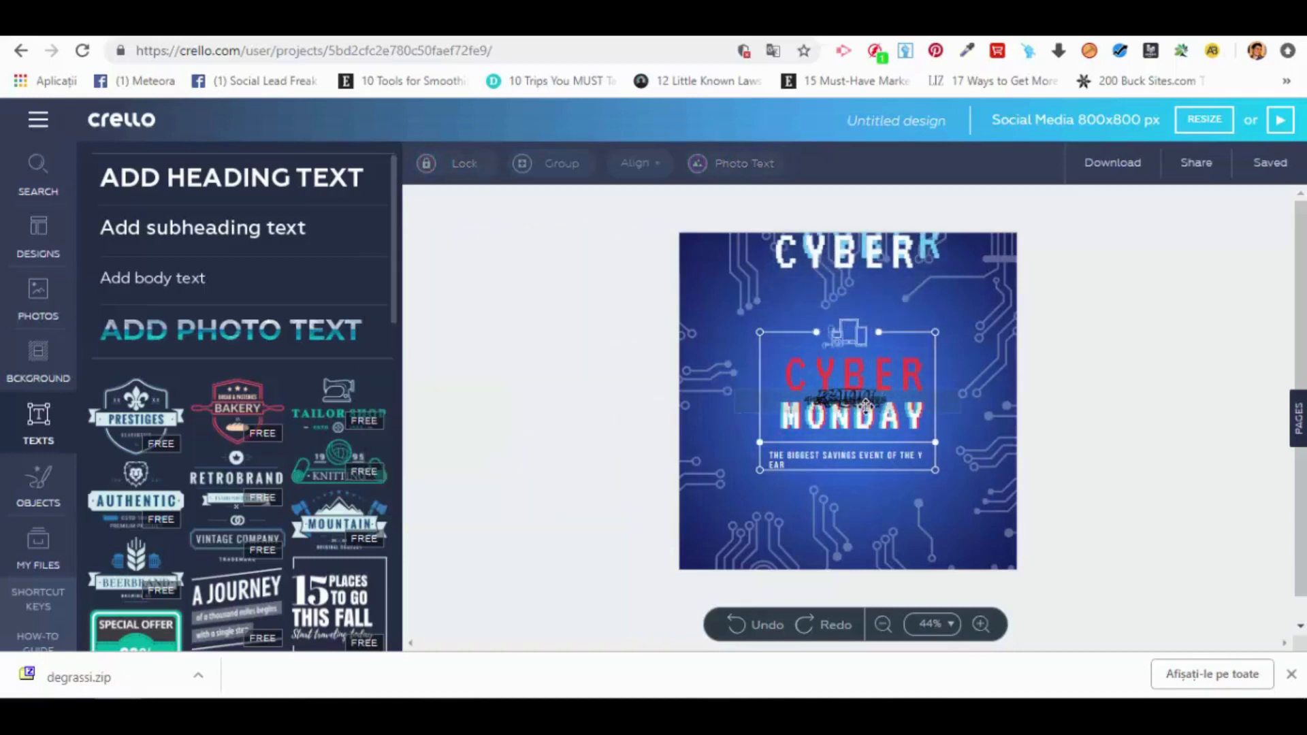
drag(874, 392, 866, 522)
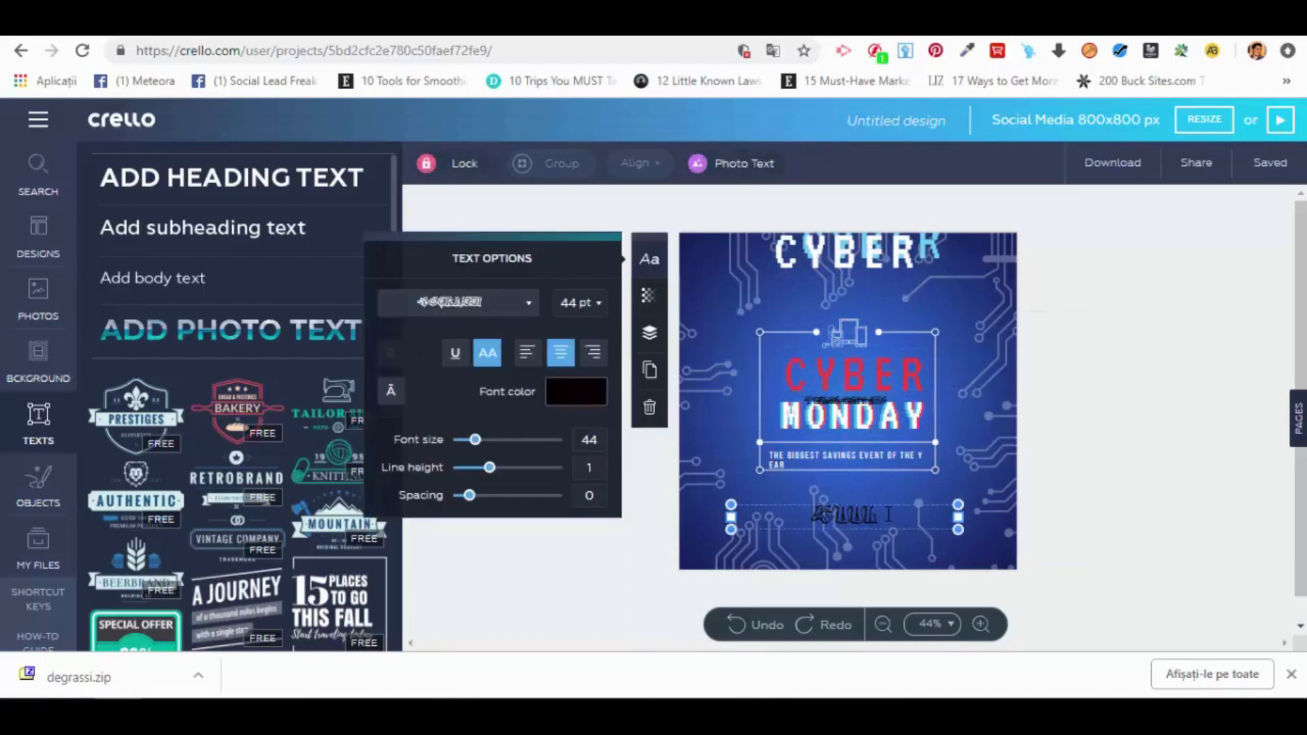
Step: Set the KOOL text's font size to 130 pt and shift it up to just beneath the tagline
click(586, 304)
click(587, 304)
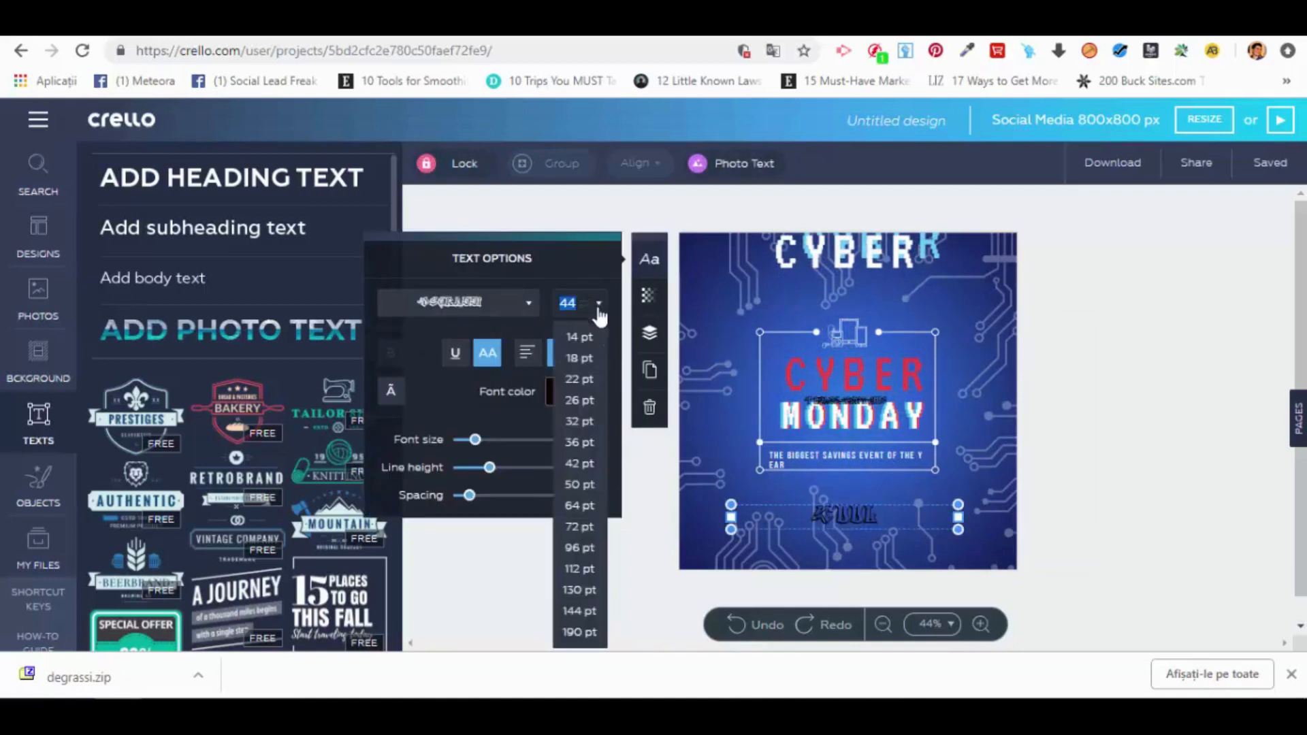
click(587, 591)
drag(898, 498, 902, 466)
Step: Color the KOOL text yellow using the preset main colors and deselect it
click(551, 394)
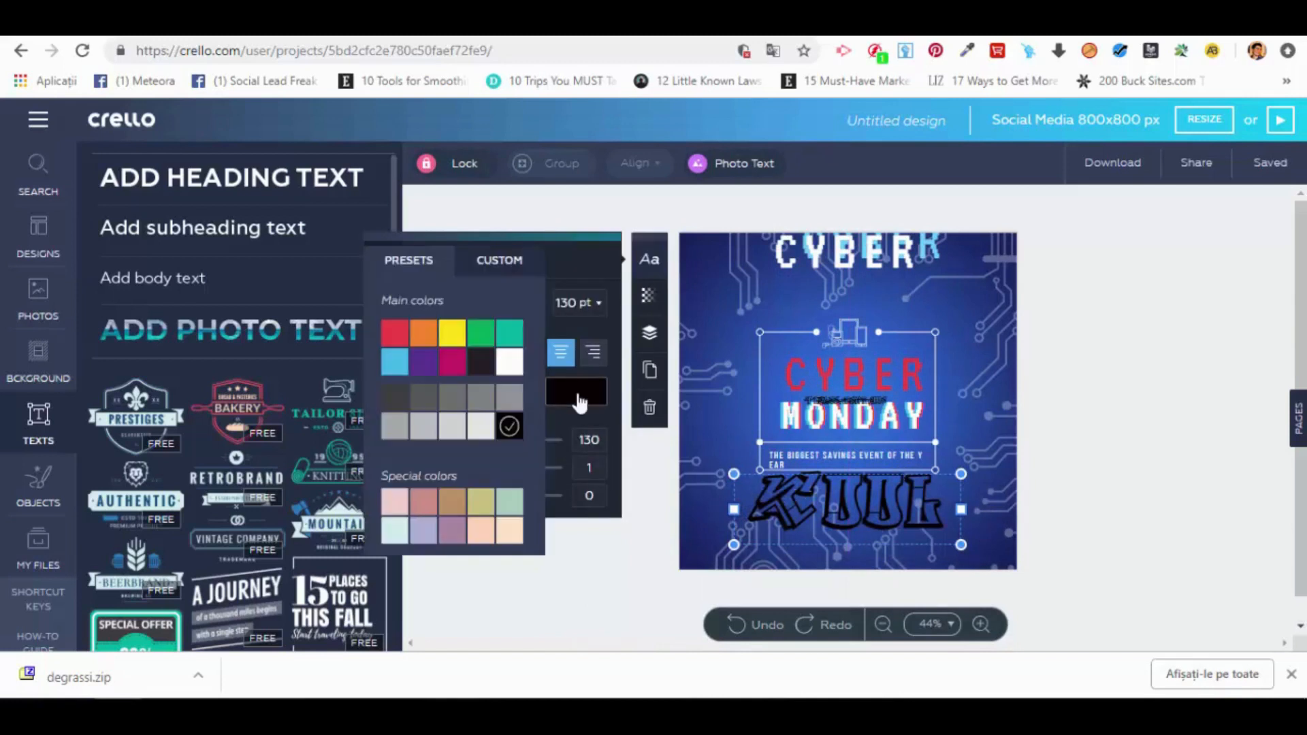
click(452, 338)
click(1103, 488)
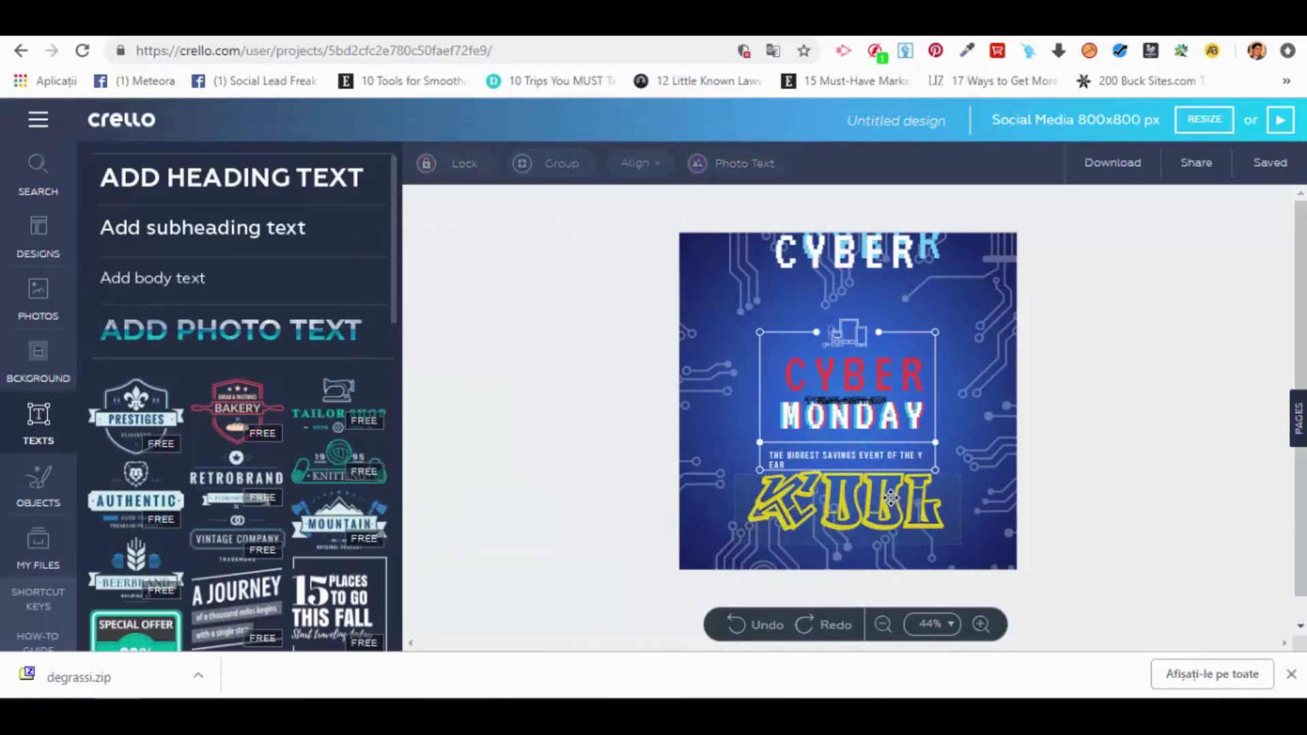